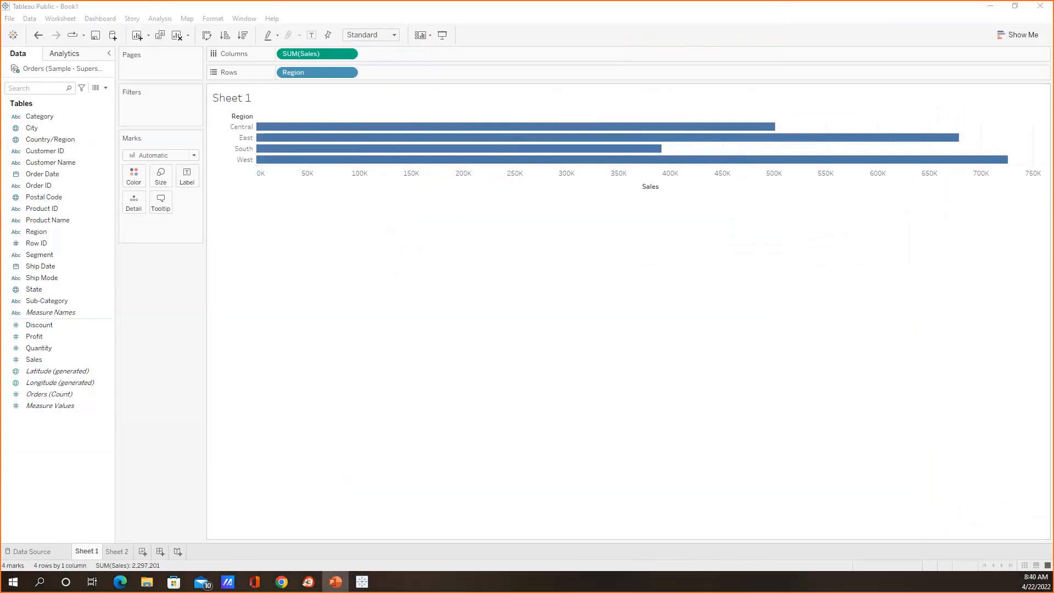
Step: Replace the "Region:" label in the bar chart's tooltip with "The total sales for" ahead of the Region field
mouse_move(382, 131)
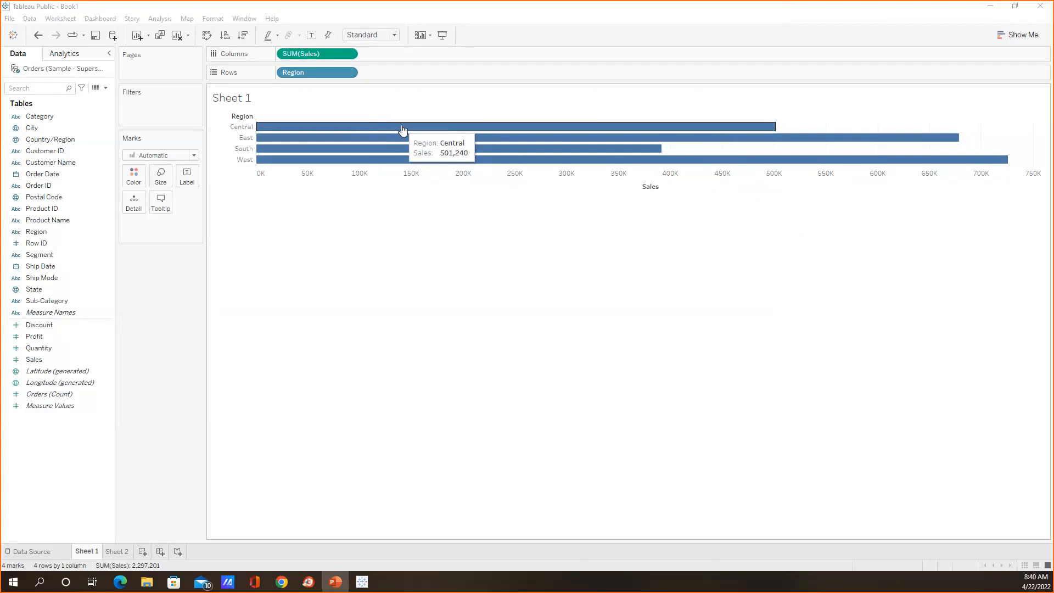
click(160, 205)
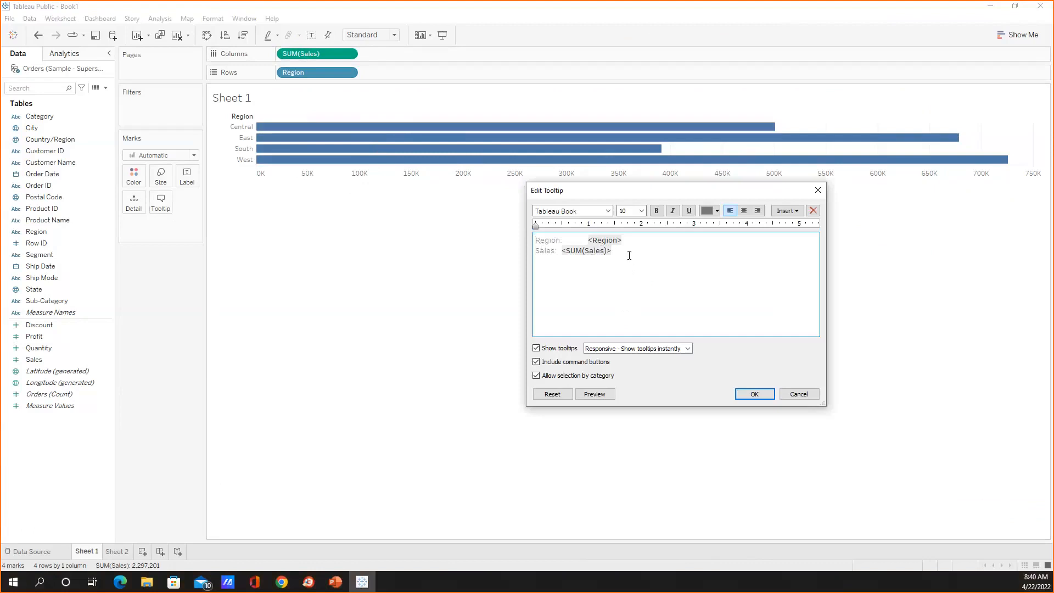
click(715, 244)
drag(623, 240, 587, 240)
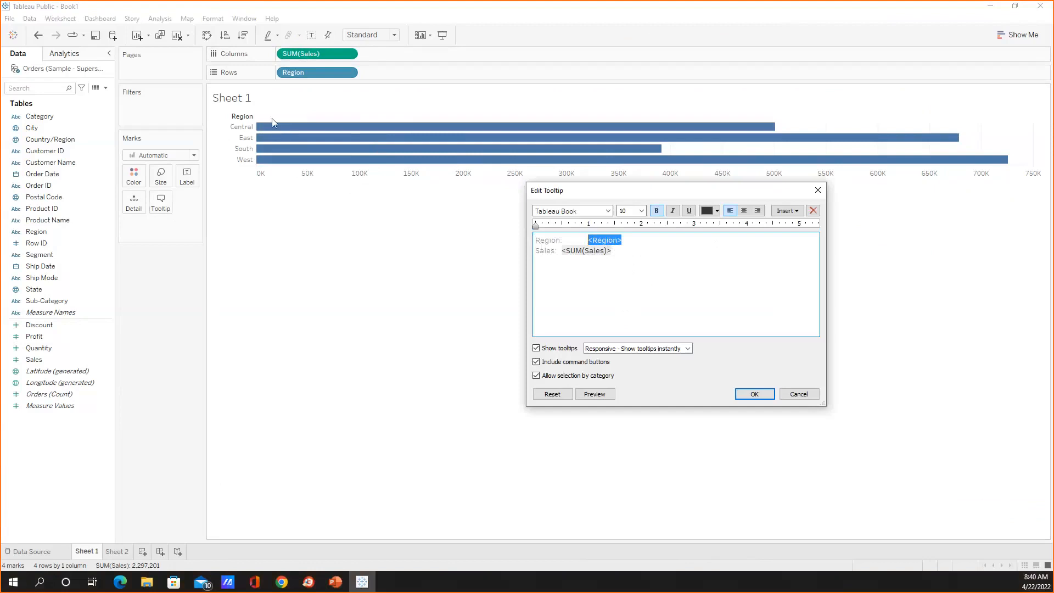
click(587, 240)
drag(587, 239, 524, 239)
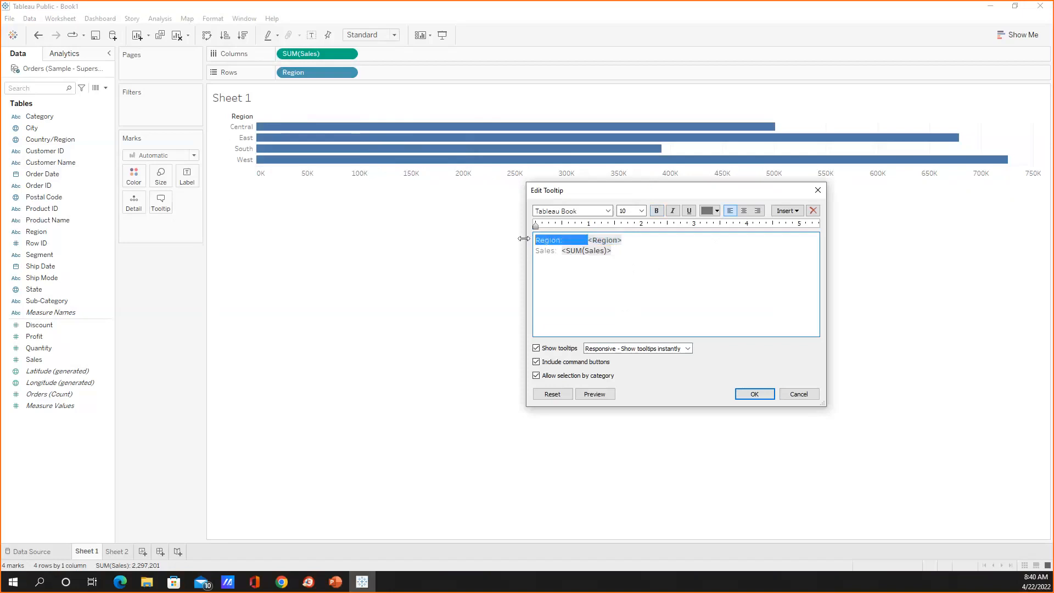
text(The total sales f)
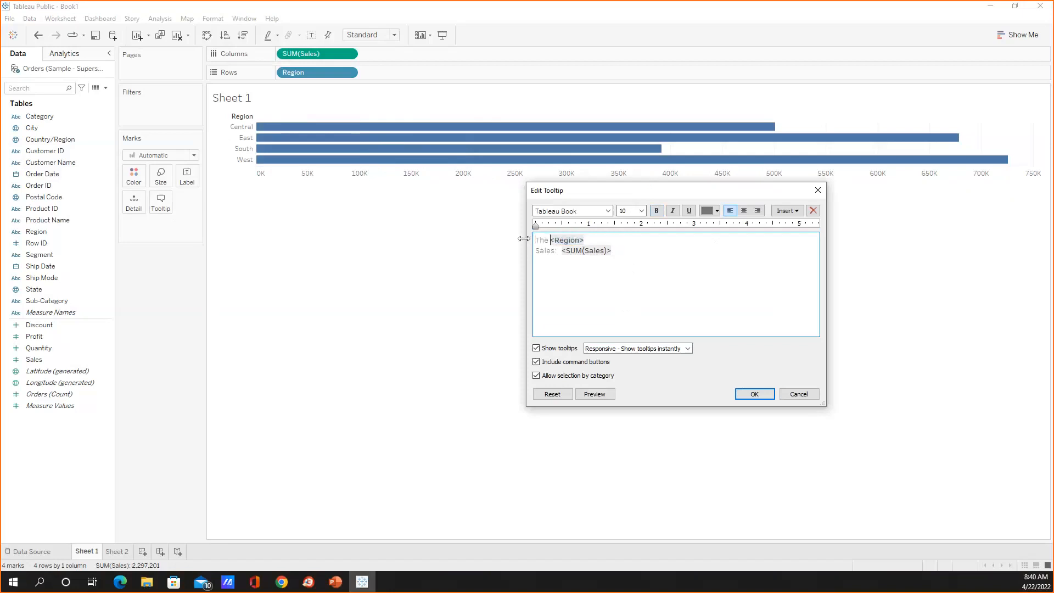
text(or)
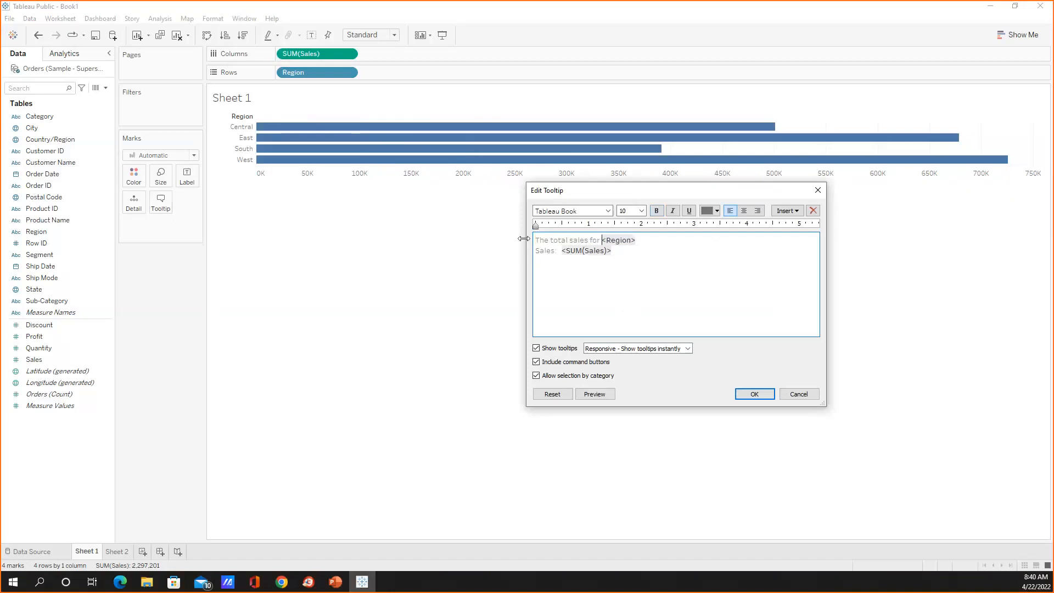
Step: Complete the tooltip sentence as "The total sales for <Region> is <SUM(Sales)>" on one line and apply it to the chart
drag(561, 250, 641, 241)
text(is <SUM(Sales)>)
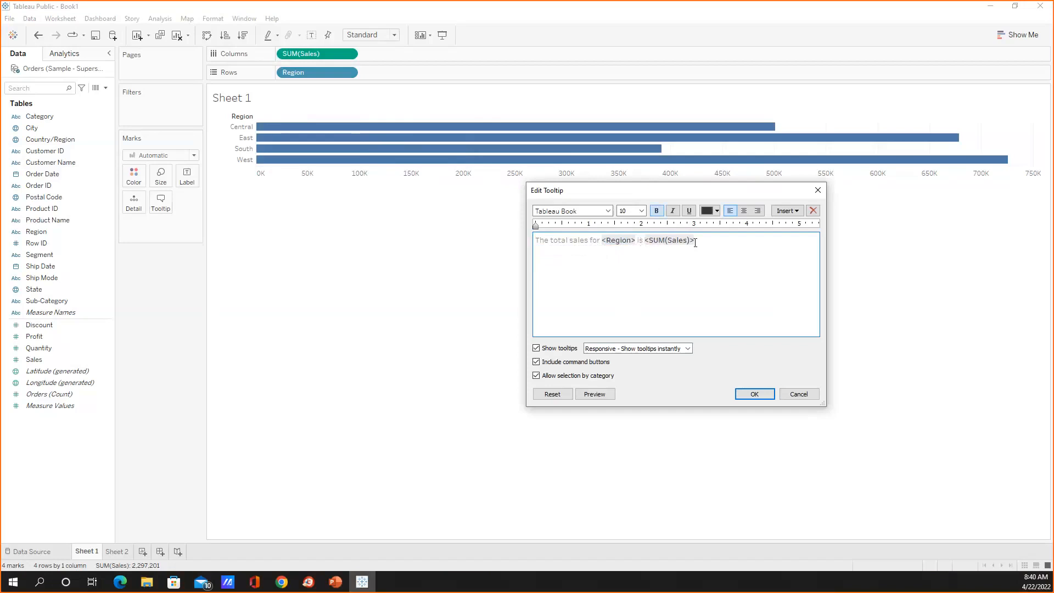
drag(697, 246, 478, 239)
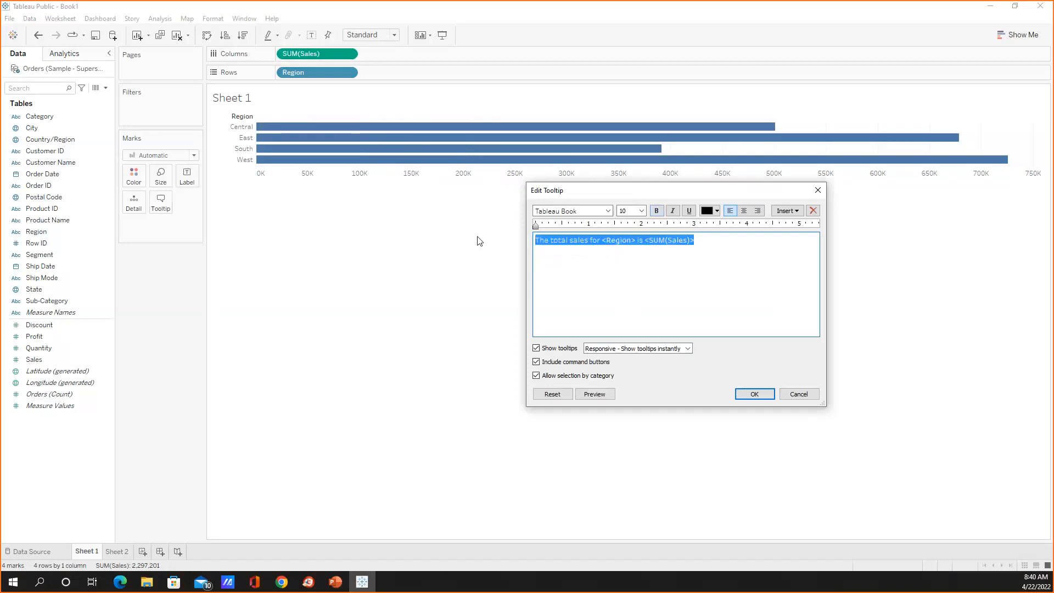
click(790, 212)
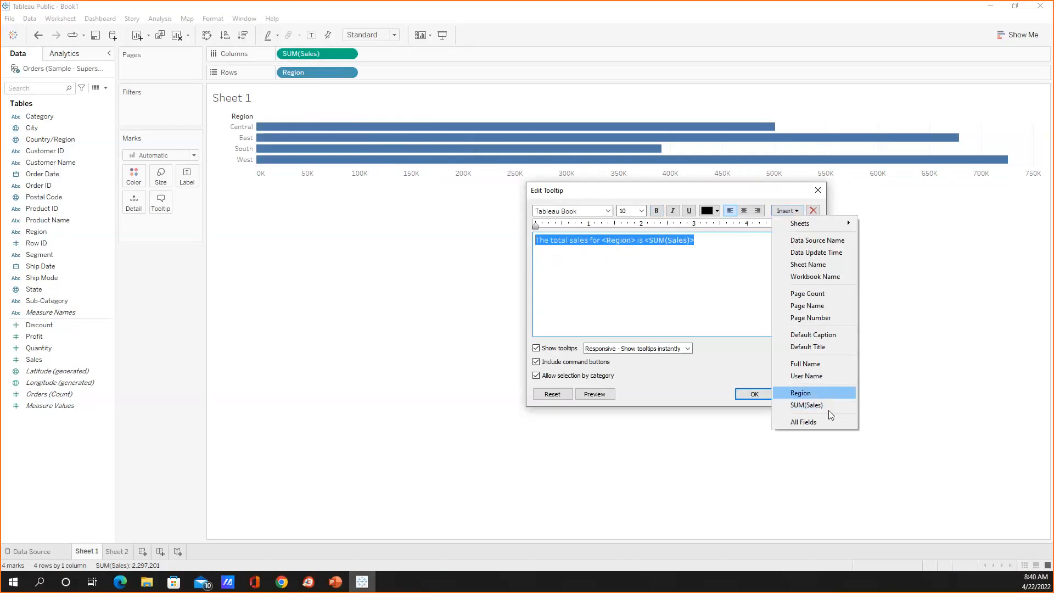
click(637, 368)
click(749, 395)
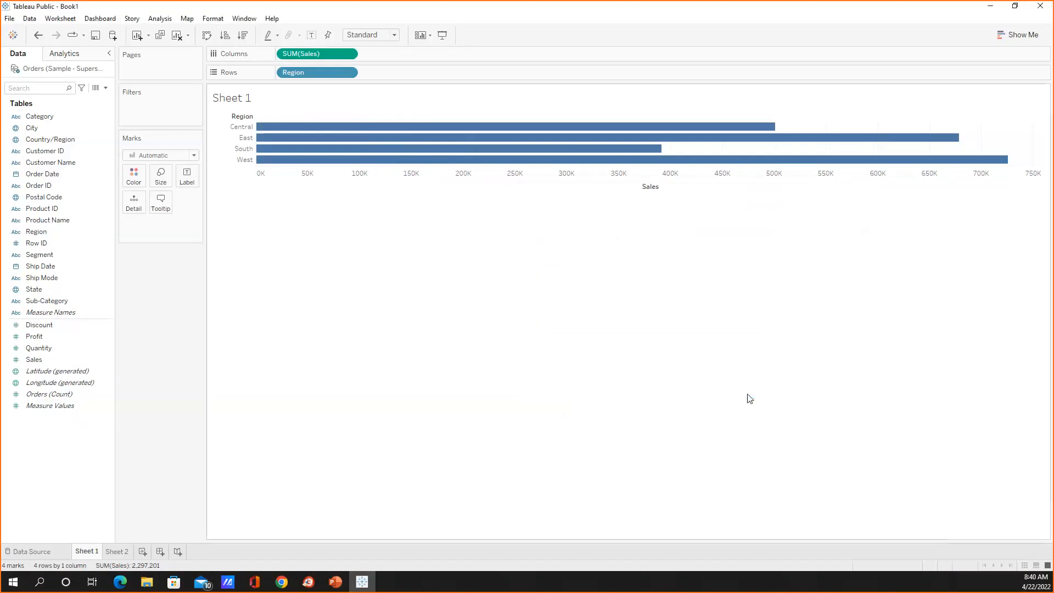
mouse_move(466, 141)
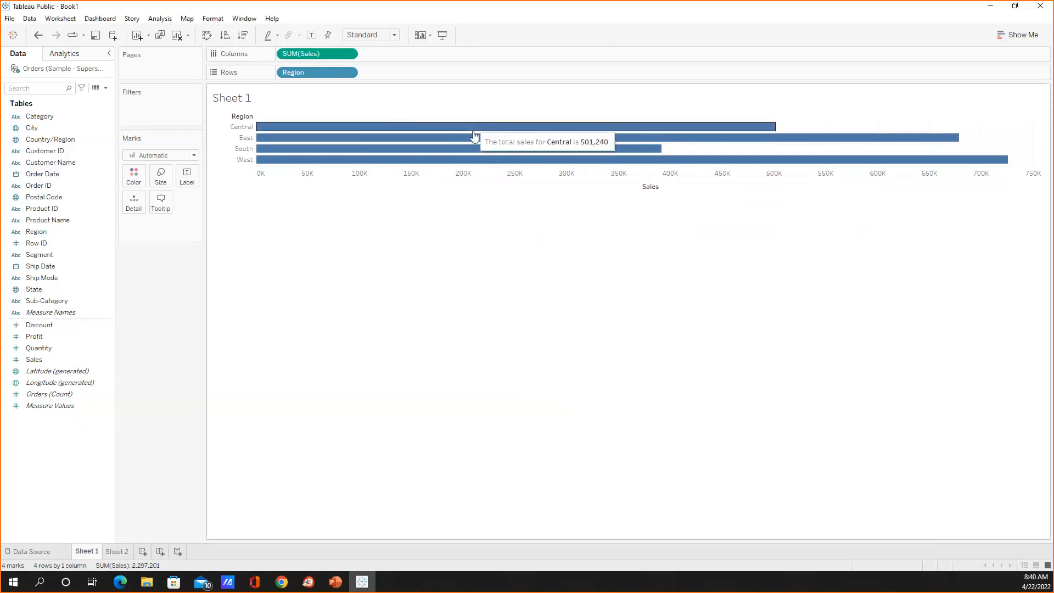
mouse_move(470, 159)
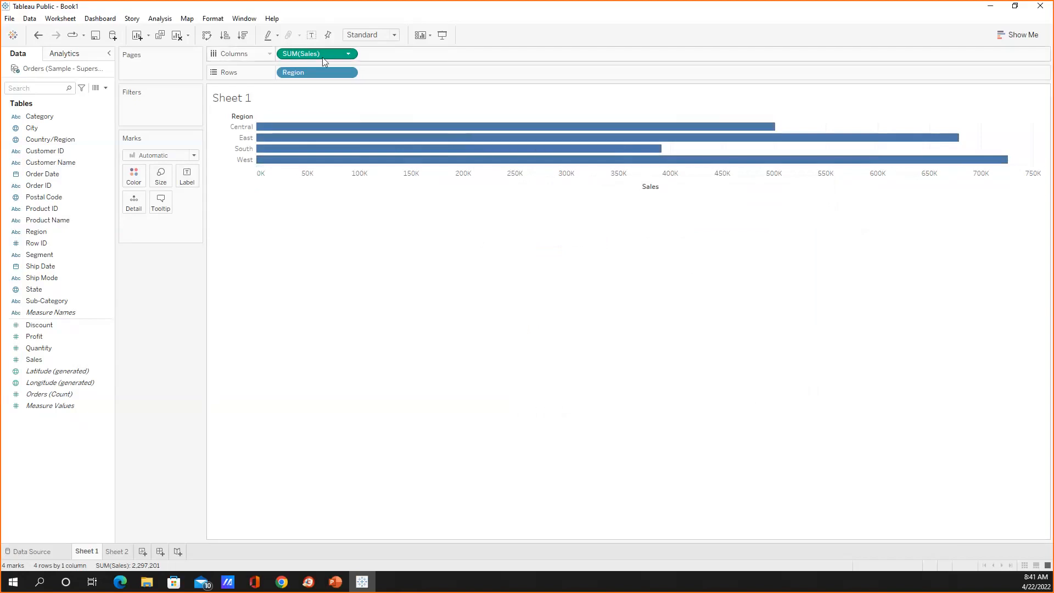
Step: Format the SUM(Sales) axis numbers as Currency (Custom) with 0 decimal places
click(348, 54)
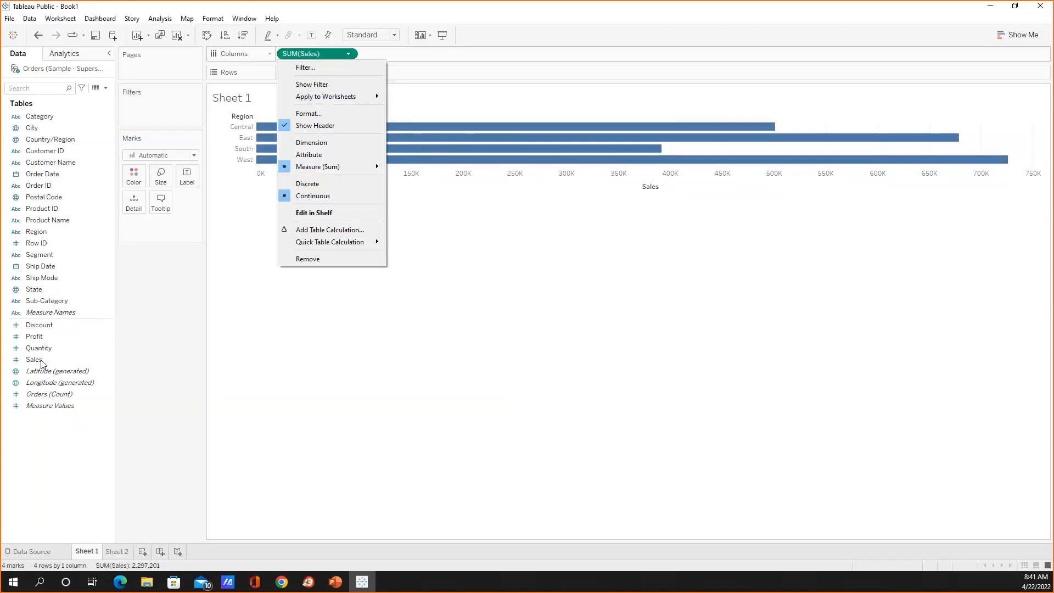
click(324, 116)
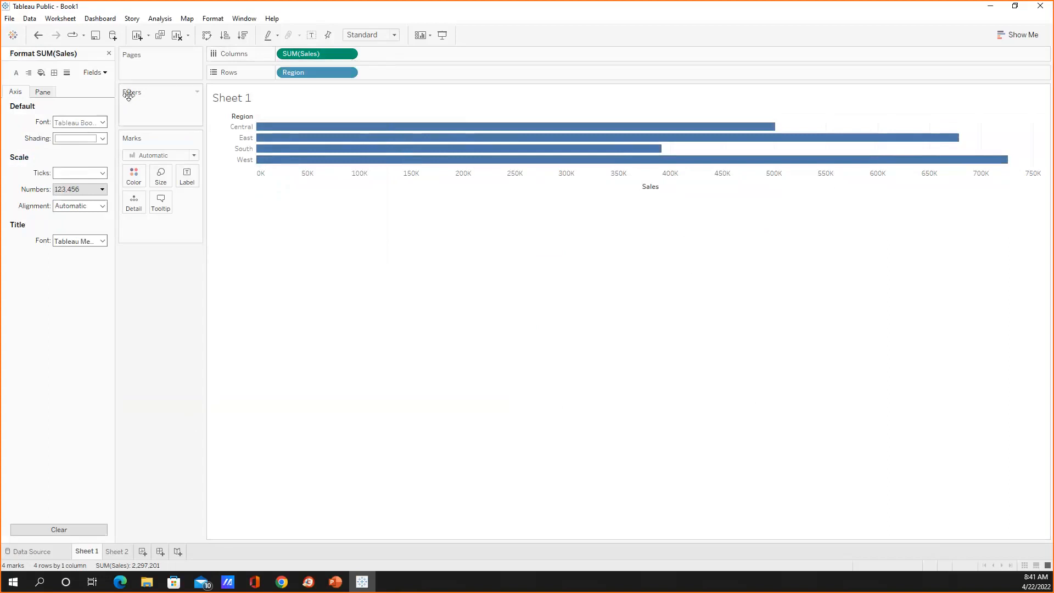
click(103, 190)
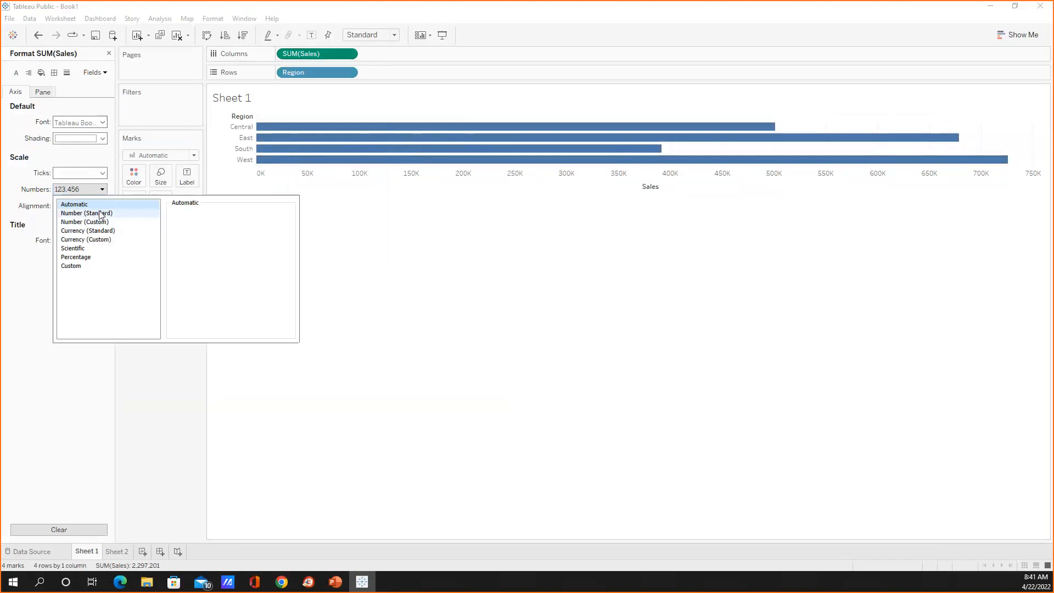
click(102, 240)
click(202, 228)
click(201, 229)
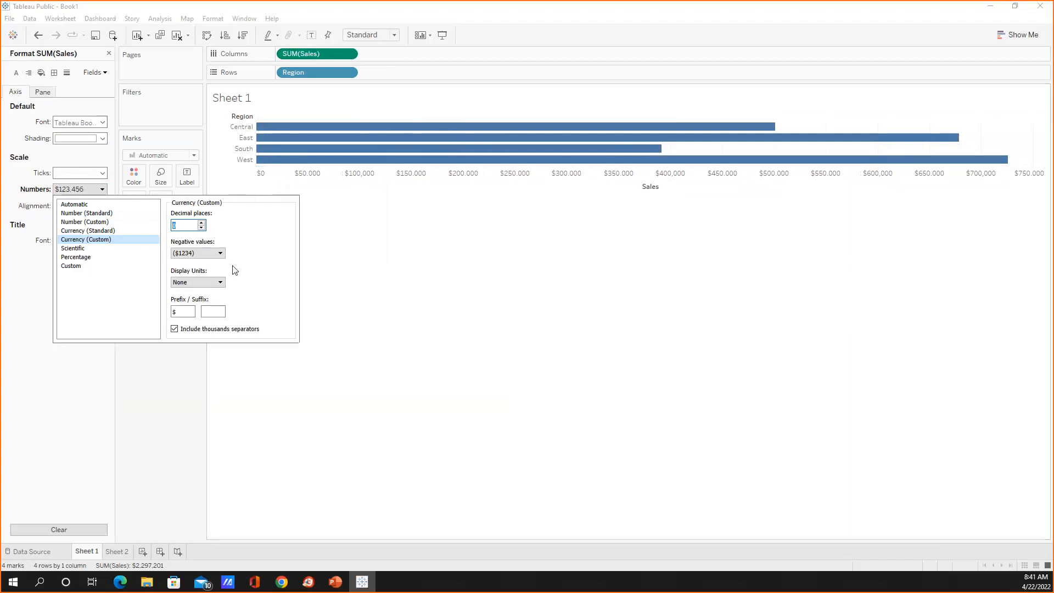
Step: Set the sales currency format's display units to Thousands (K), keeping the $ prefix
click(222, 283)
click(216, 296)
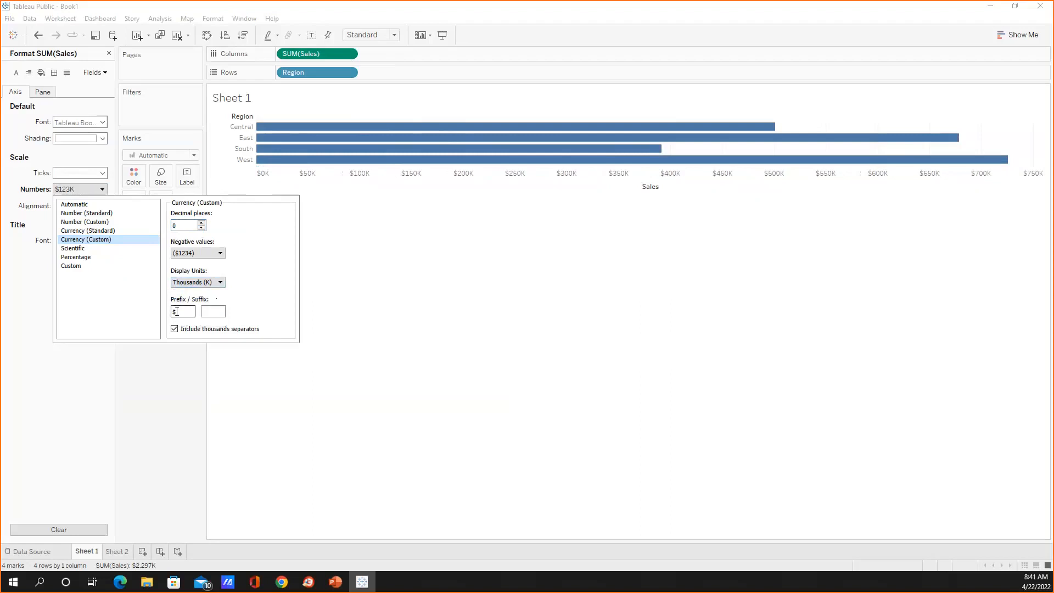
click(178, 311)
drag(189, 310, 171, 313)
click(183, 311)
click(172, 391)
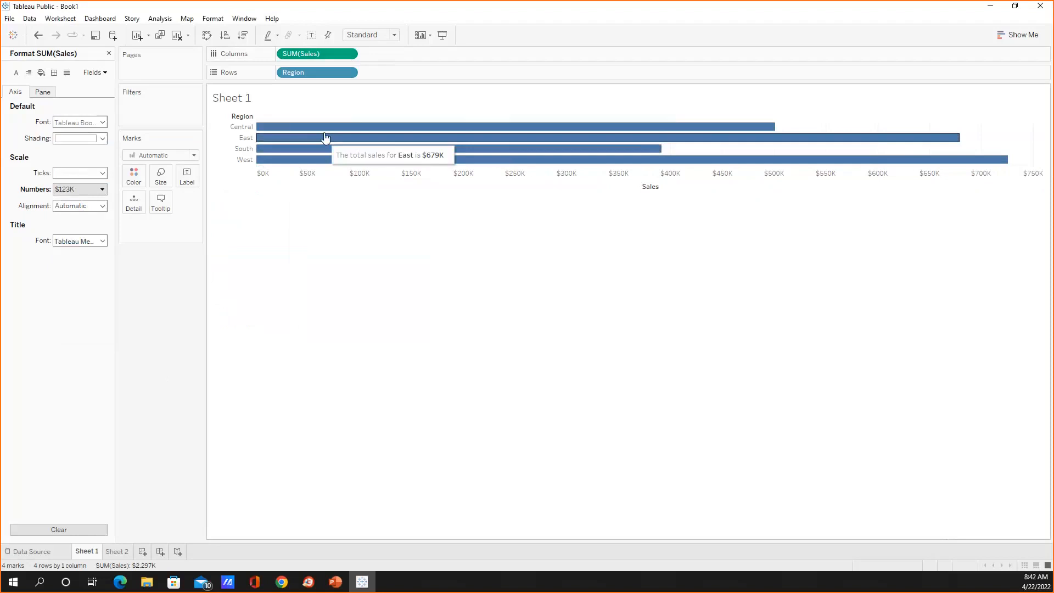
click(336, 581)
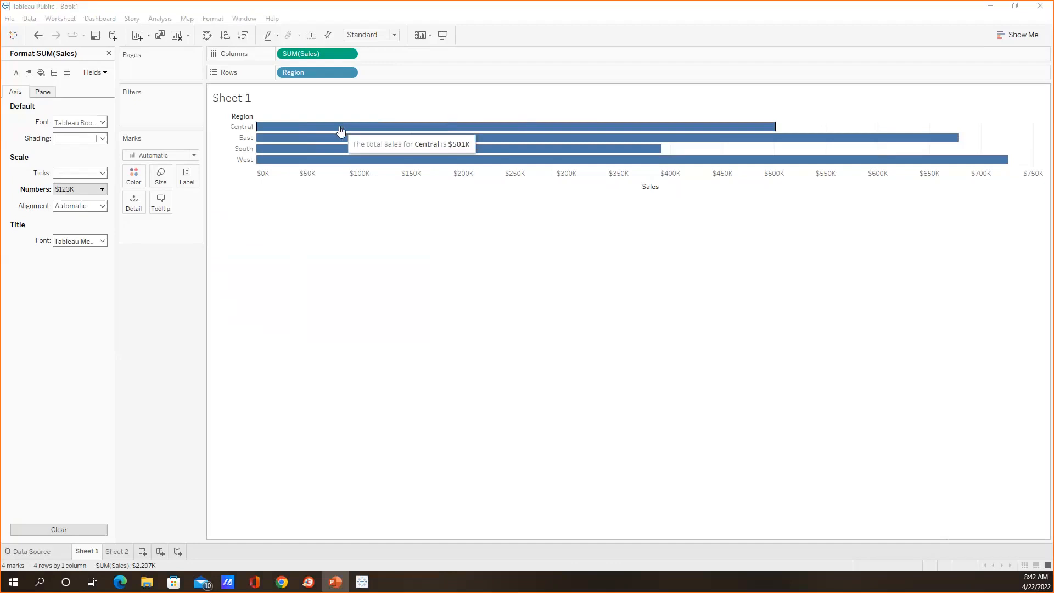
Step: Keep only the Central region's bar in the chart and undo that filter
click(340, 131)
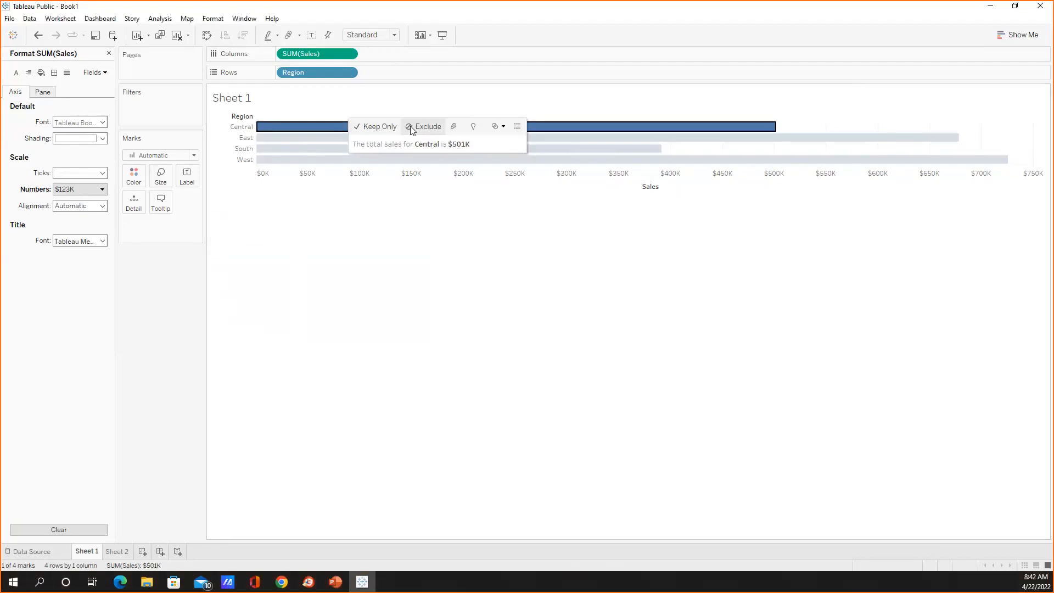
click(391, 132)
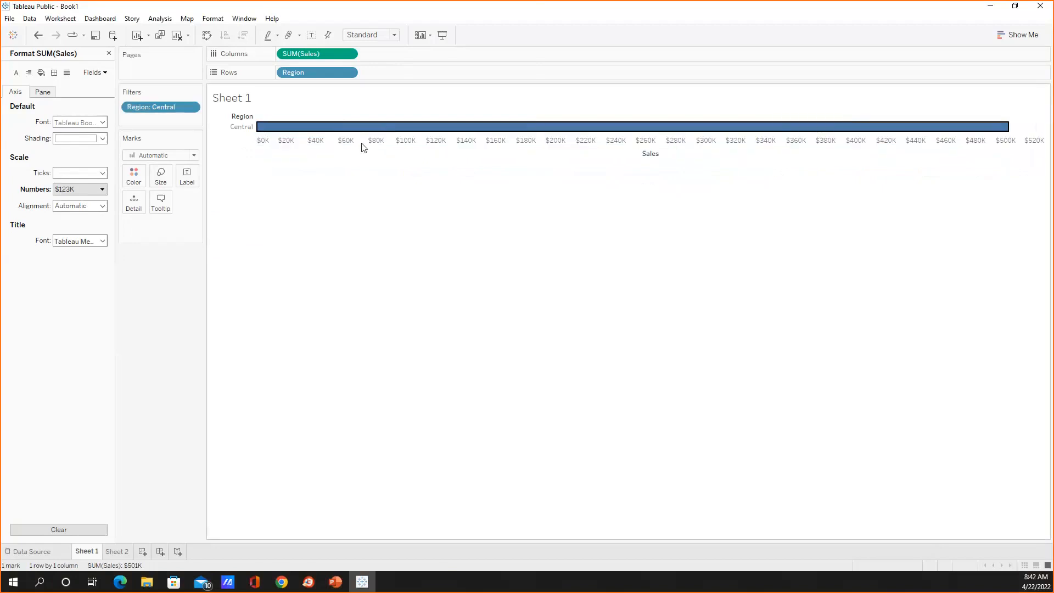
mouse_move(538, 131)
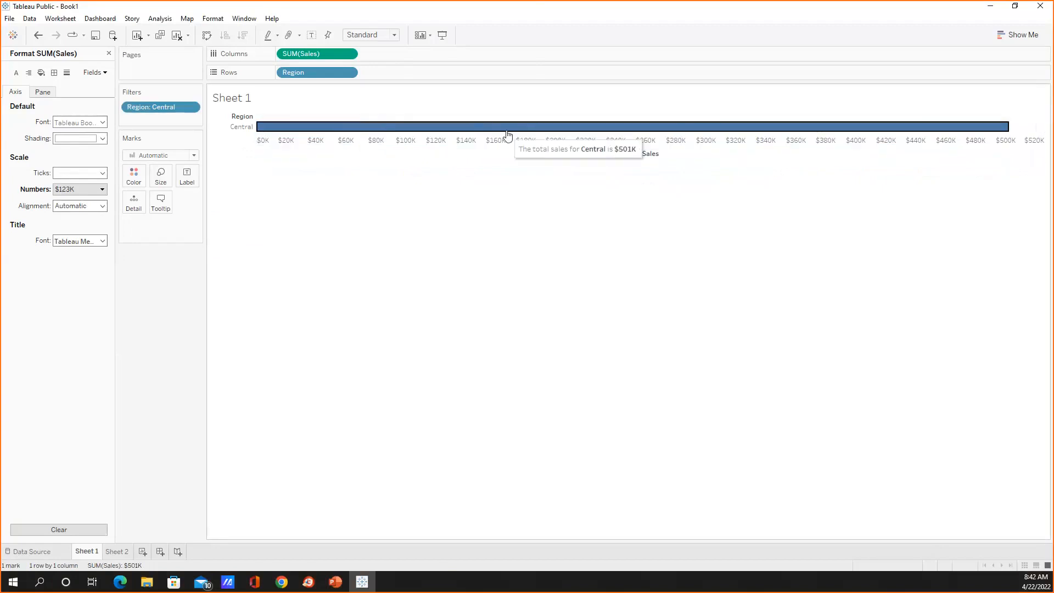
click(519, 129)
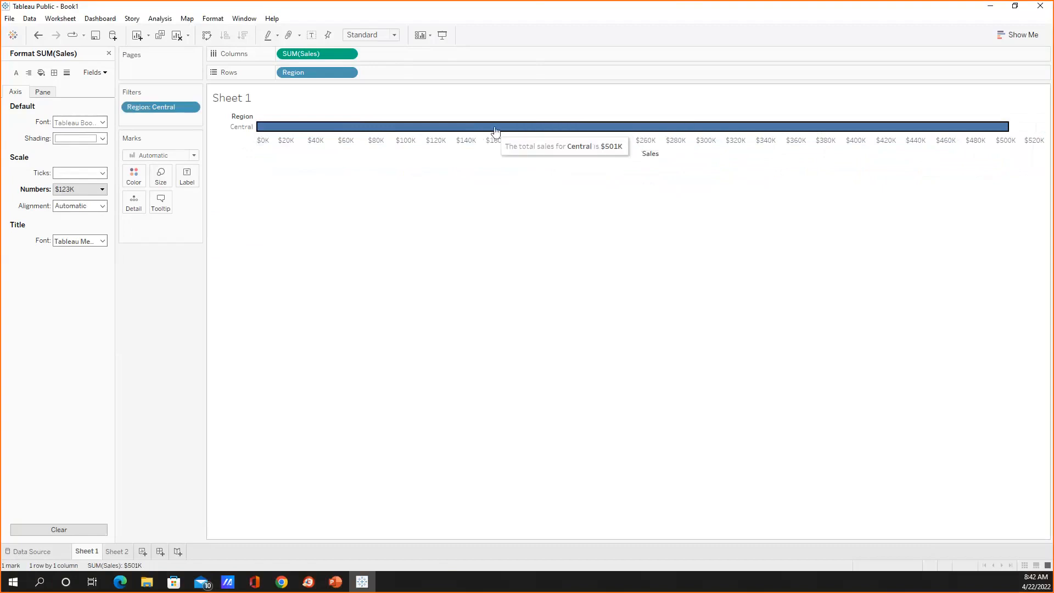
click(36, 36)
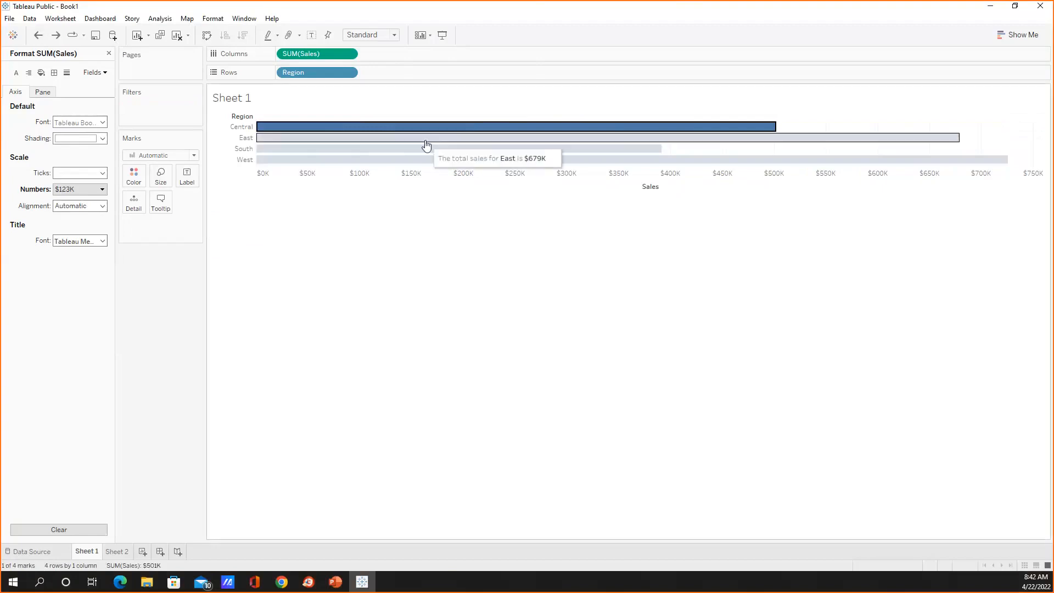
Step: Disable the command buttons and selection by category in the bar chart's tooltip, and check the Central bar
click(161, 202)
click(536, 363)
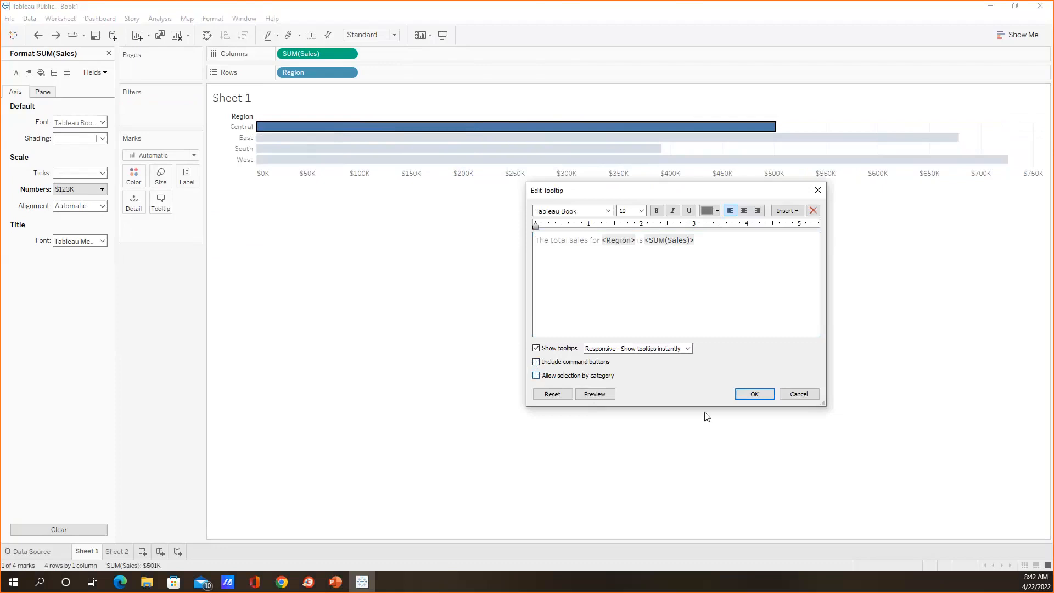
click(753, 395)
click(416, 130)
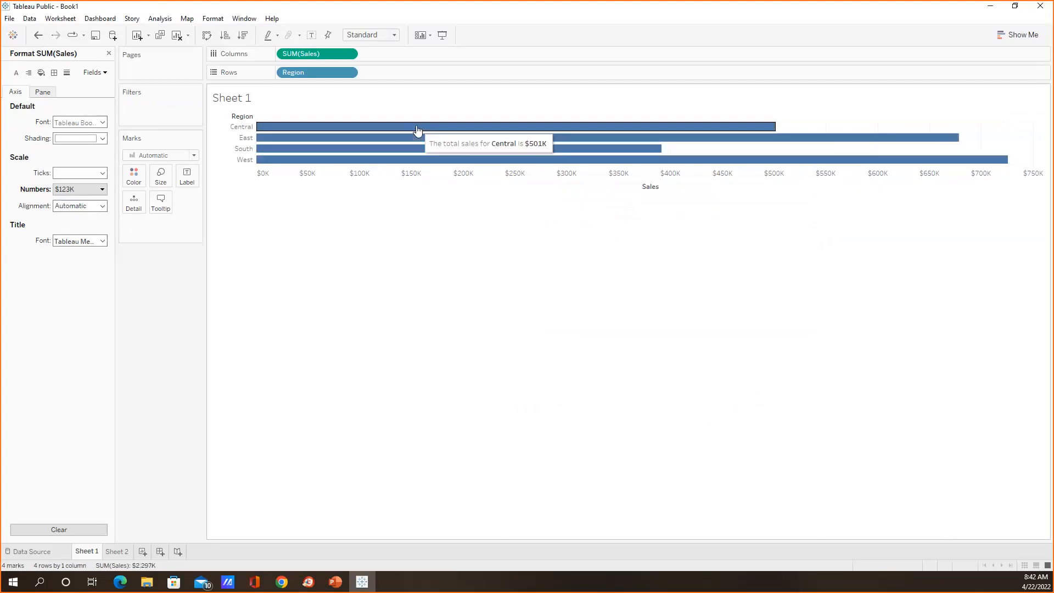
click(160, 201)
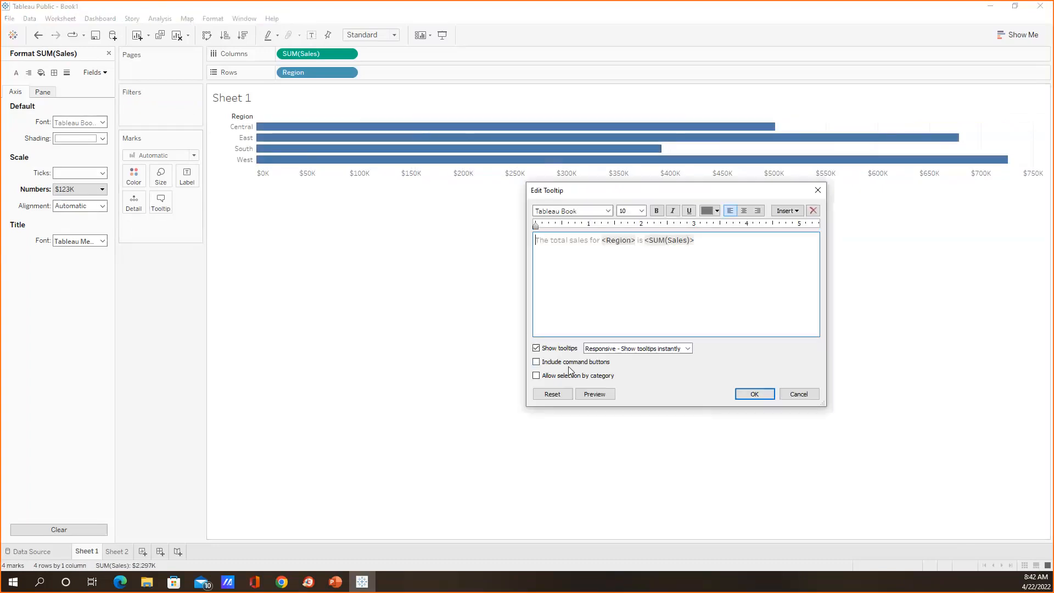
click(818, 189)
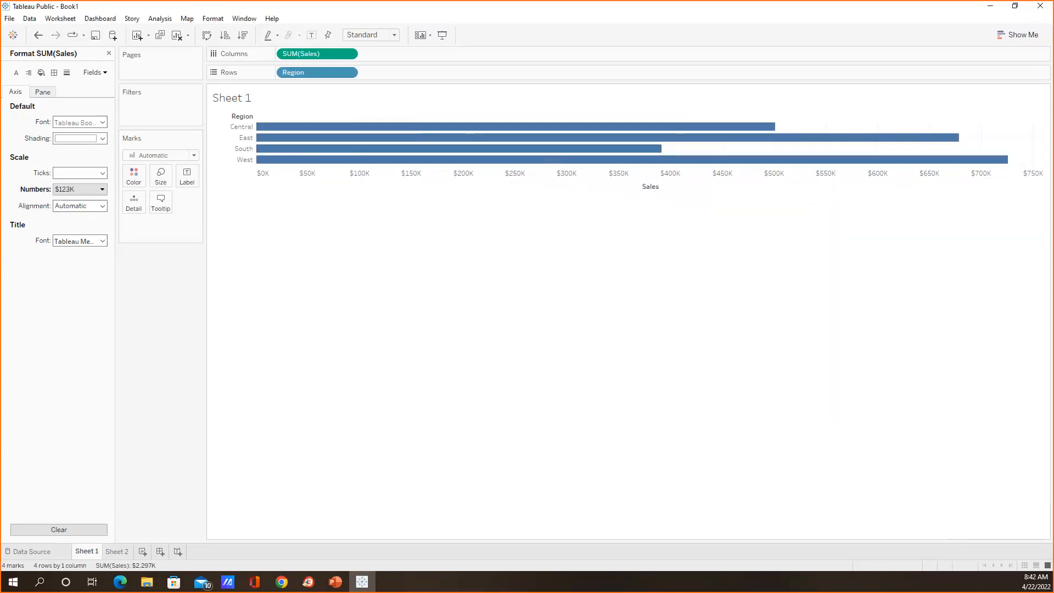
key(alt+Tab)
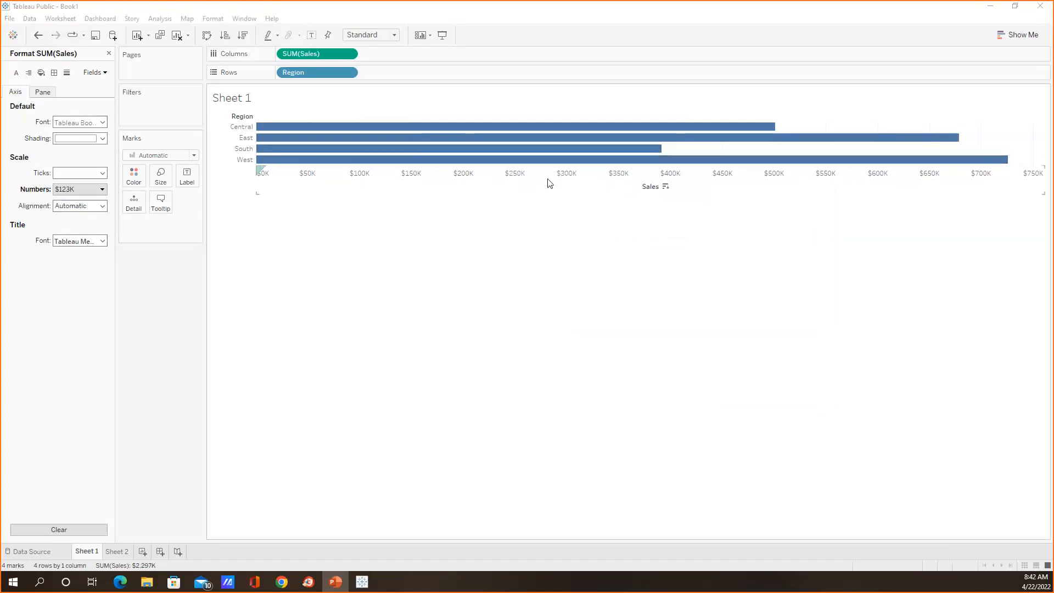
Step: Clear the title of the Month of Order Date axis on Sheet 2's line chart
click(122, 552)
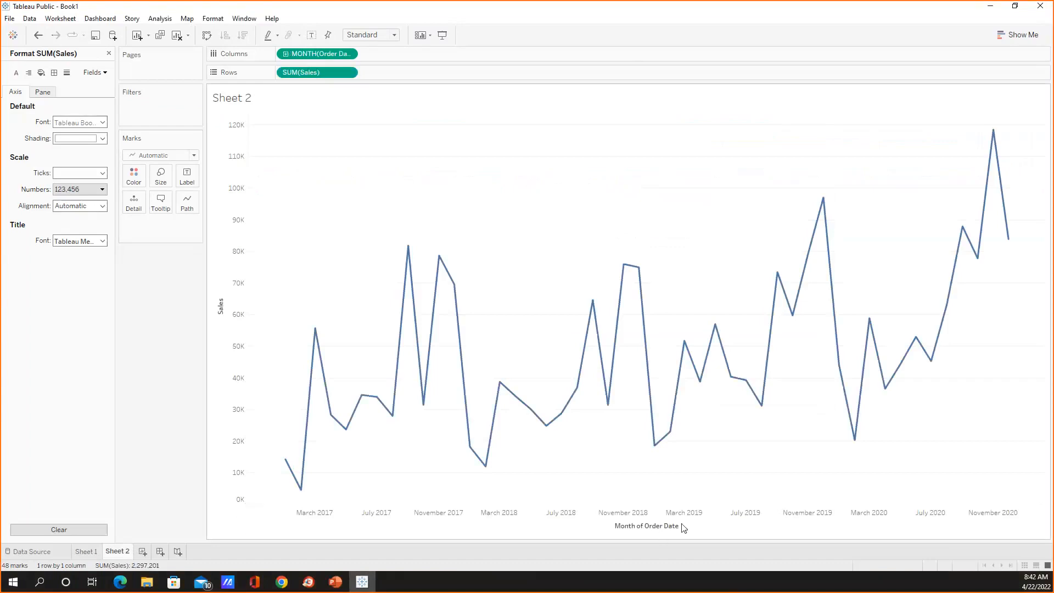
click(455, 527)
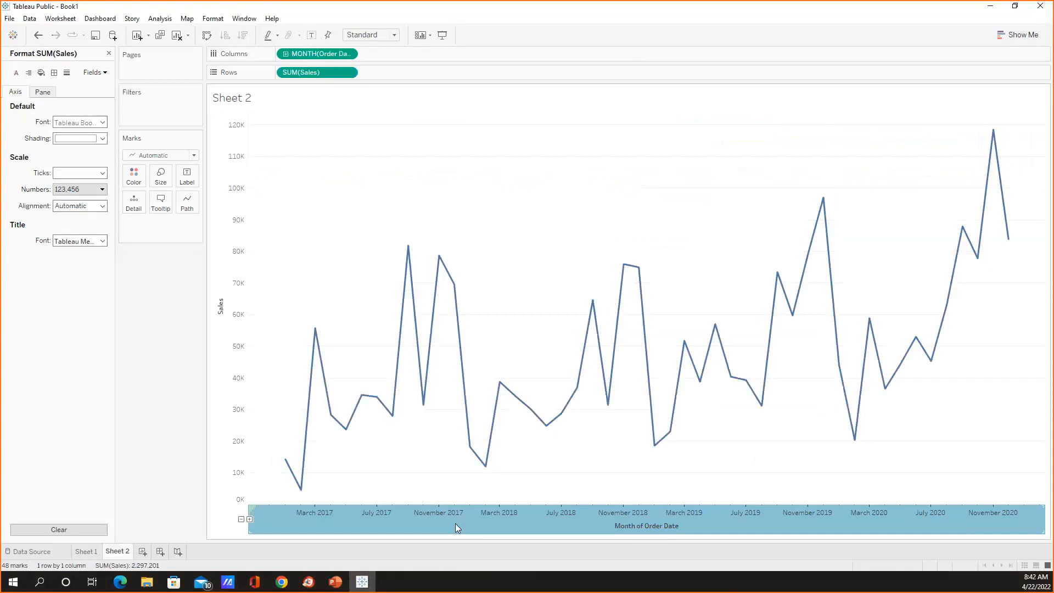
right_click(455, 527)
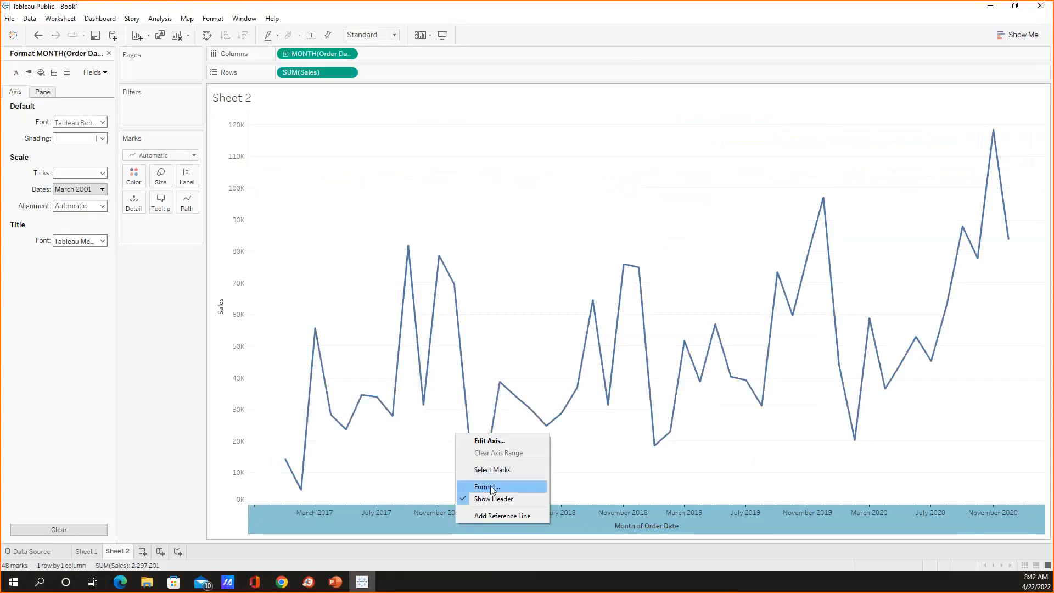
click(507, 441)
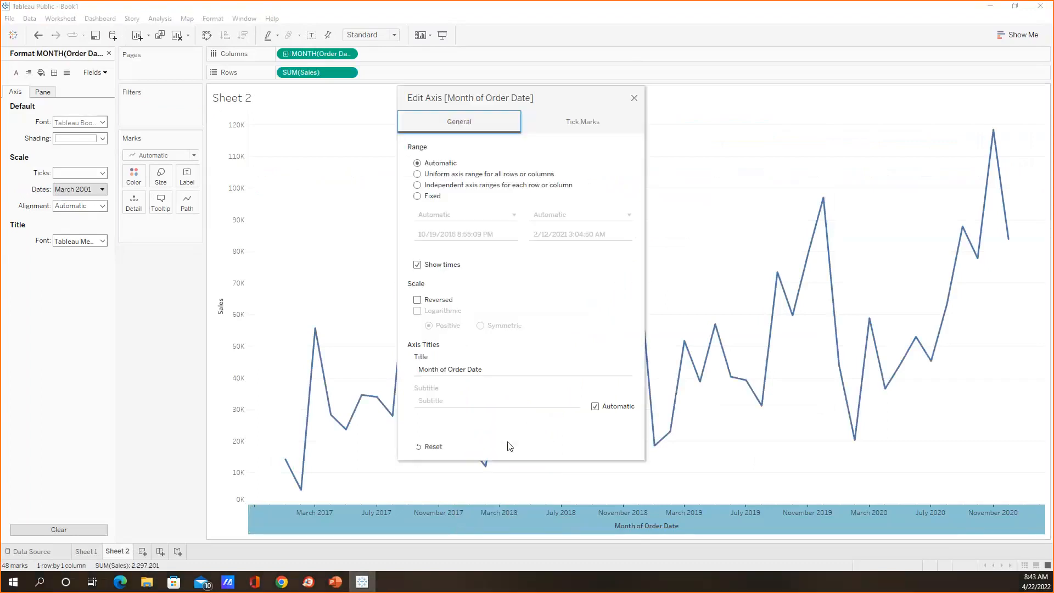
click(420, 372)
triple_click(485, 369)
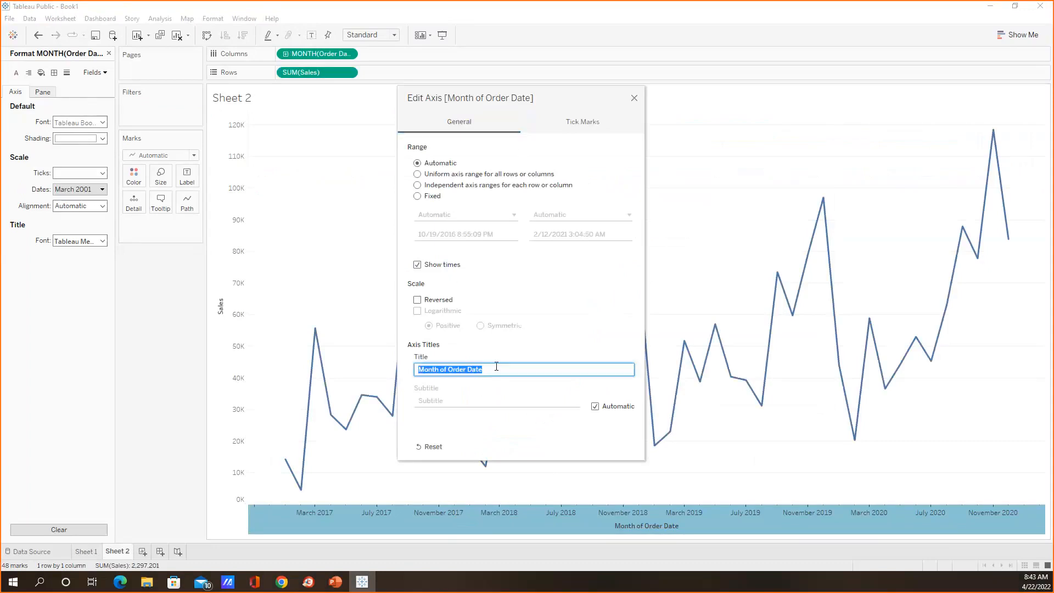
key(BackSpace)
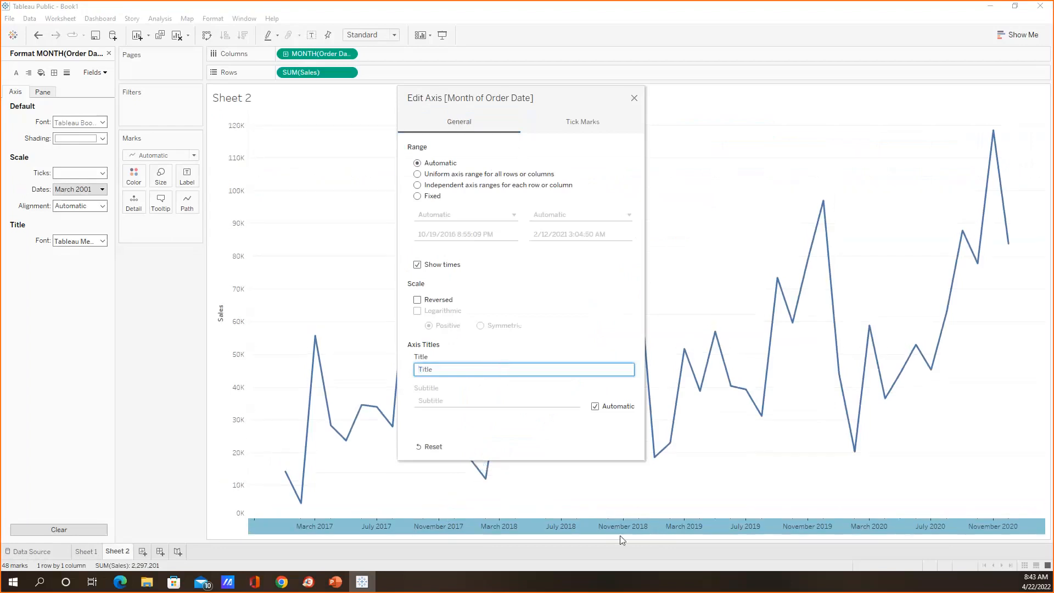
Step: Clear the title of the Sales axis on Sheet 2's line chart
click(633, 100)
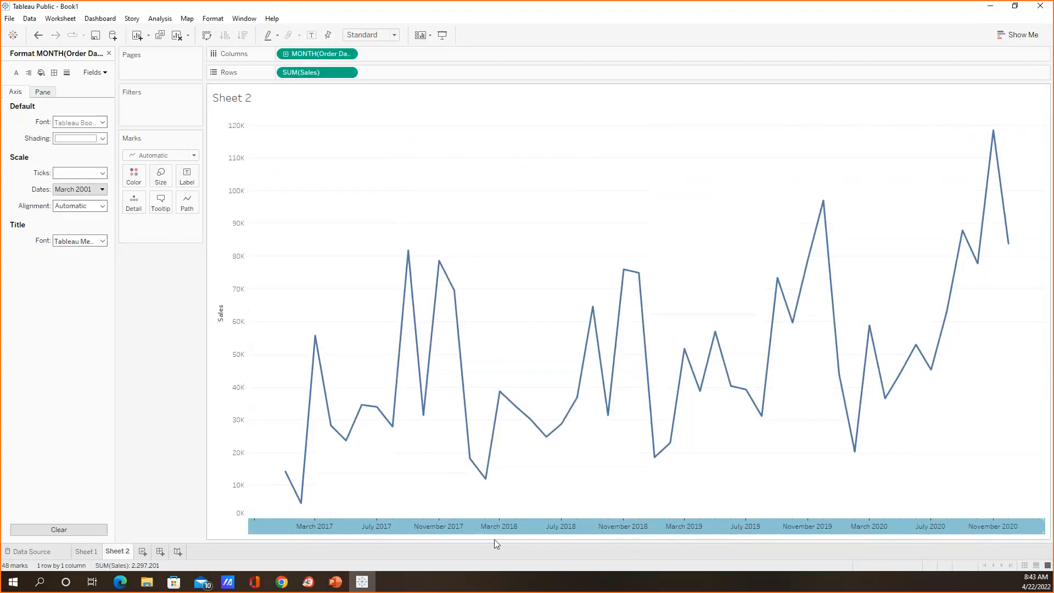
click(229, 298)
right_click(230, 296)
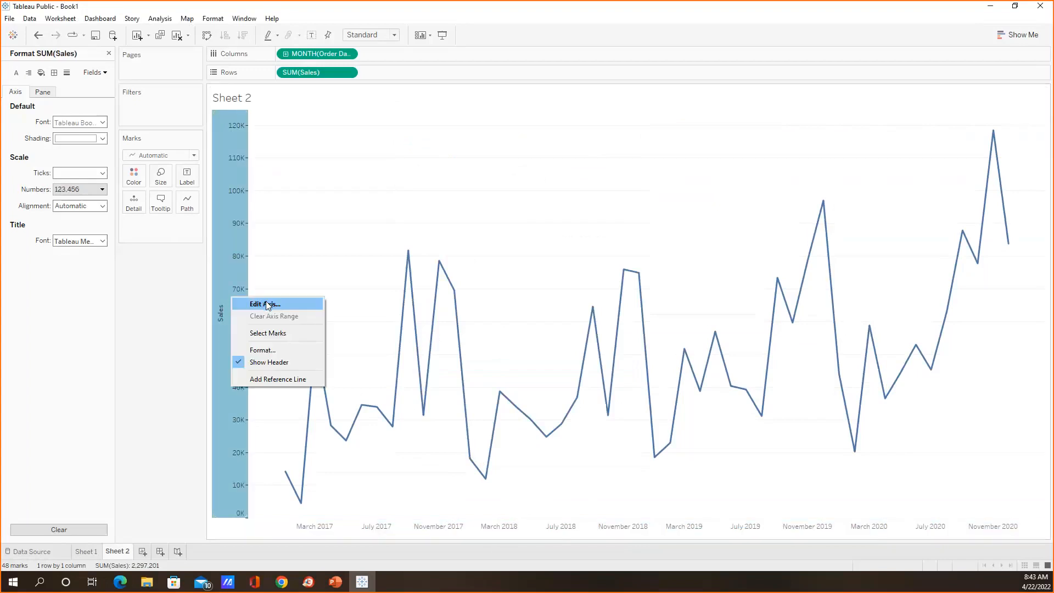
click(273, 304)
double_click(501, 360)
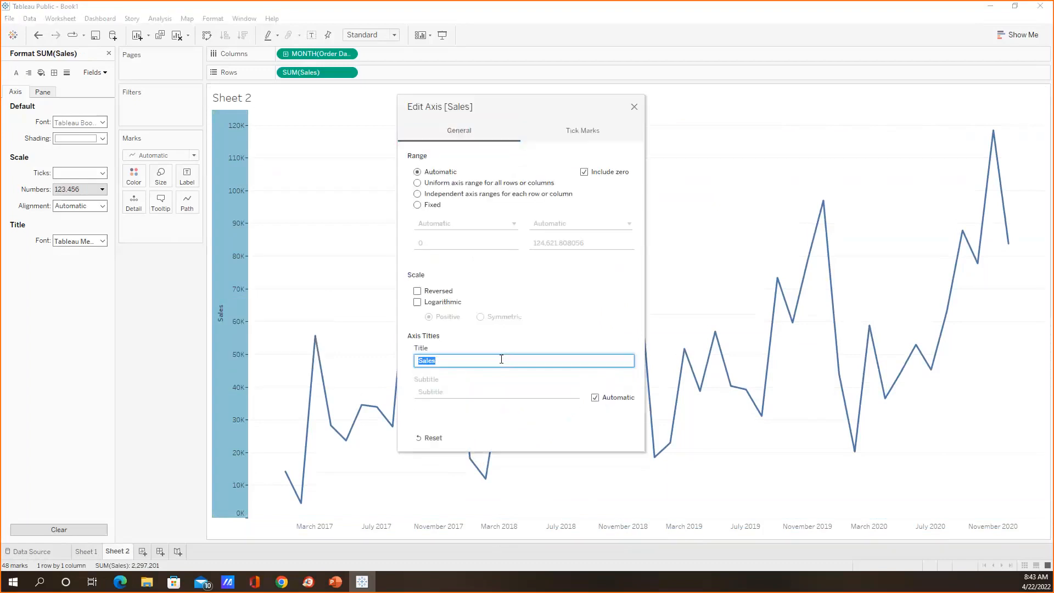
key(BackSpace)
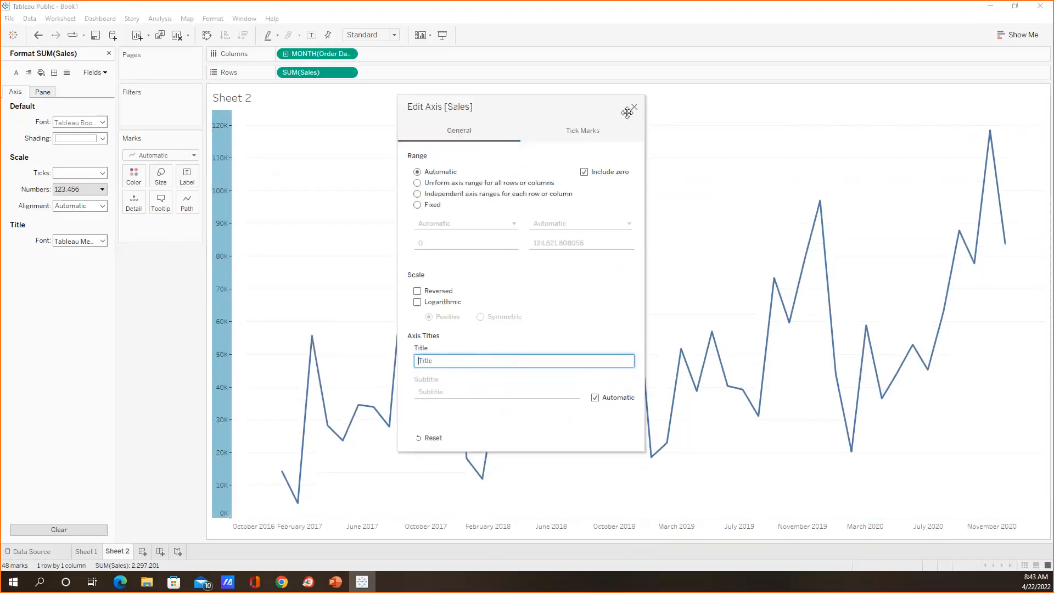
click(634, 108)
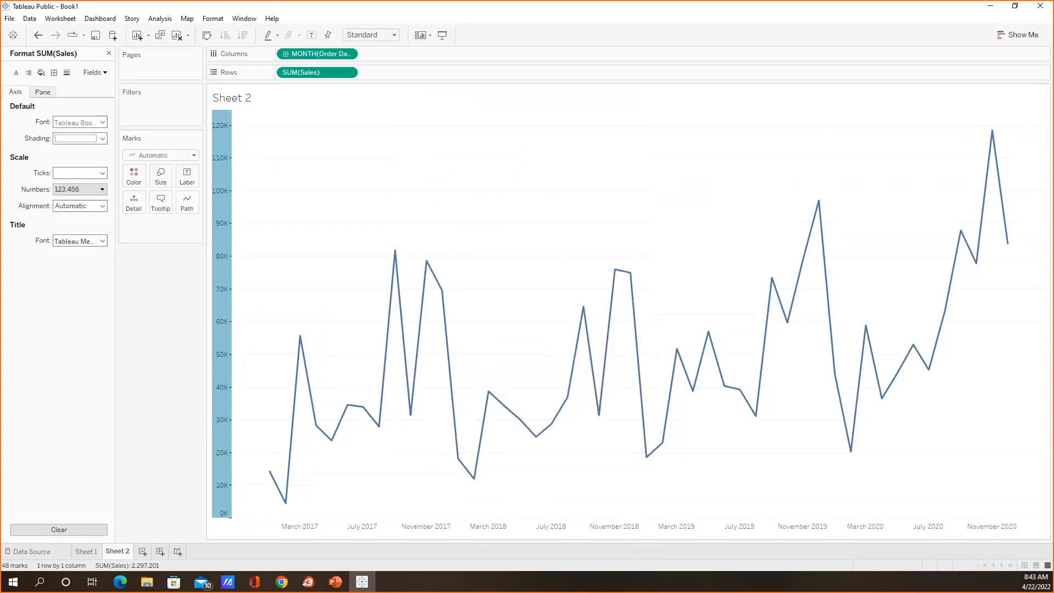
click(336, 582)
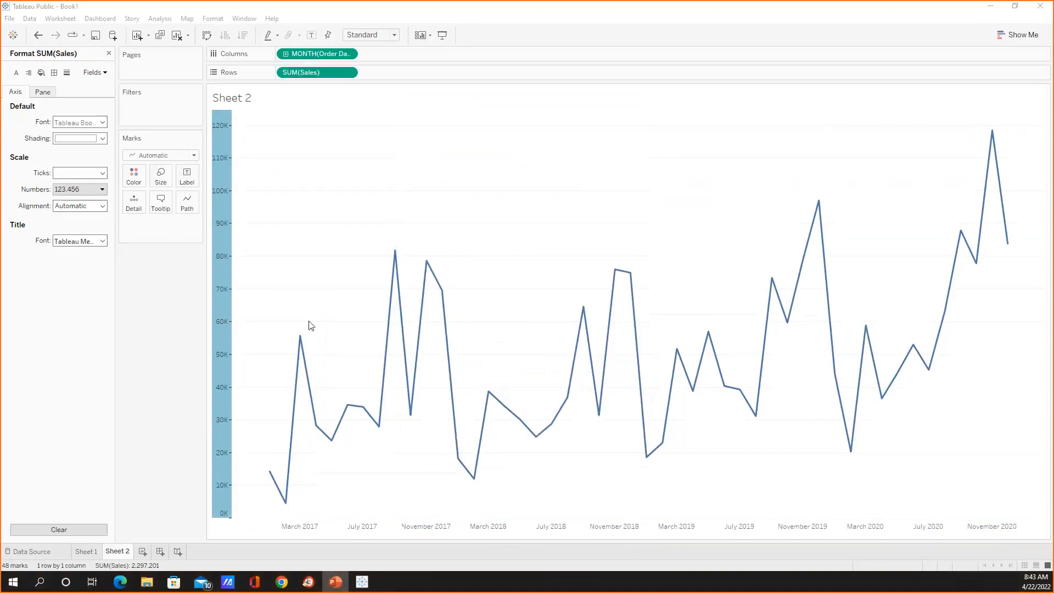
right_click(505, 220)
click(439, 186)
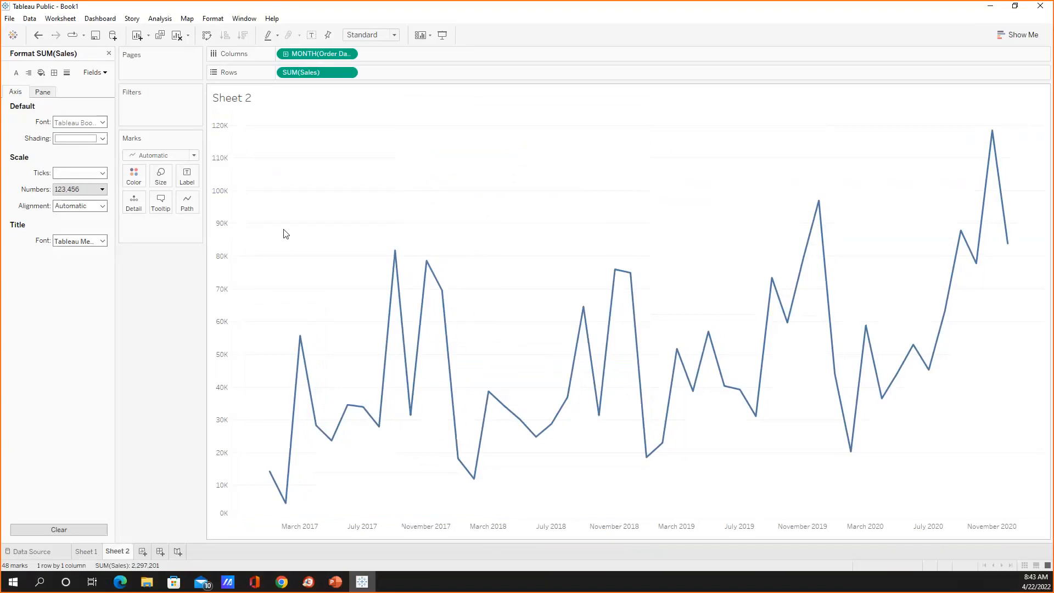
mouse_move(394, 290)
right_click(501, 288)
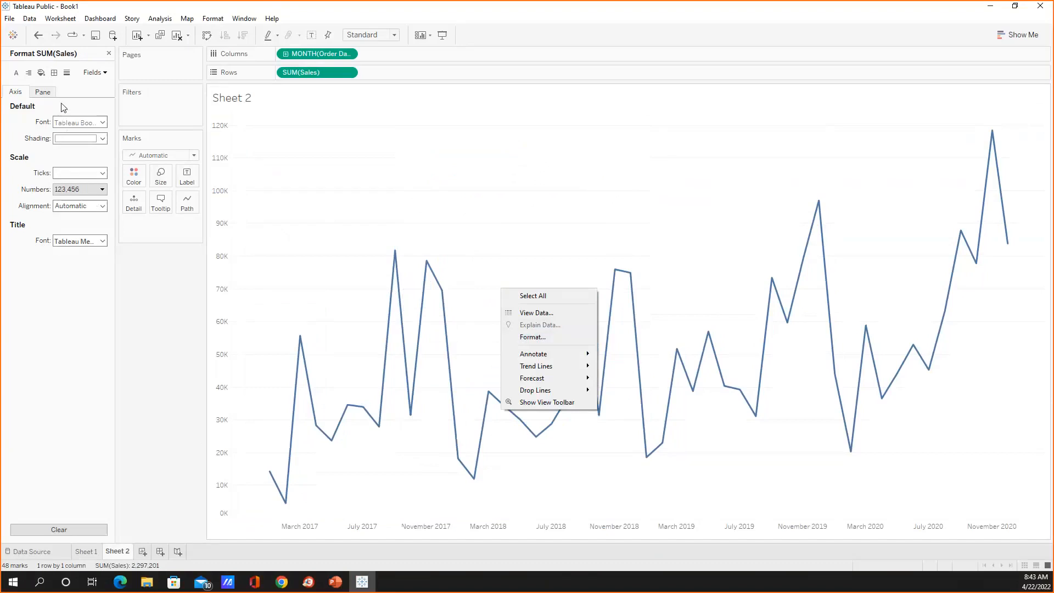
click(53, 74)
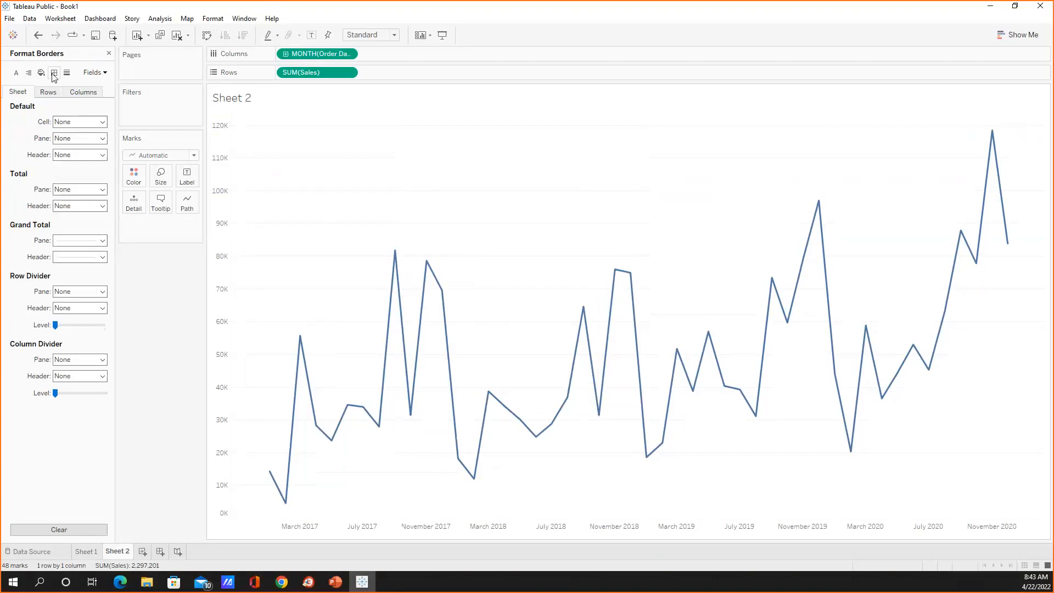
click(103, 240)
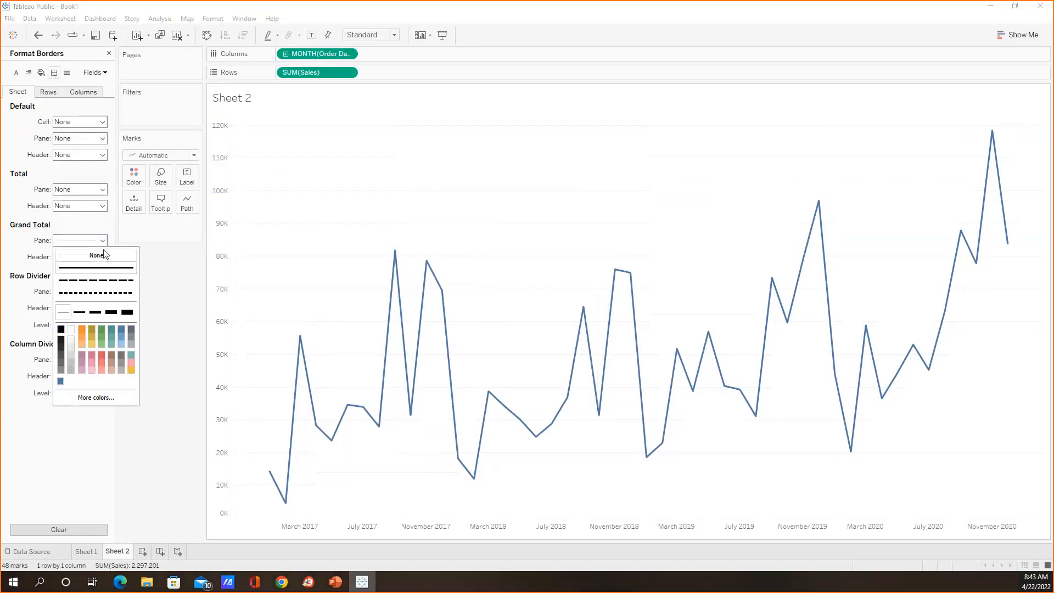
click(96, 243)
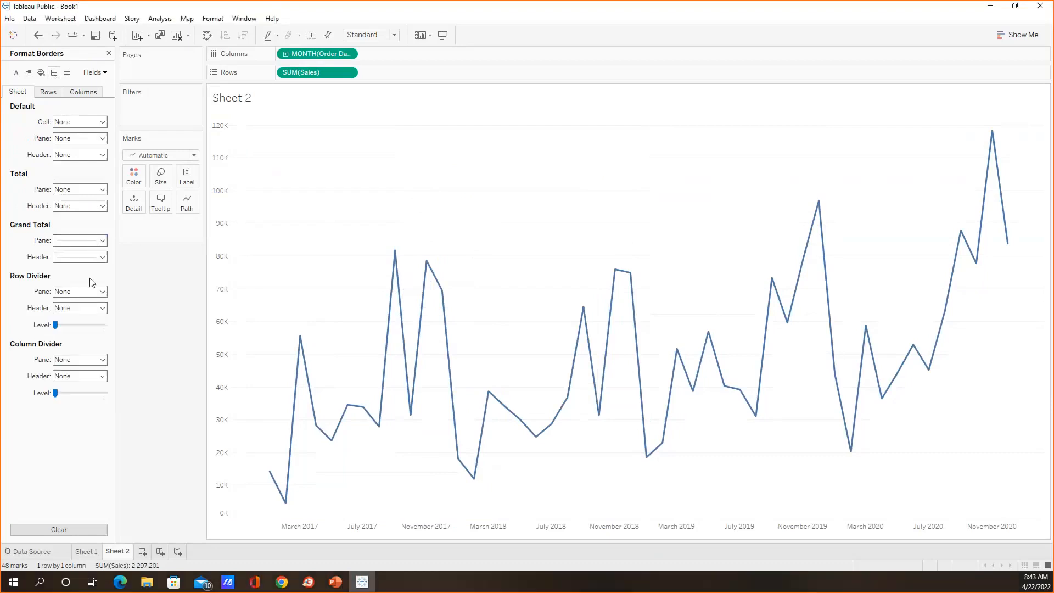
Step: Set the sheet-level axis ticks, zero lines and axis rulers of the line chart to None
click(66, 72)
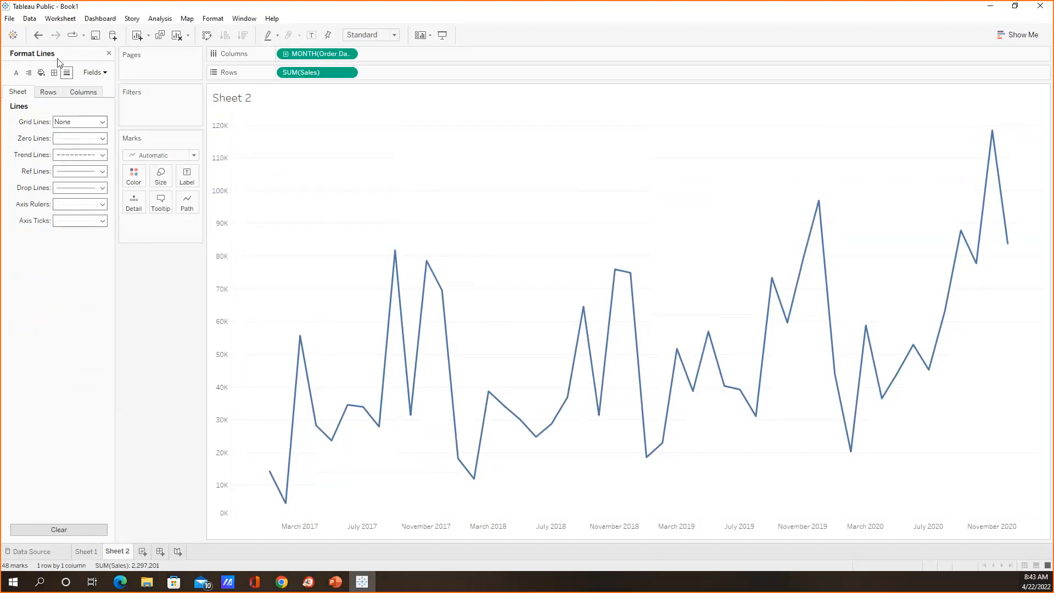
click(102, 220)
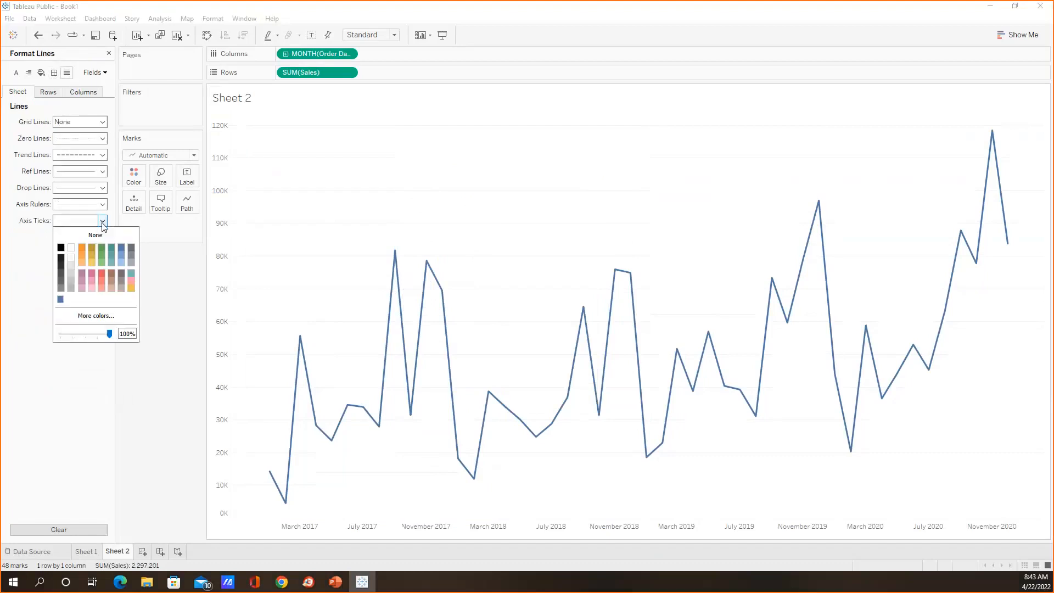
click(95, 235)
click(102, 138)
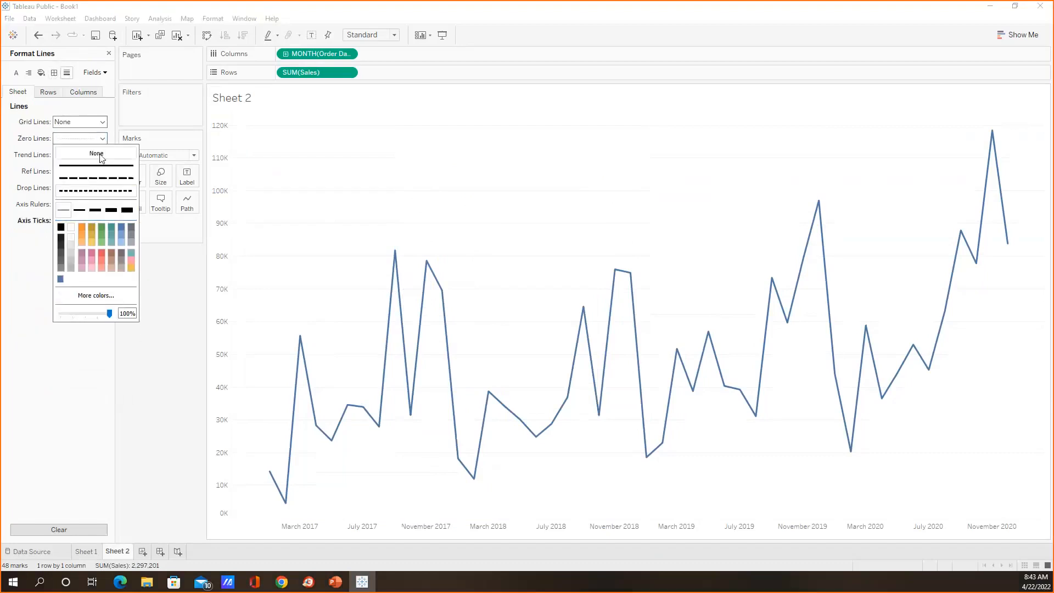
click(97, 153)
click(103, 204)
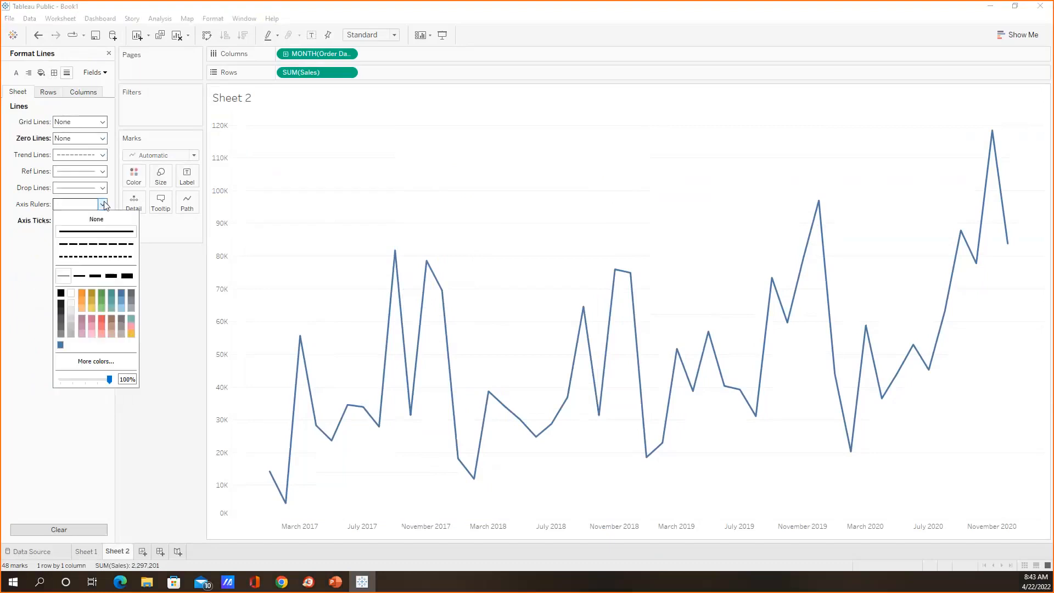
click(96, 219)
Step: Set the row grid lines of the line chart to None and check the column line settings
click(49, 92)
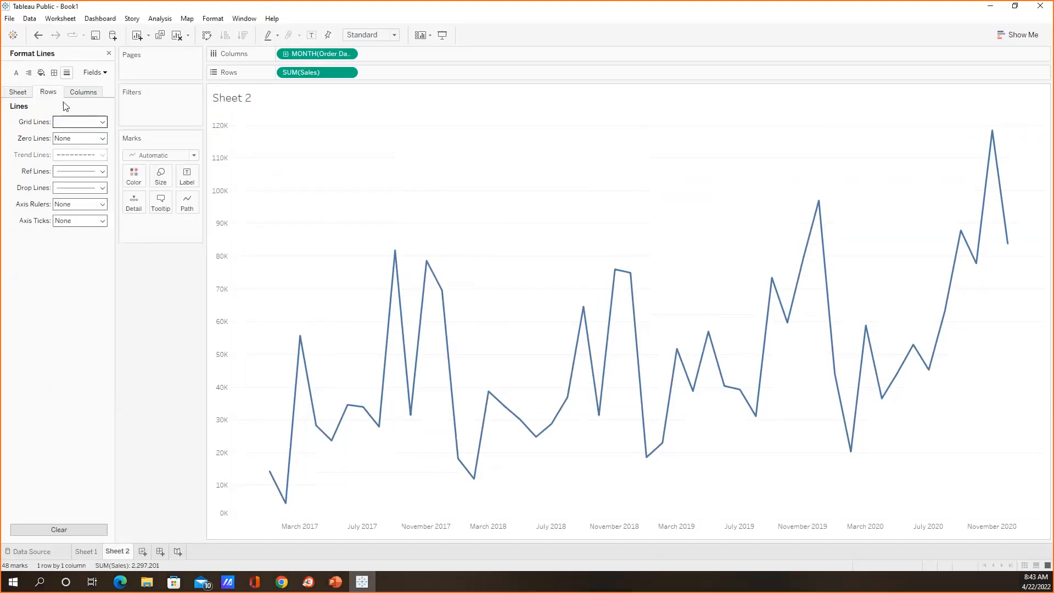
click(102, 122)
click(97, 137)
click(95, 96)
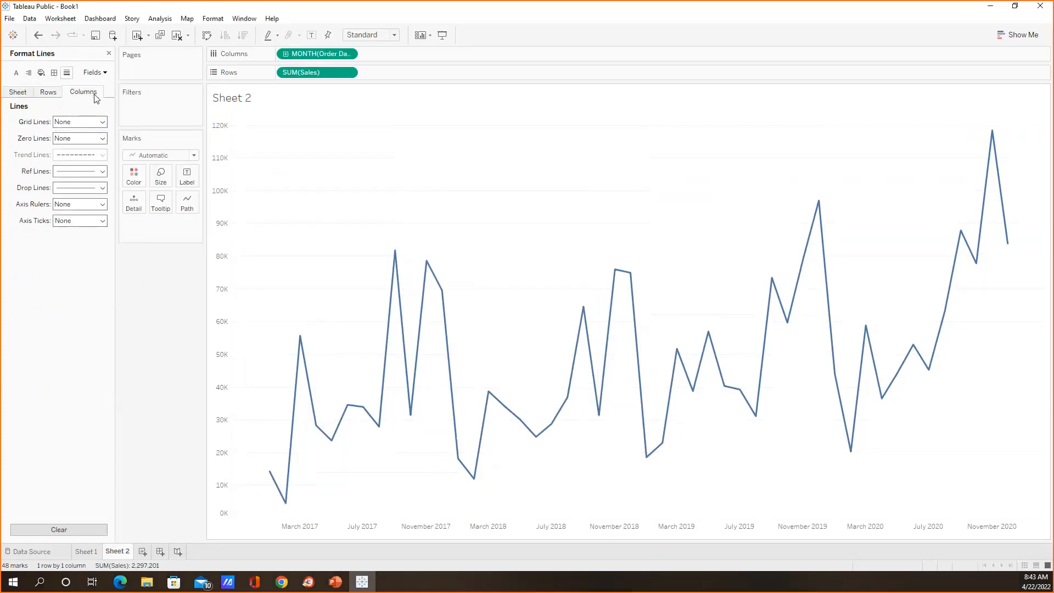
click(49, 91)
click(17, 92)
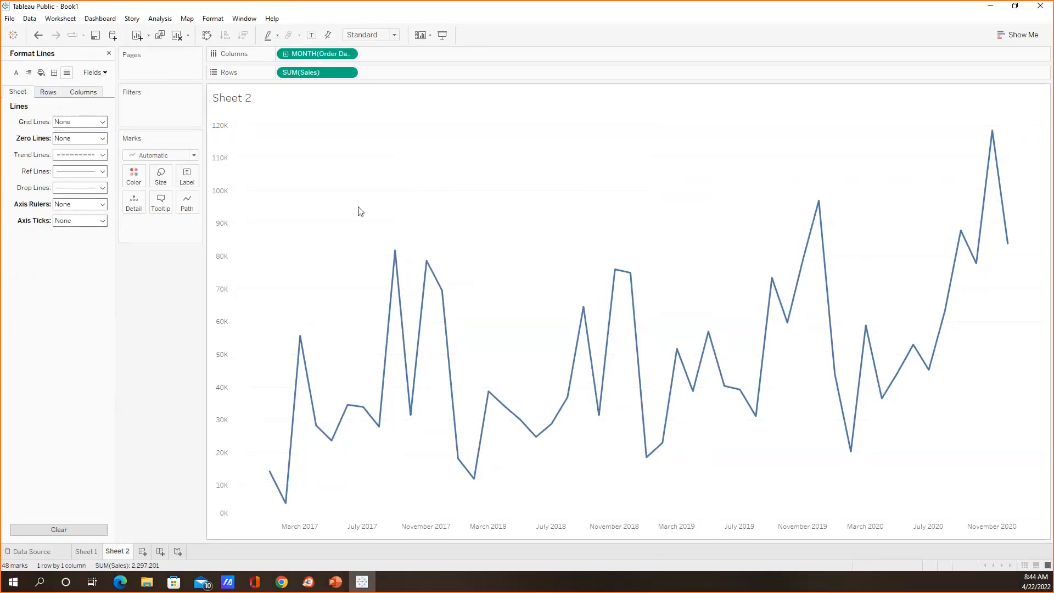
click(48, 92)
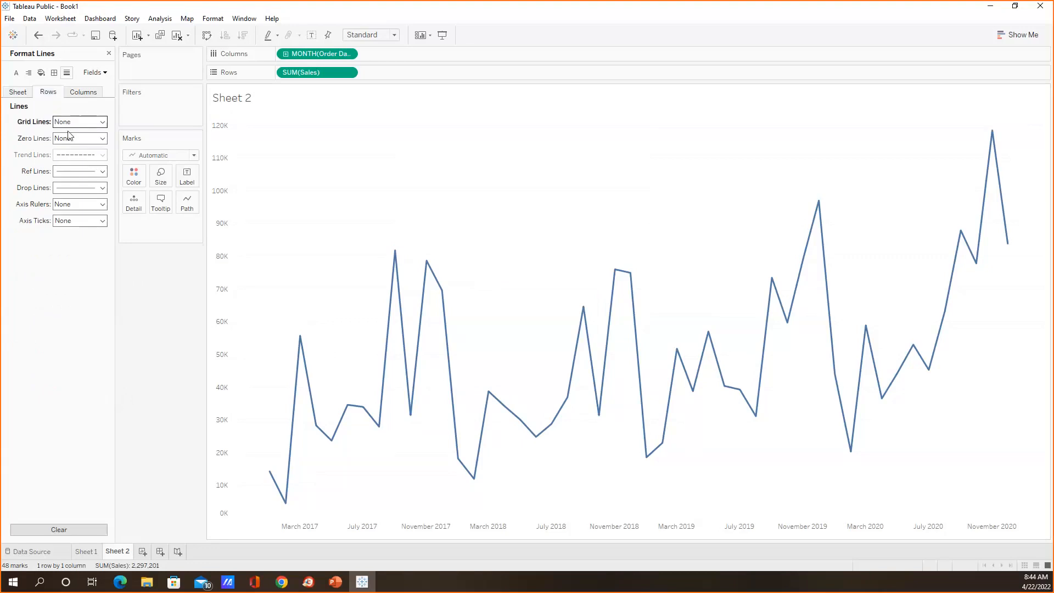
click(17, 93)
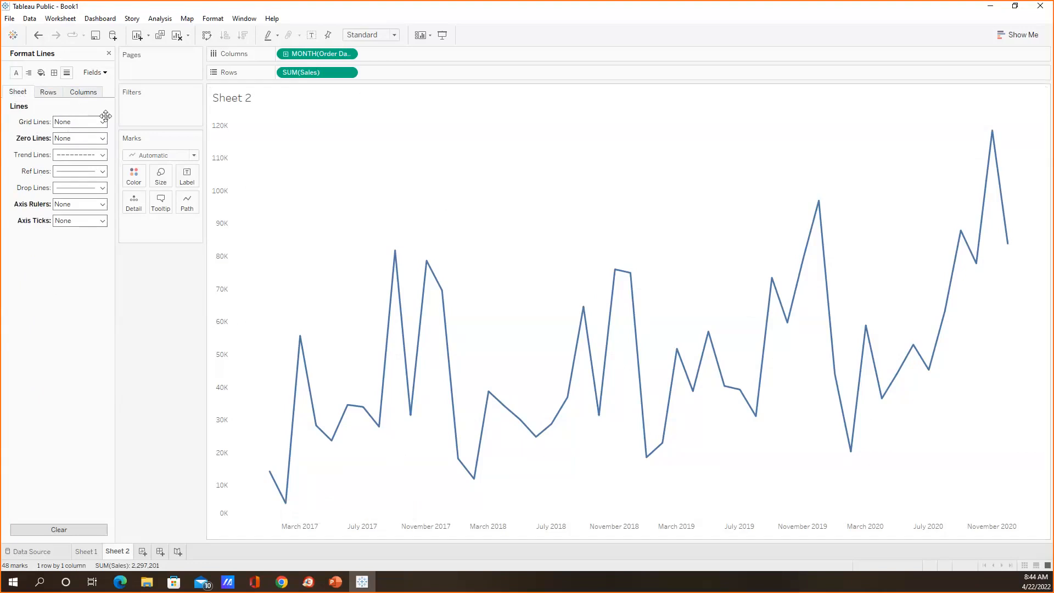
click(55, 74)
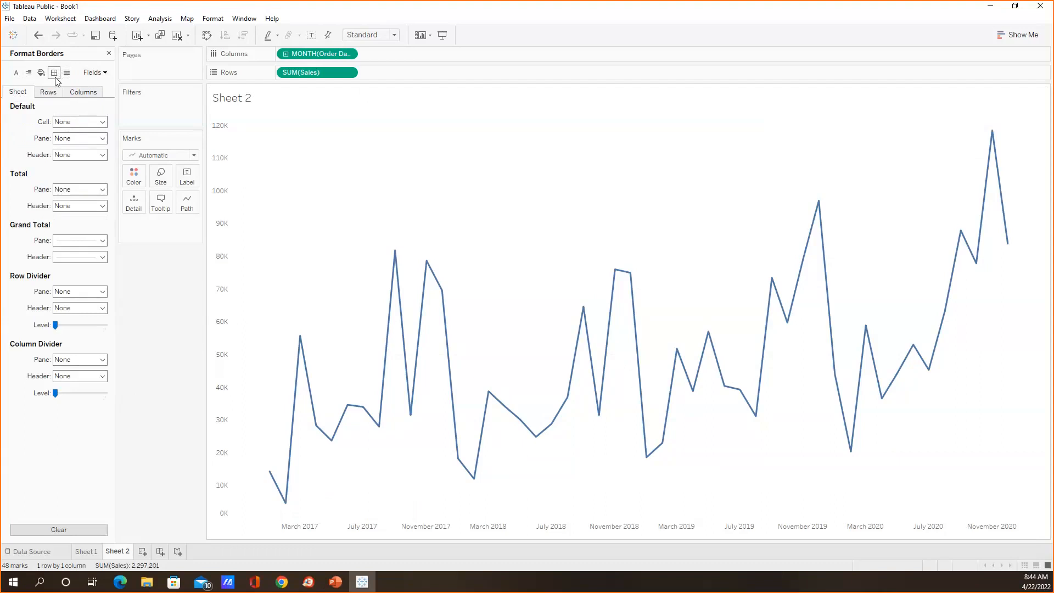
key(alt+Tab)
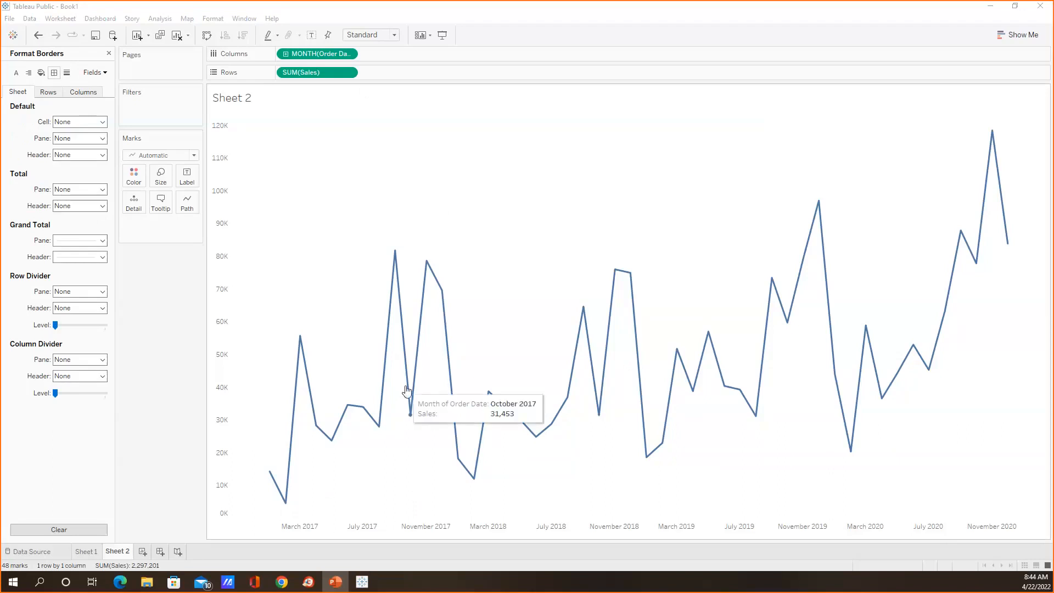
right_click(304, 529)
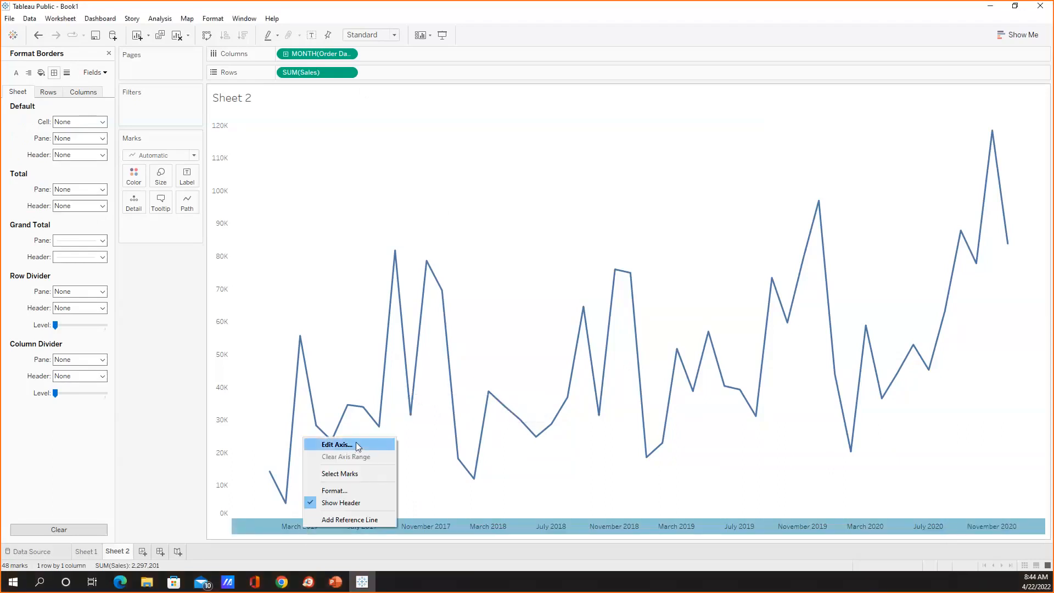
click(356, 443)
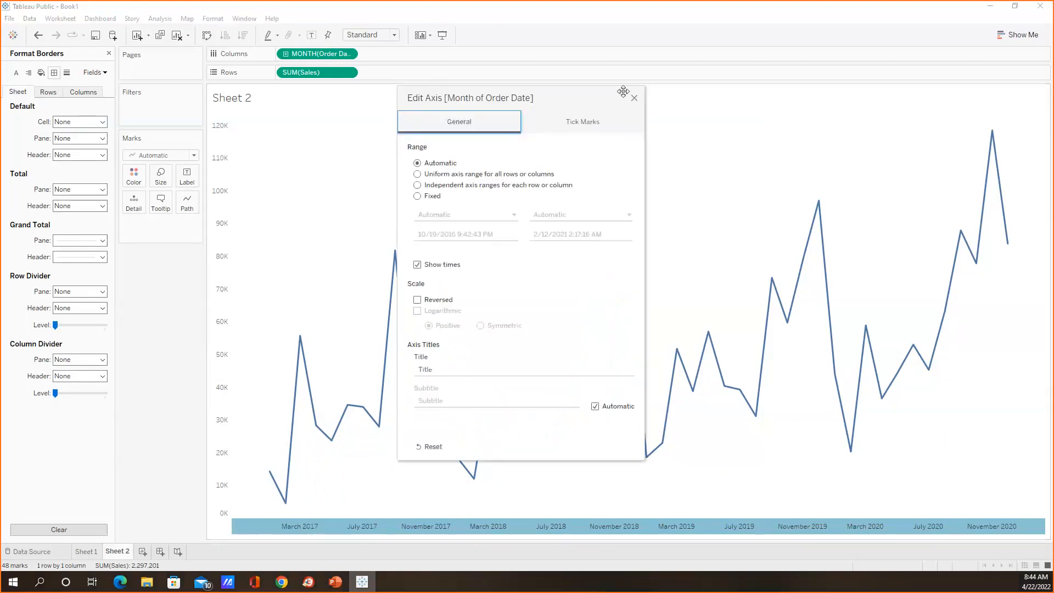
click(634, 98)
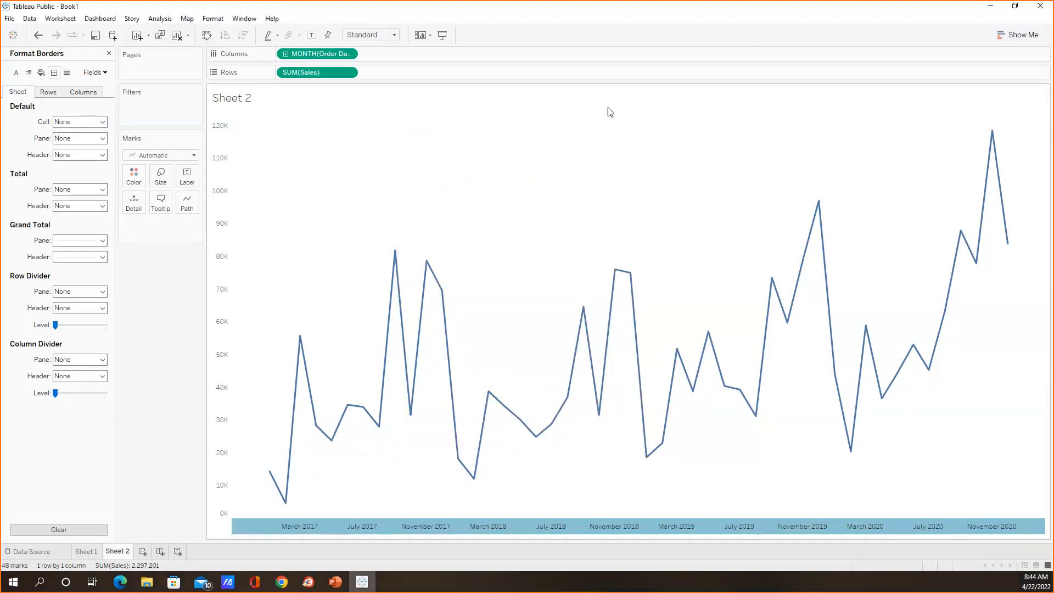
Step: Apply the custom date format MMM YY to the scale of the MONTH(Order Date) axis
click(95, 72)
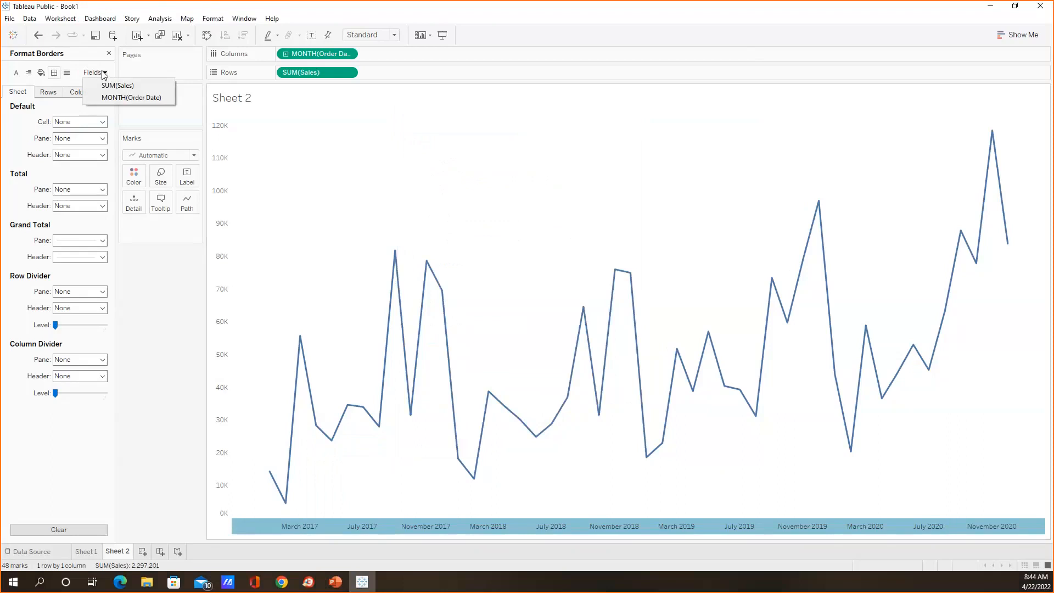
click(112, 97)
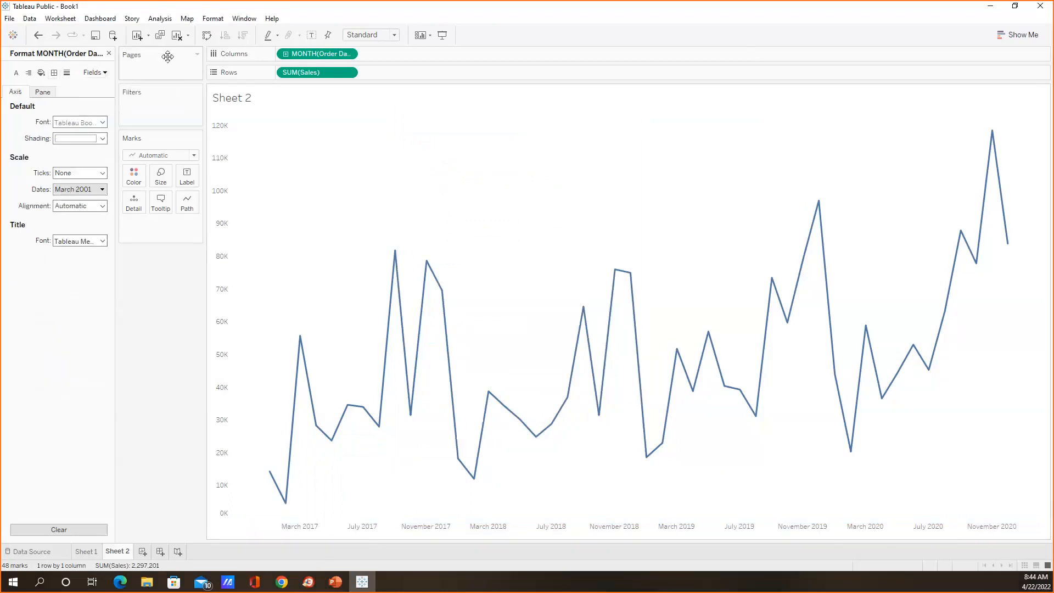
click(103, 72)
click(108, 67)
click(103, 189)
drag(153, 212, 165, 269)
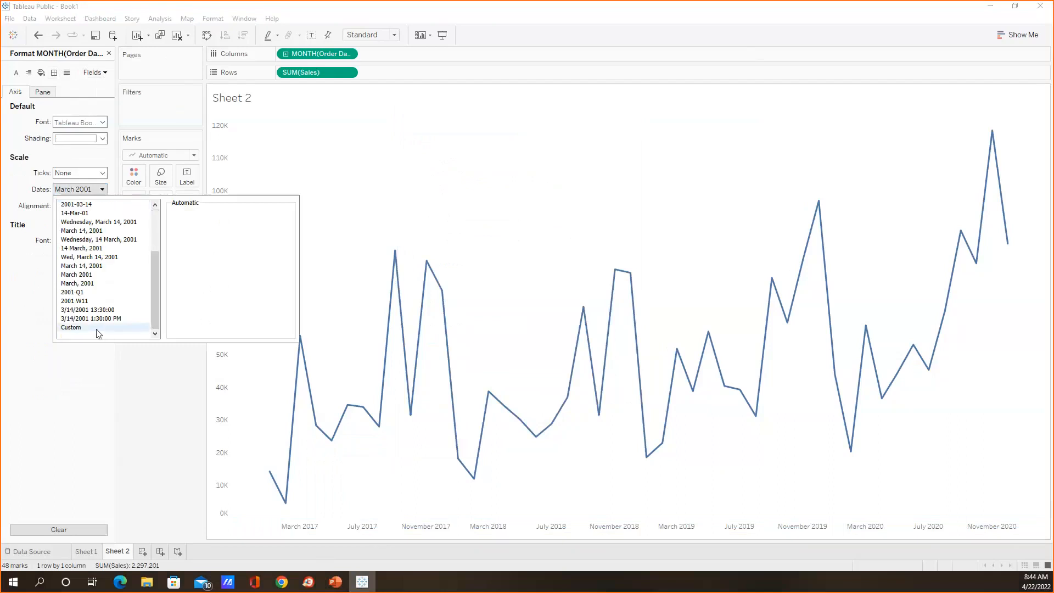
click(82, 327)
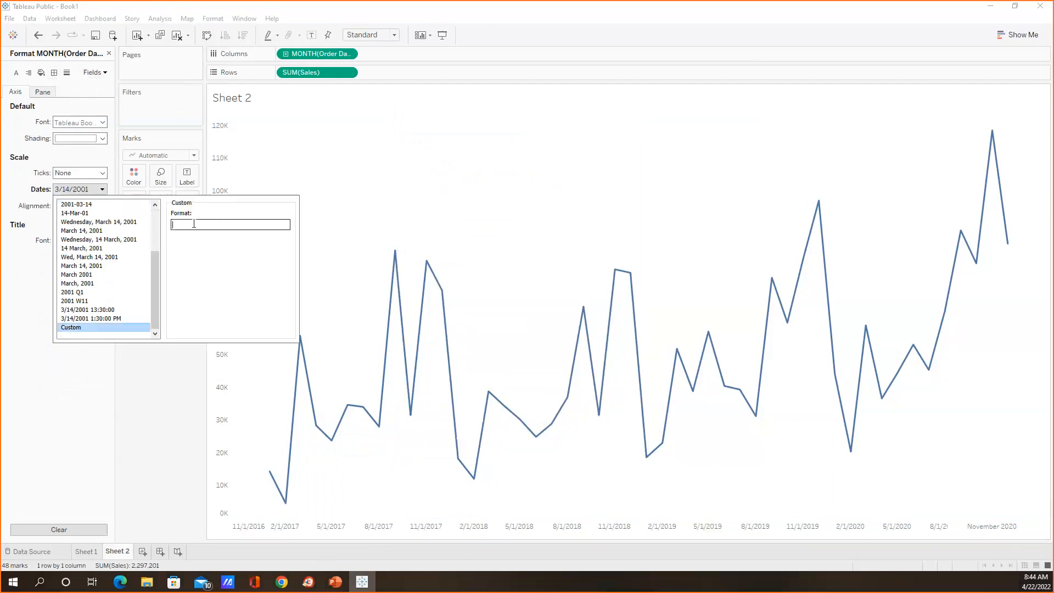
text(M)
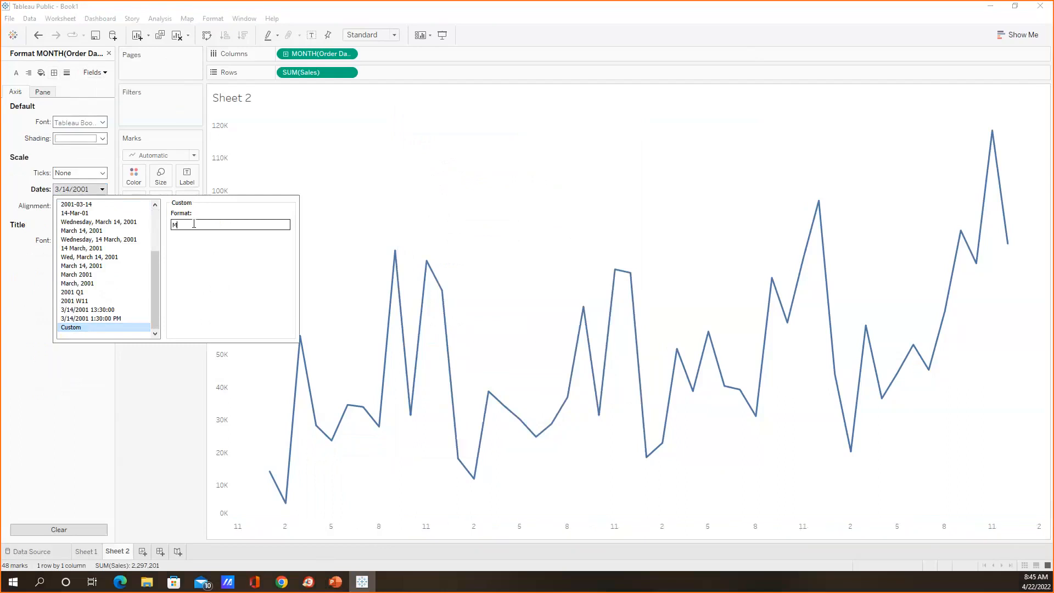
text(MM)
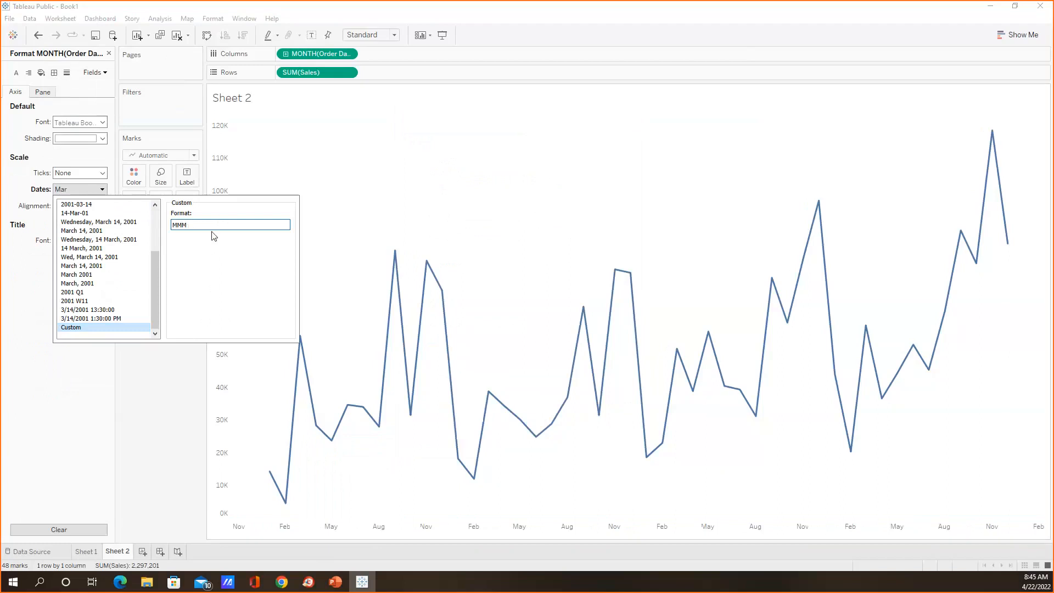
text(YY)
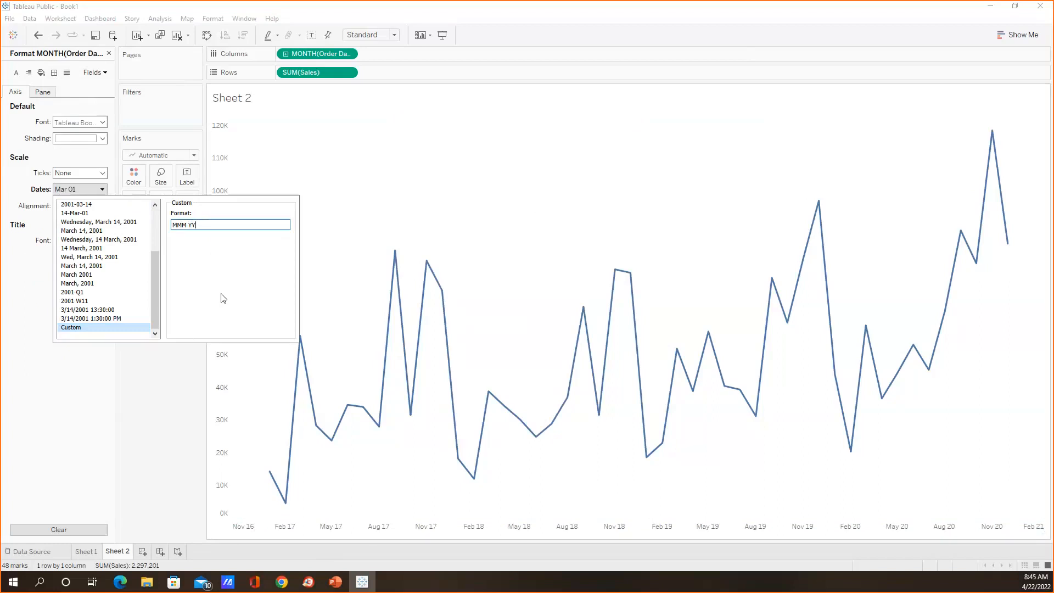
drag(153, 278, 156, 221)
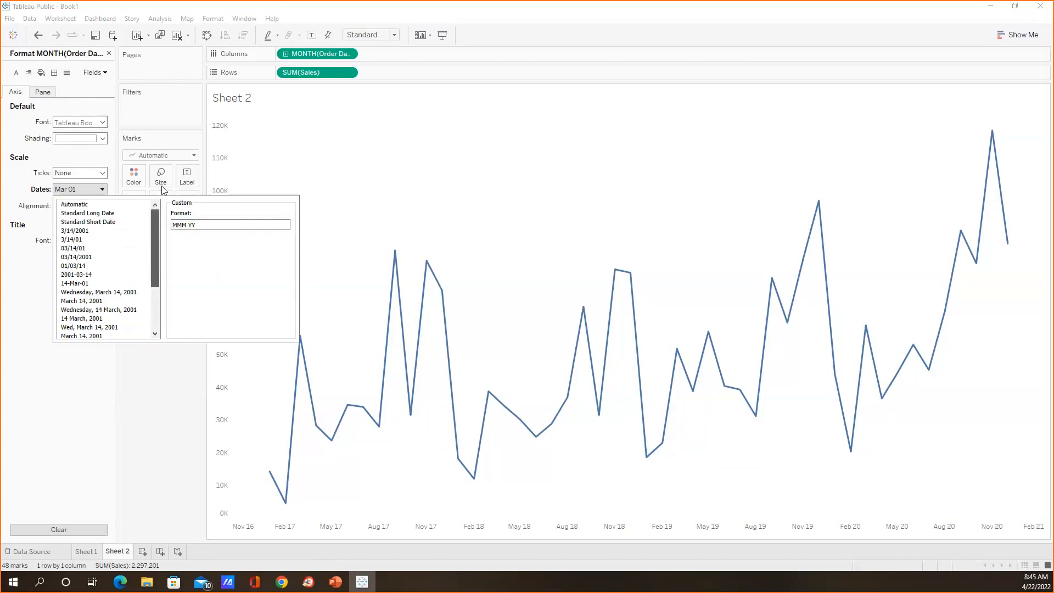
click(348, 54)
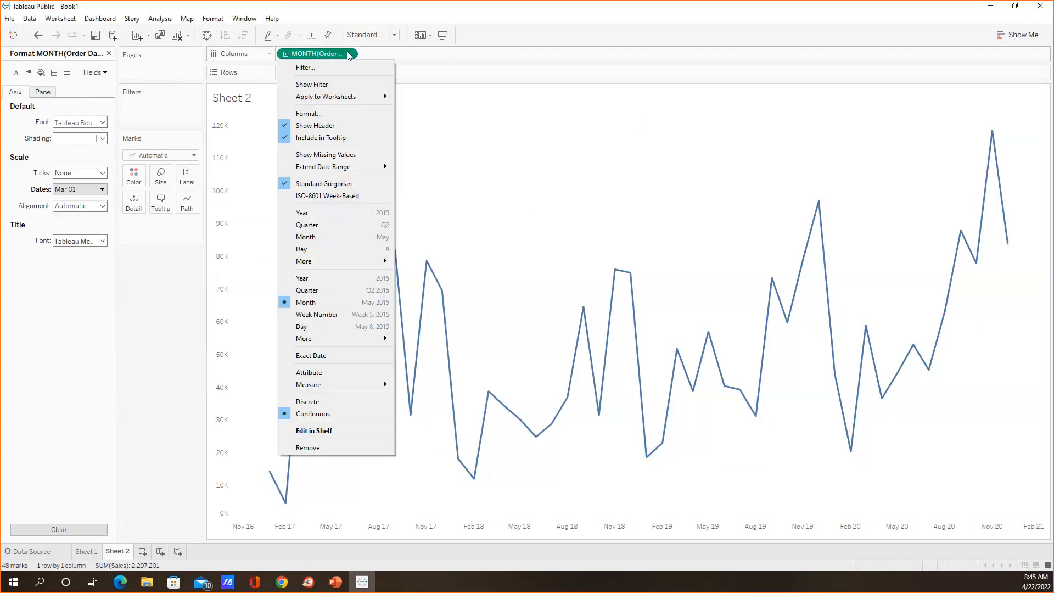
click(349, 55)
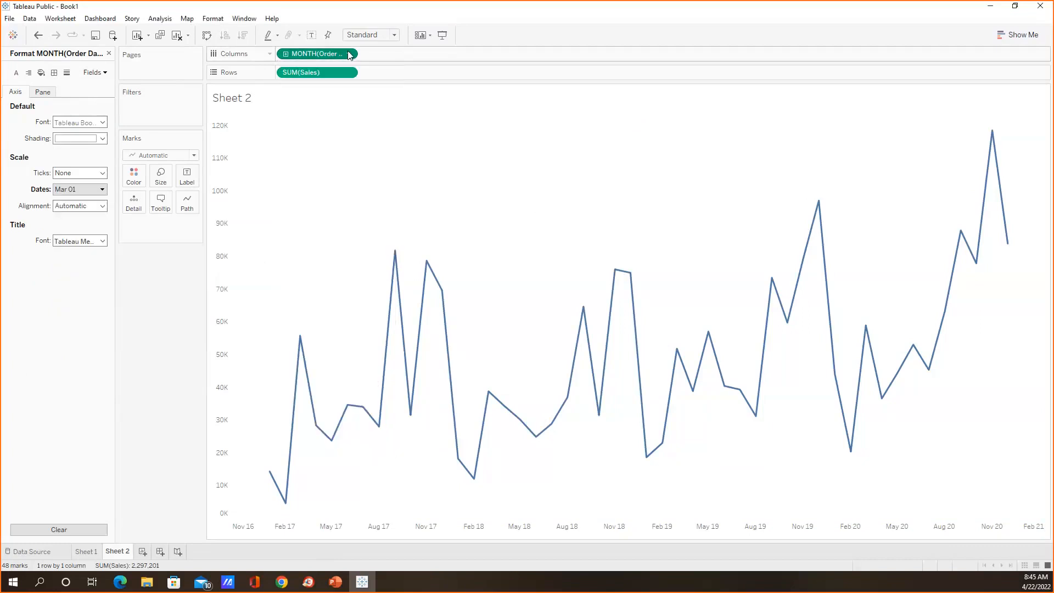
Step: Review the date format choices for the MONTH(Order Date) axis scale and the options available on the MONTH(Order Date) field
click(102, 190)
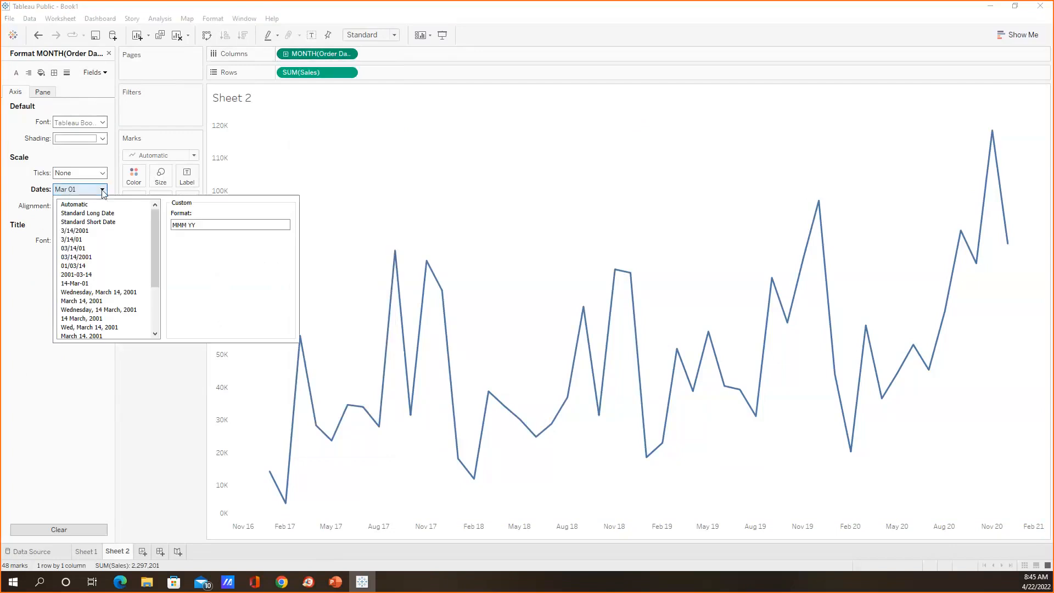
click(102, 190)
click(102, 189)
drag(155, 227, 322, 122)
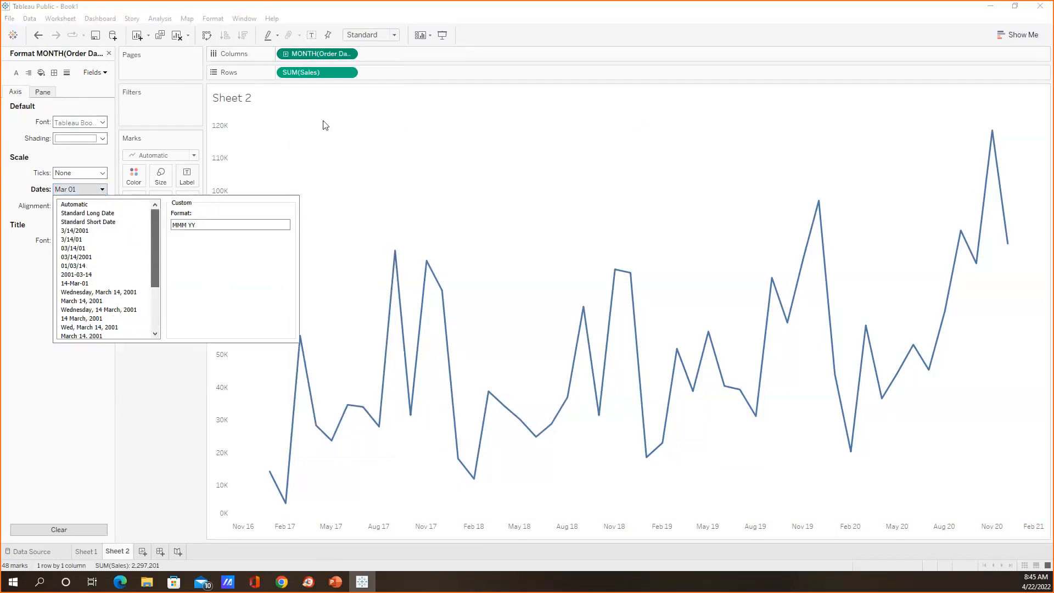
click(339, 55)
click(348, 53)
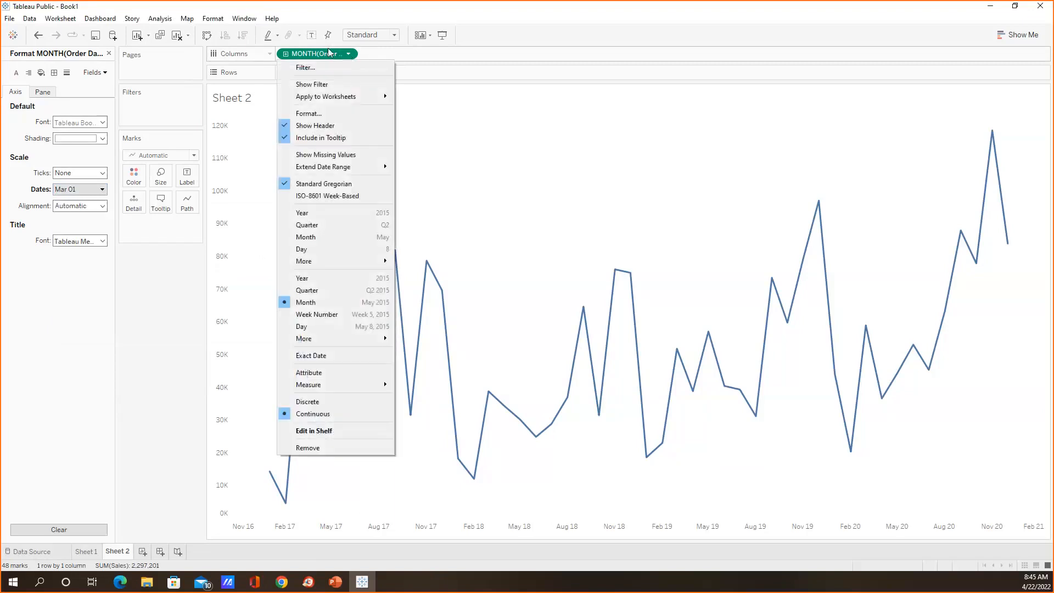
click(136, 281)
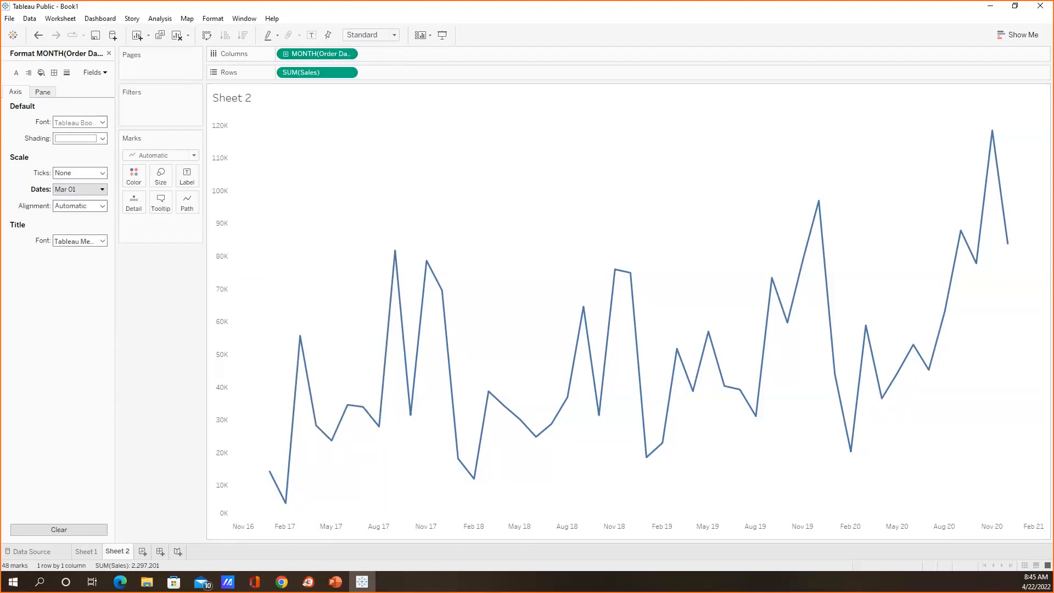
key(alt+Tab)
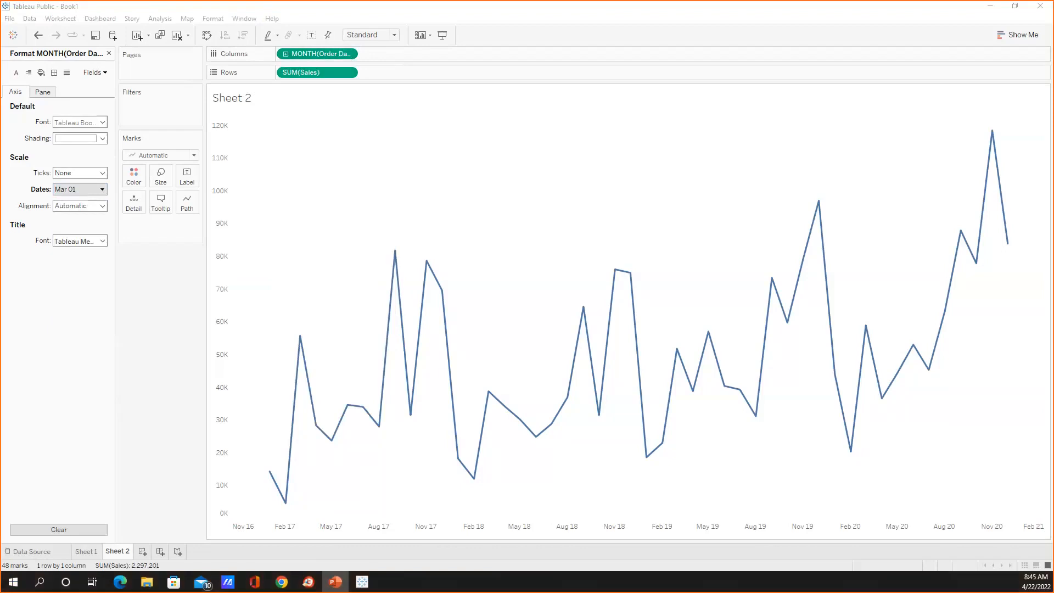
Step: Fit Sheet 1's bar chart to the view width and widen the Region header column
click(91, 552)
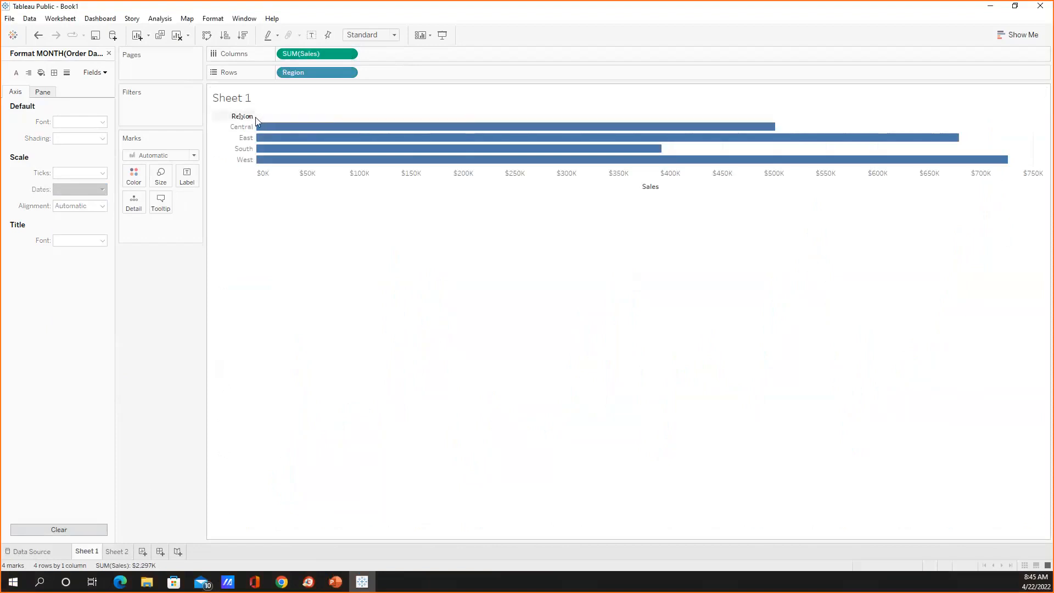
click(394, 35)
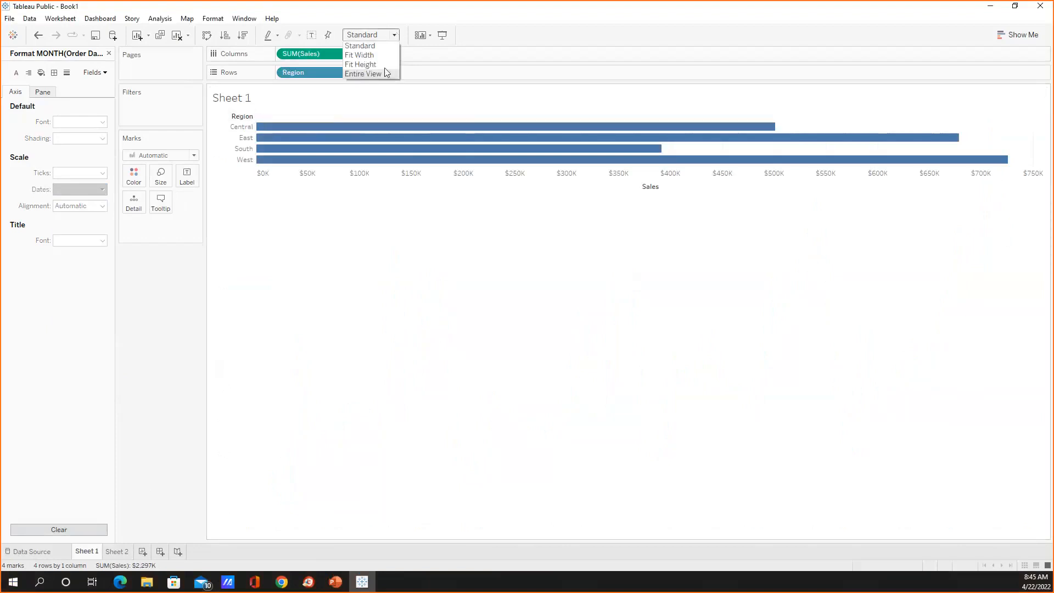
click(387, 52)
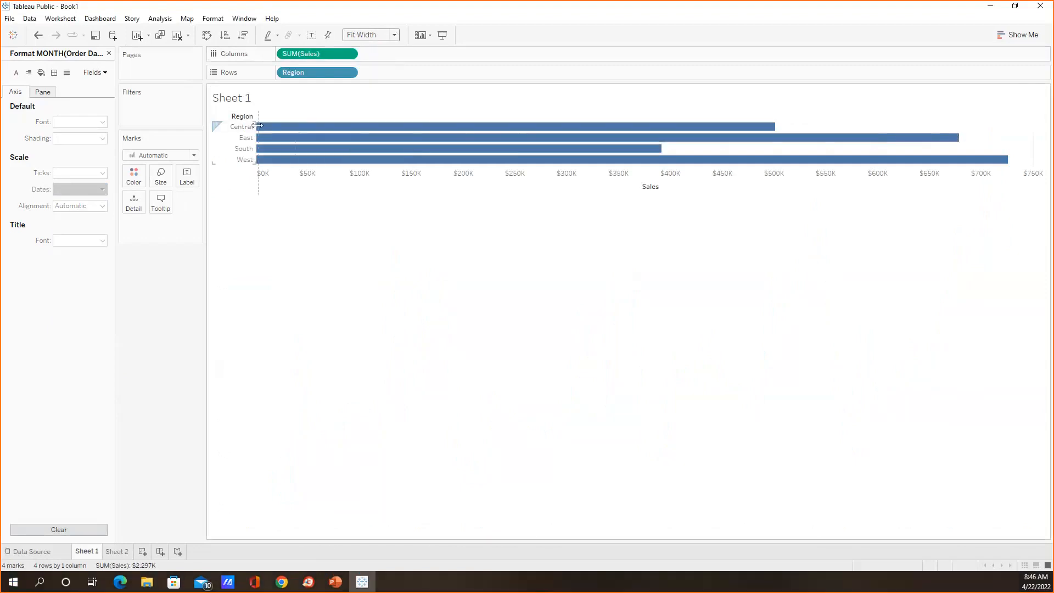
drag(257, 126, 295, 126)
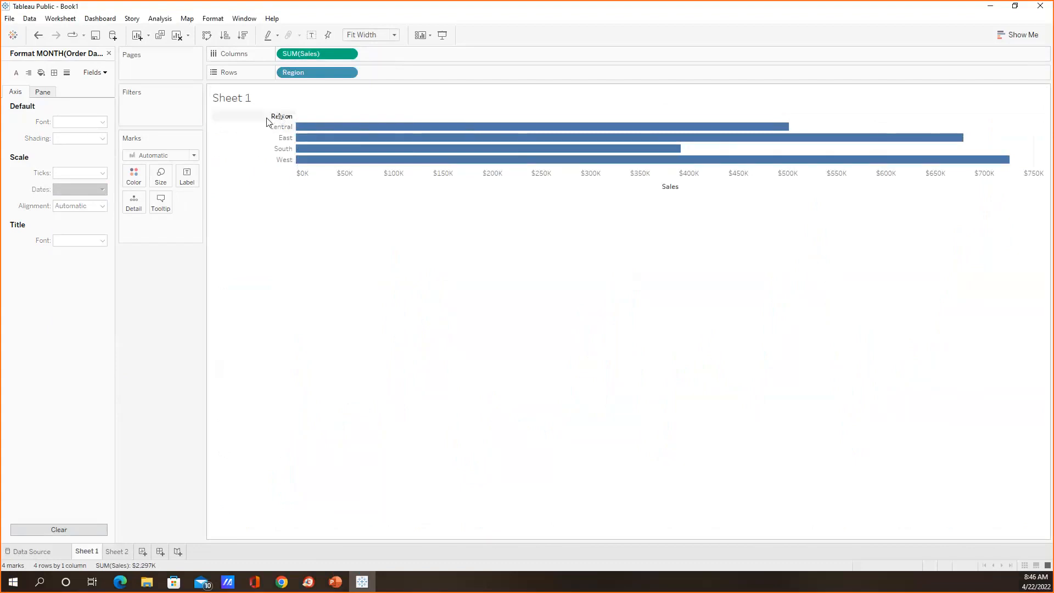
Step: Set Sheet 1's default pane alignment to horizontal Left
click(28, 73)
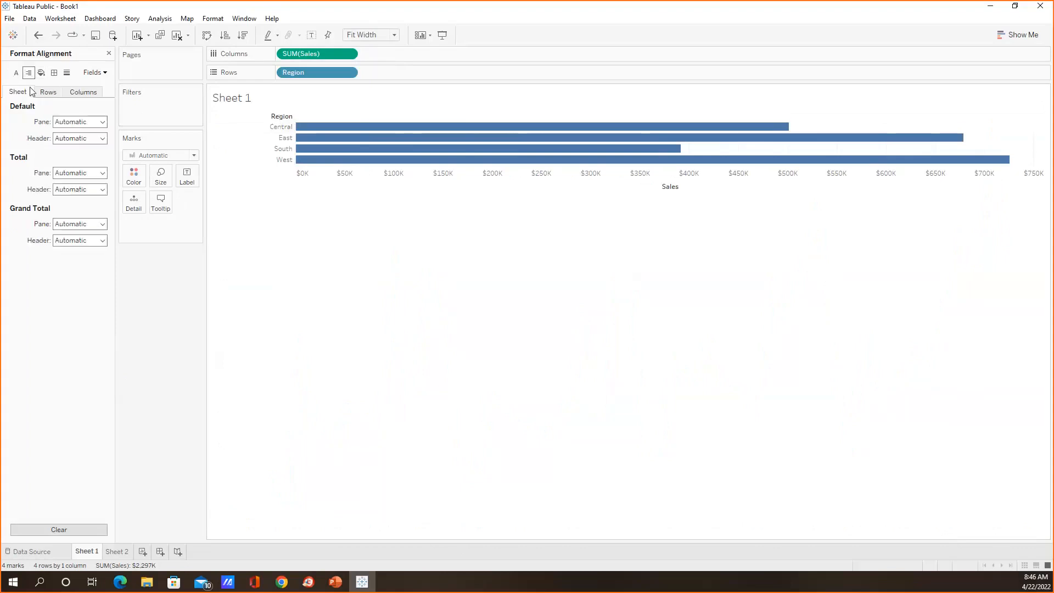
click(102, 122)
click(67, 167)
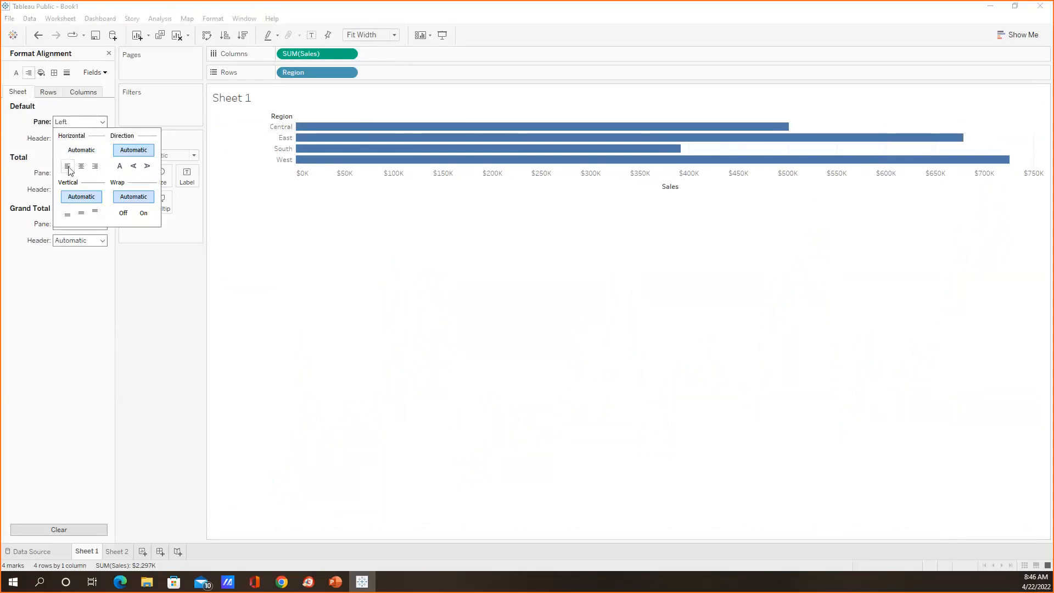
click(159, 370)
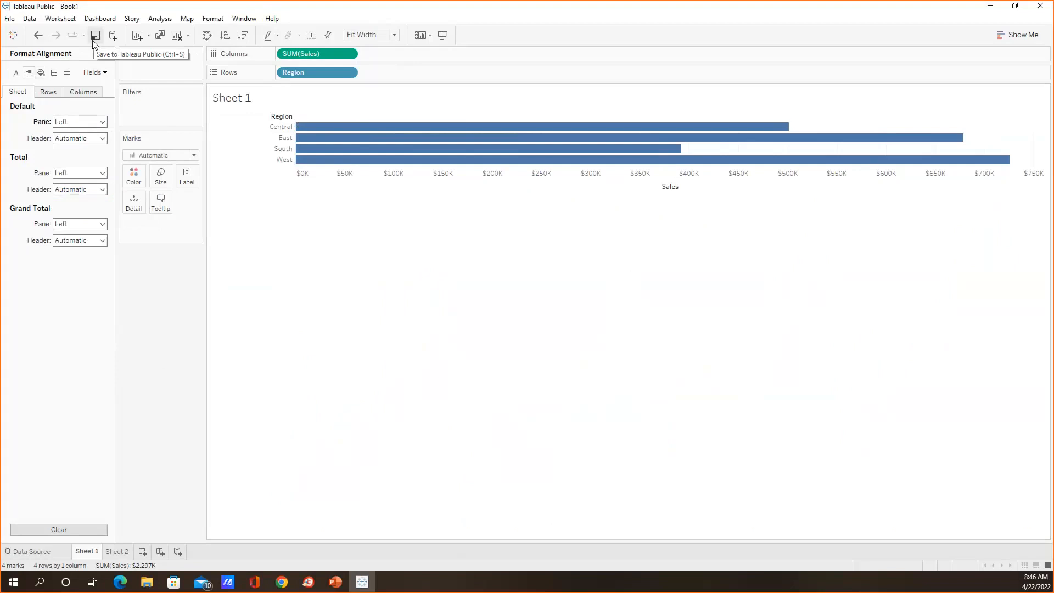
Step: Toggle the worksheet's sort controls and sort the Region bars in descending order by sum of Sales
click(61, 18)
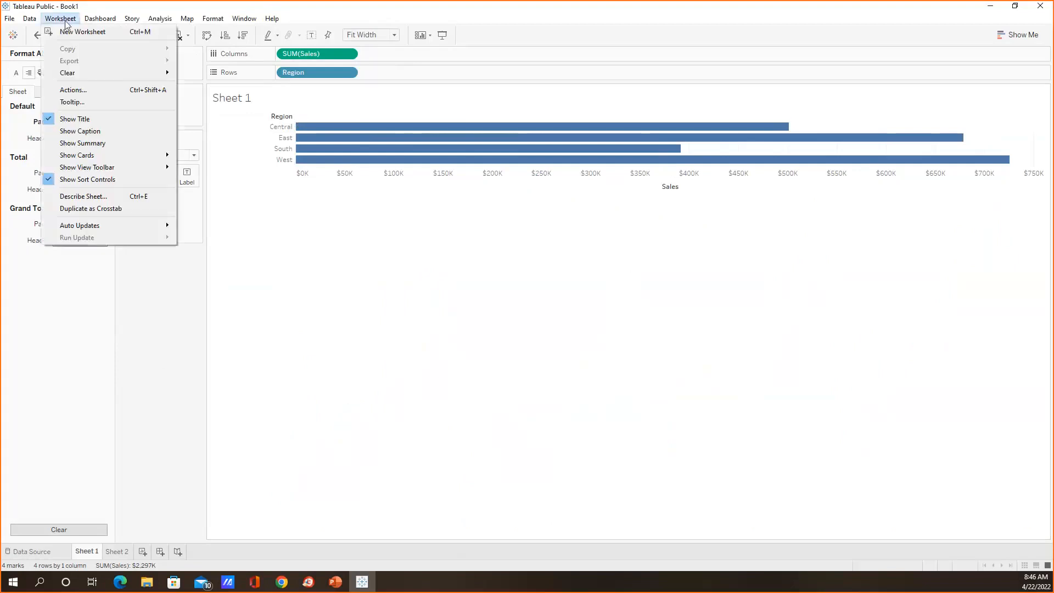
click(53, 180)
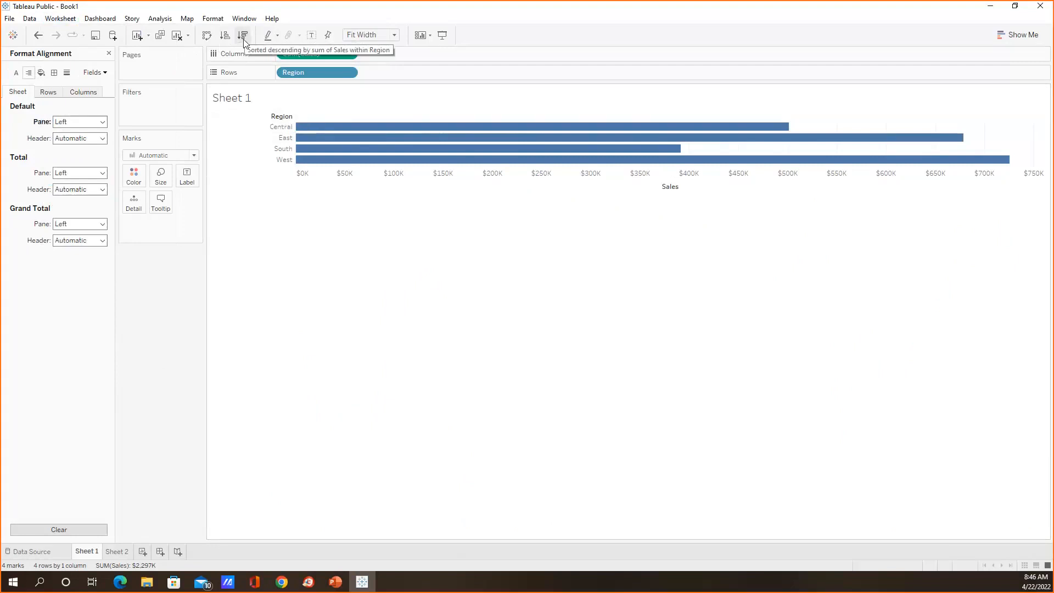
click(279, 128)
click(281, 128)
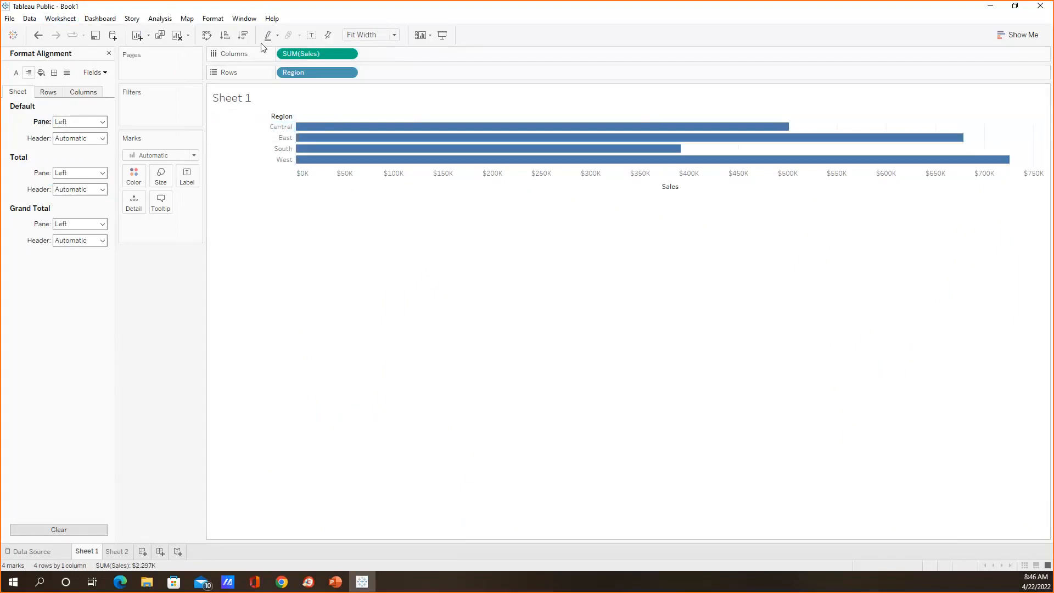
click(242, 35)
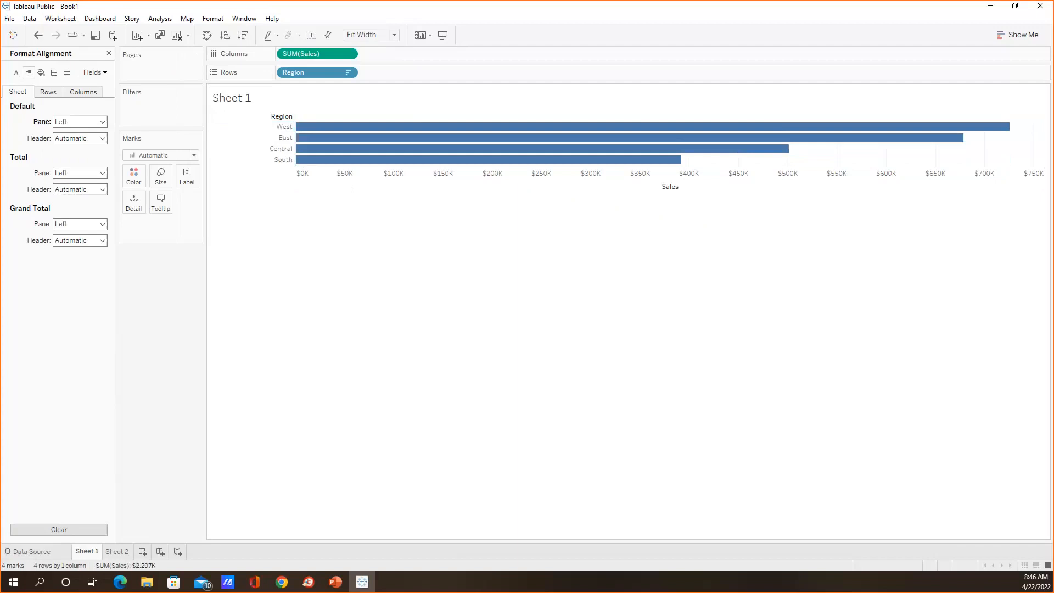
Step: Switch to File Explorer and open the Custom shapes folder to view its icon images
key(alt+Tab)
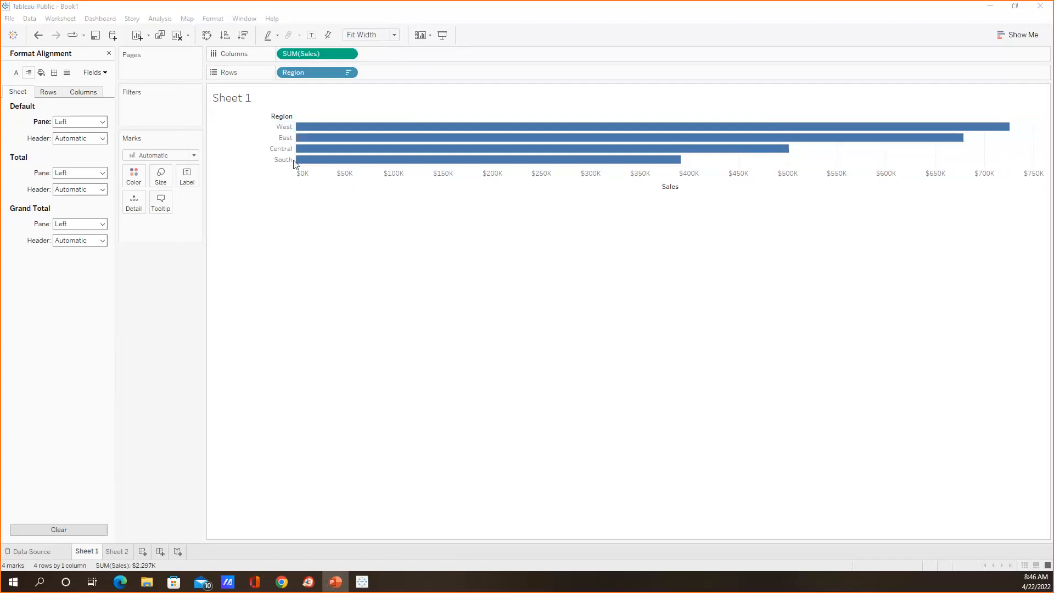
click(147, 583)
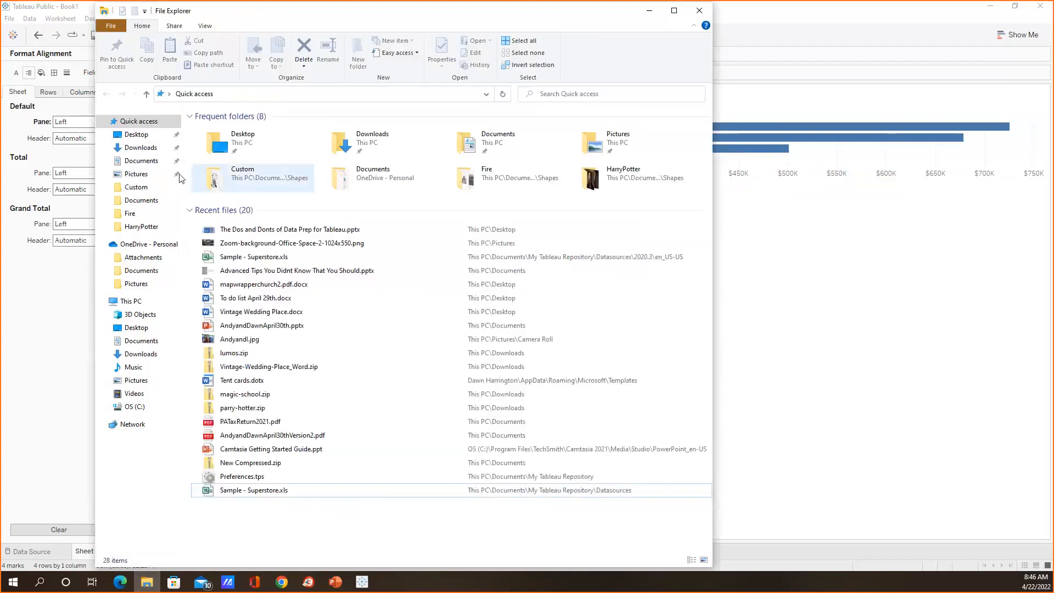
click(138, 190)
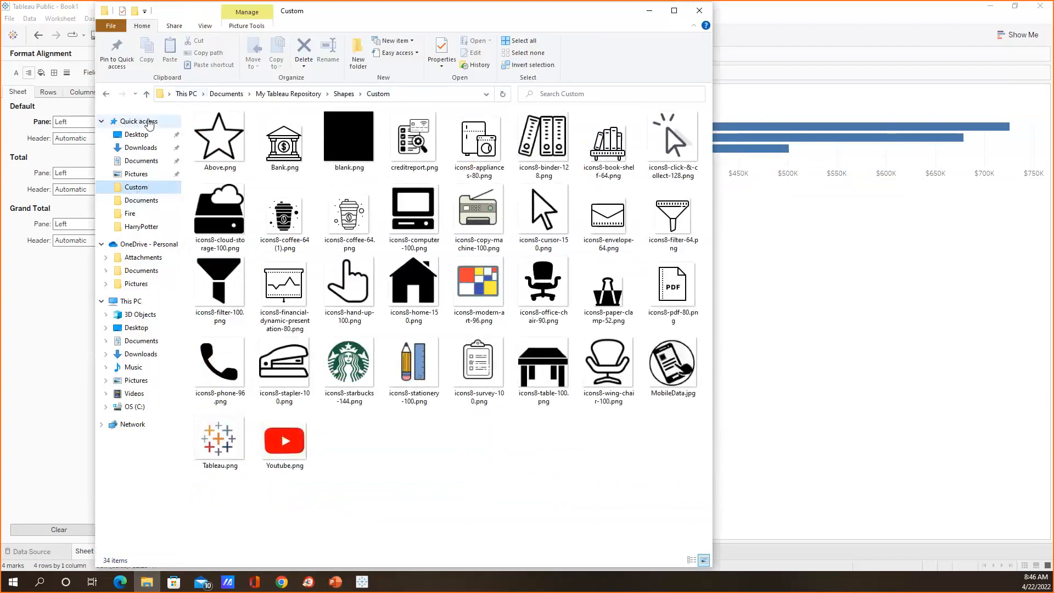
right_click(147, 120)
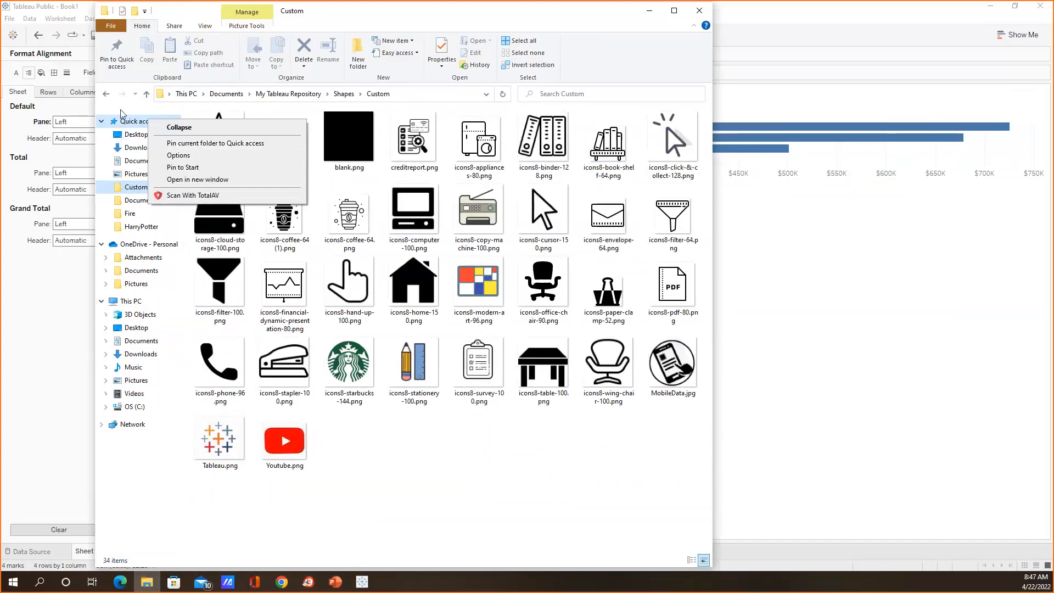
click(382, 453)
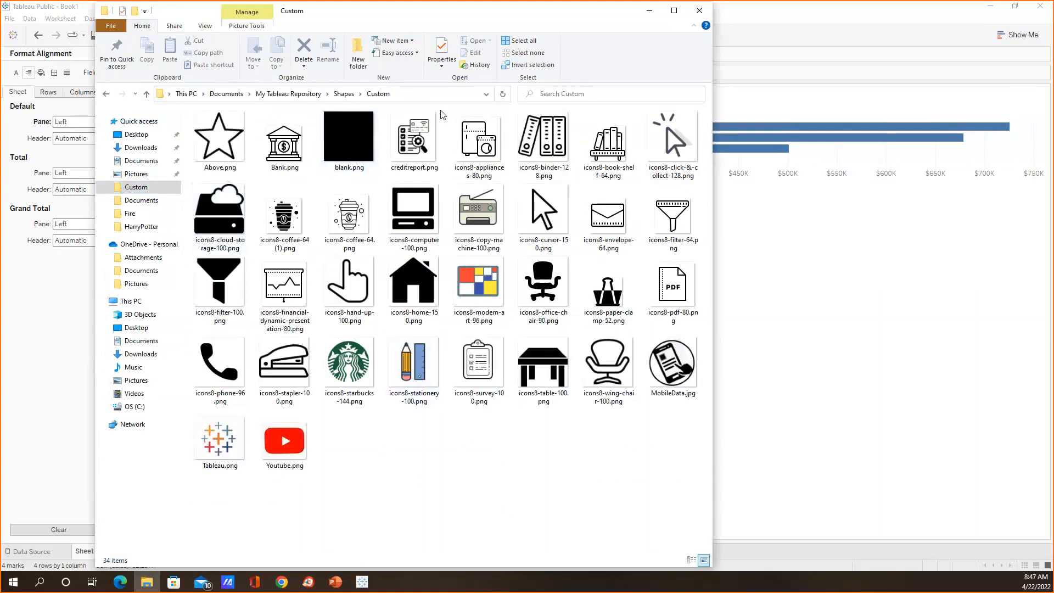
Step: Go up to the Shapes folder in My Tableau Repository and look at the options for creating a new item there
click(345, 94)
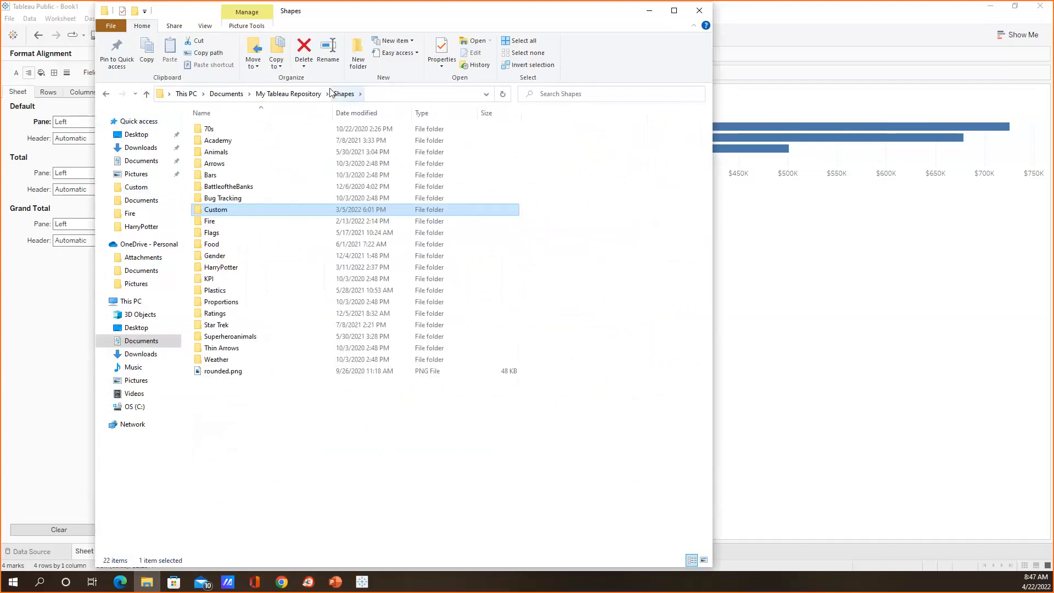
right_click(321, 421)
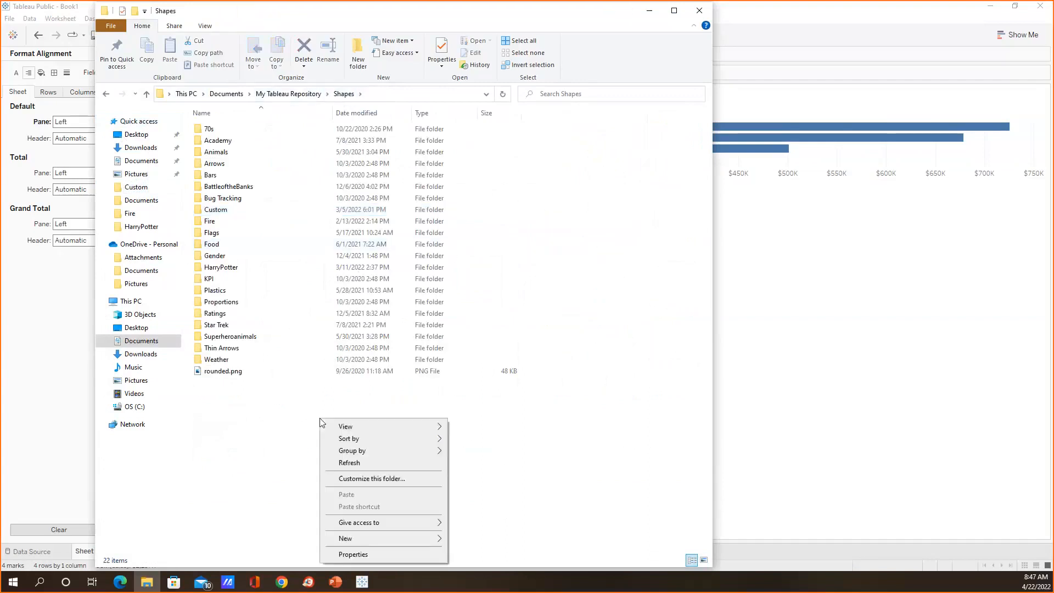
mouse_move(362, 541)
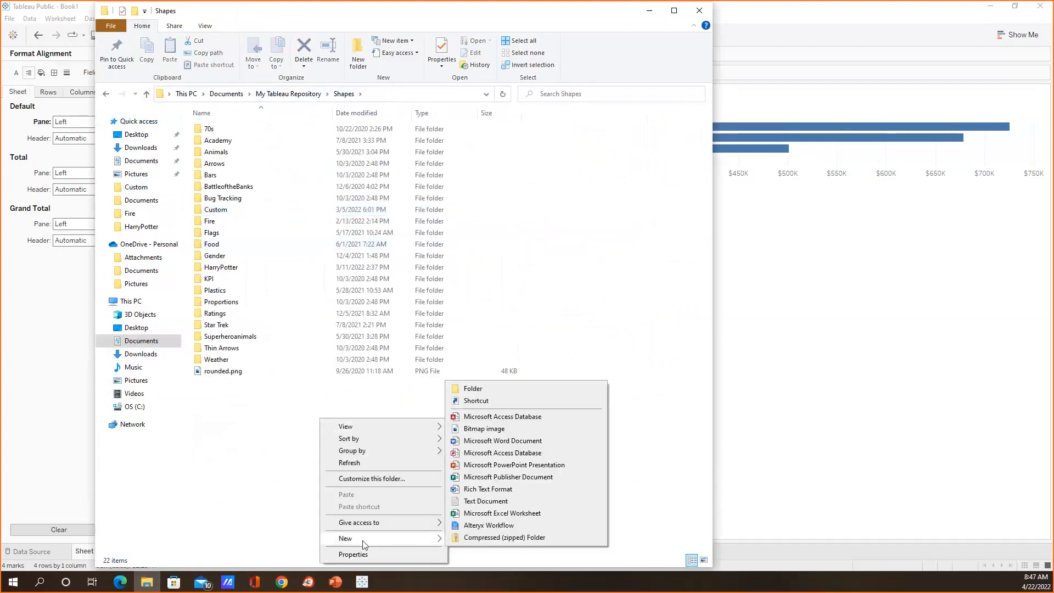
click(263, 443)
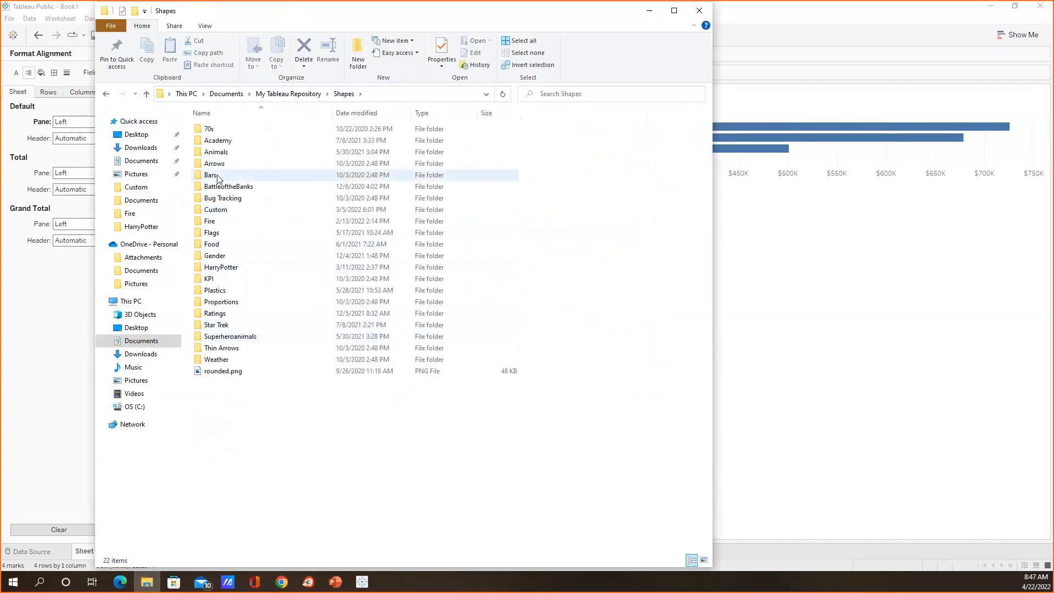
click(760, 311)
Step: Switch to Chrome, maximize the window and examine the custom shapes in the Sample Alteryx Training Template viz
click(280, 584)
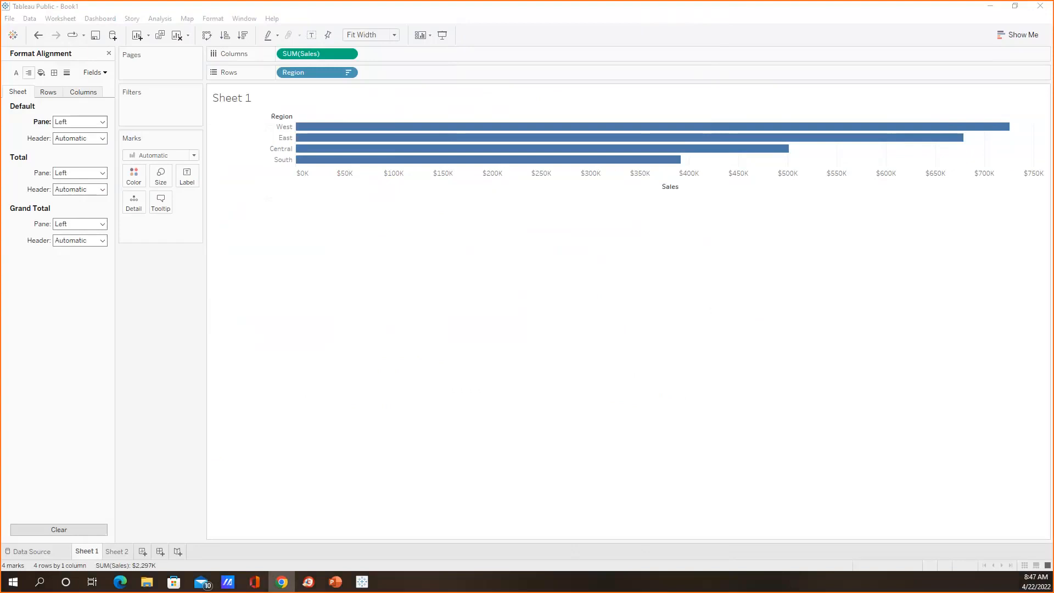
right_click(28, 312)
key(Escape)
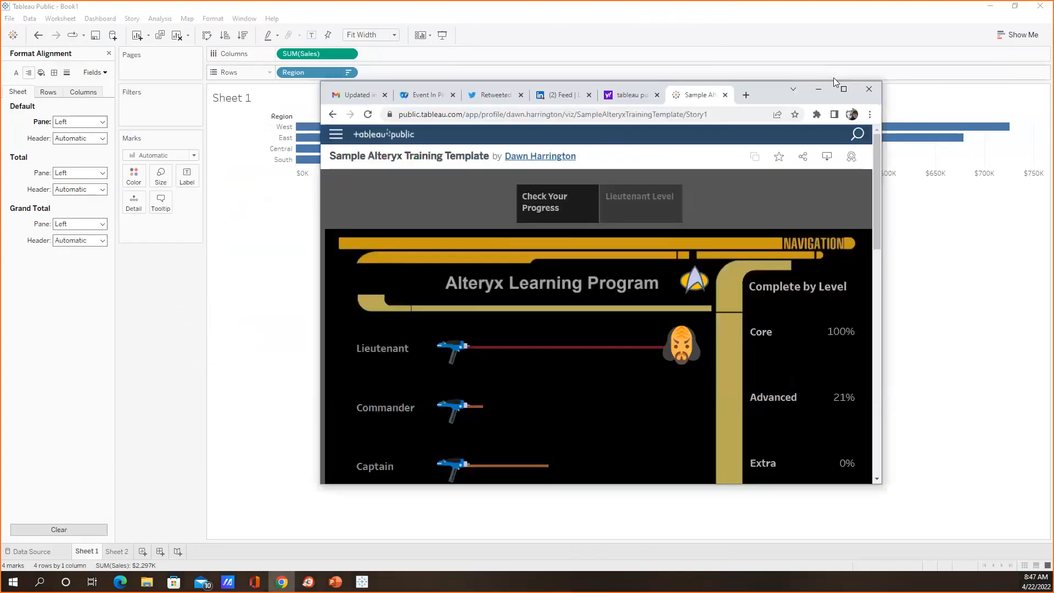
click(844, 88)
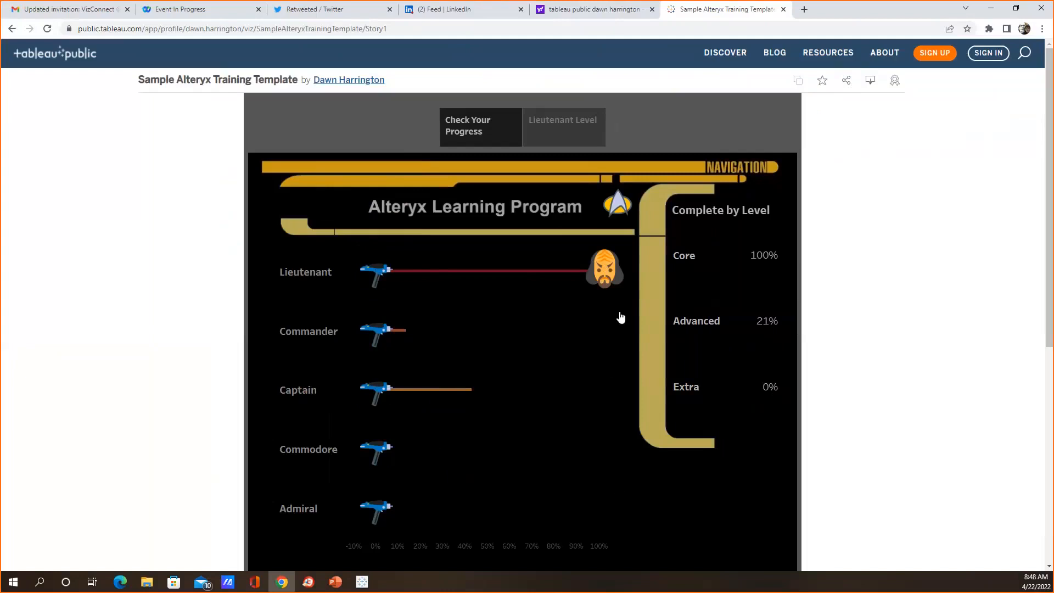
mouse_move(500, 274)
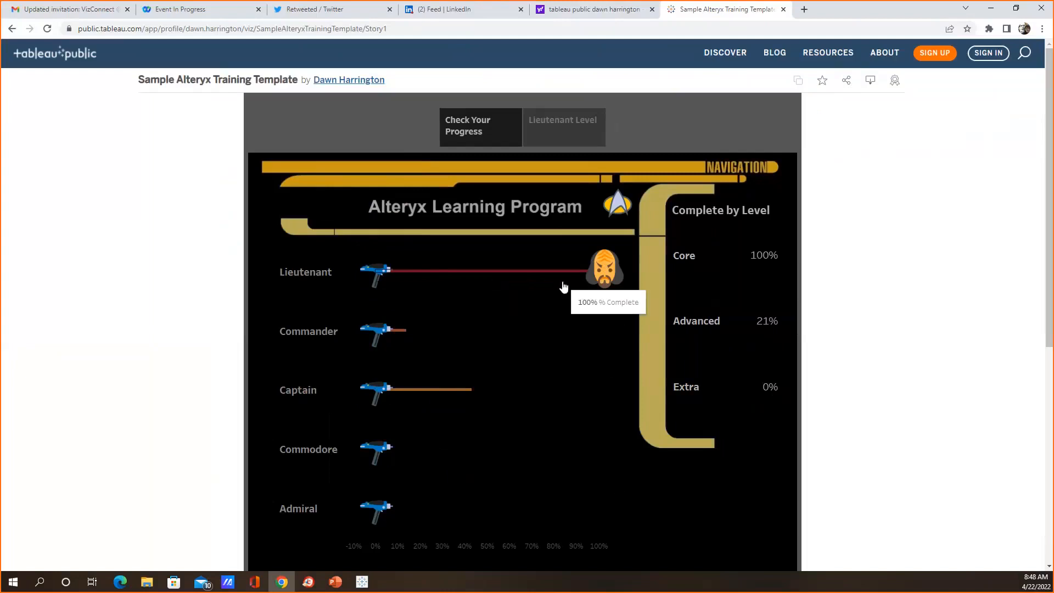
mouse_move(606, 278)
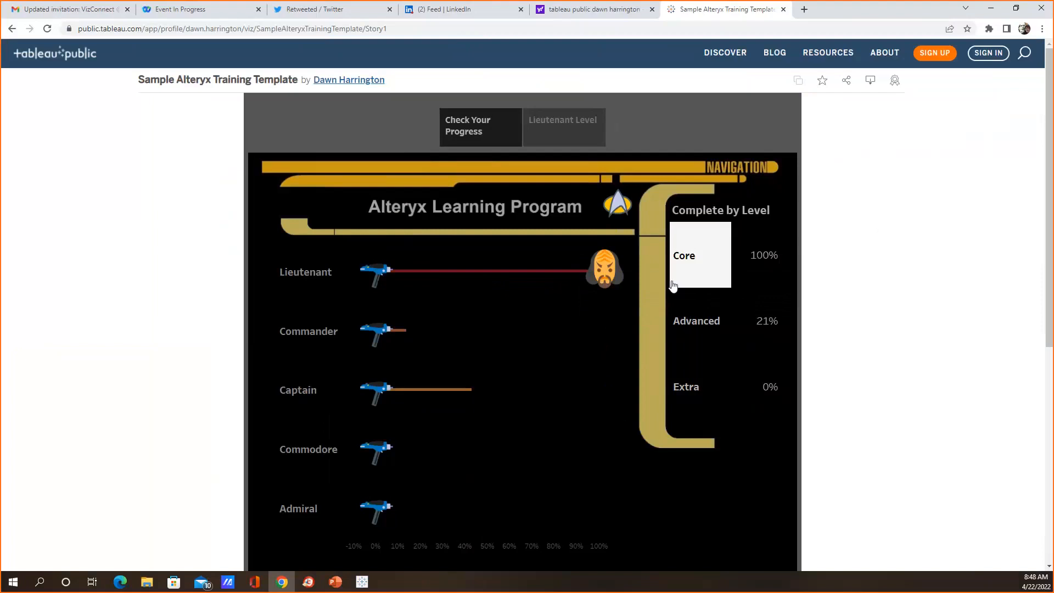
Step: Return to the viz page in Chrome, open its author's Tableau Public profile and browse the gallery of published vizzes
click(362, 584)
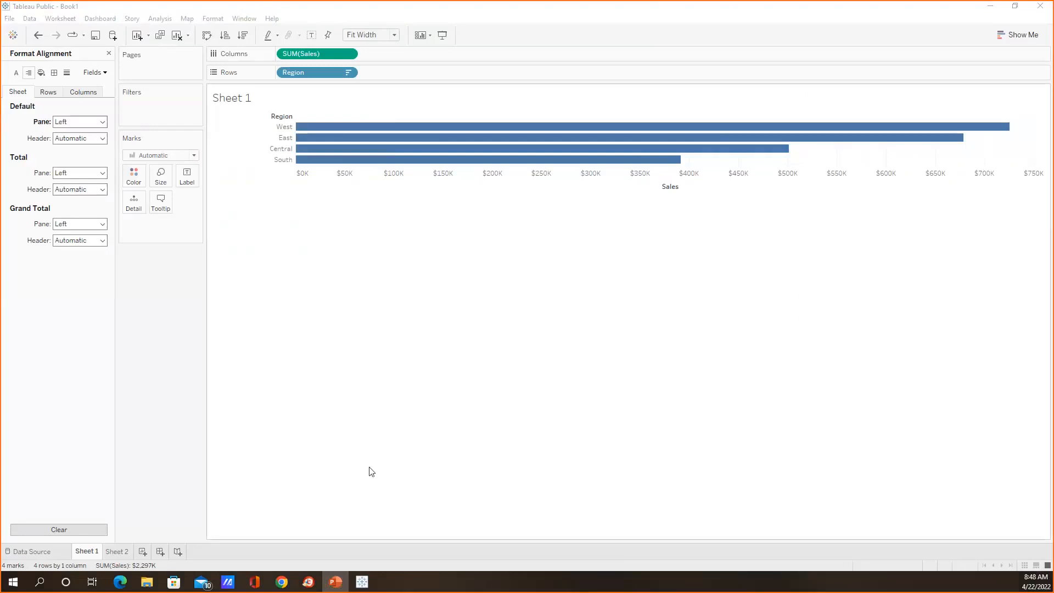
click(292, 583)
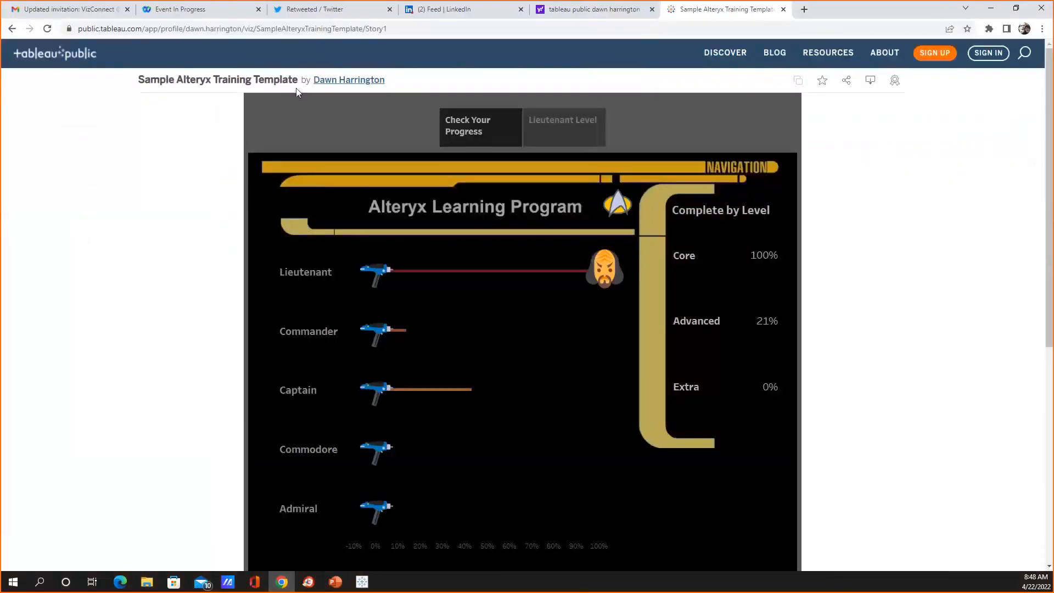
click(362, 81)
scroll(611, 217, down, 3)
scroll(900, 239, down, 1)
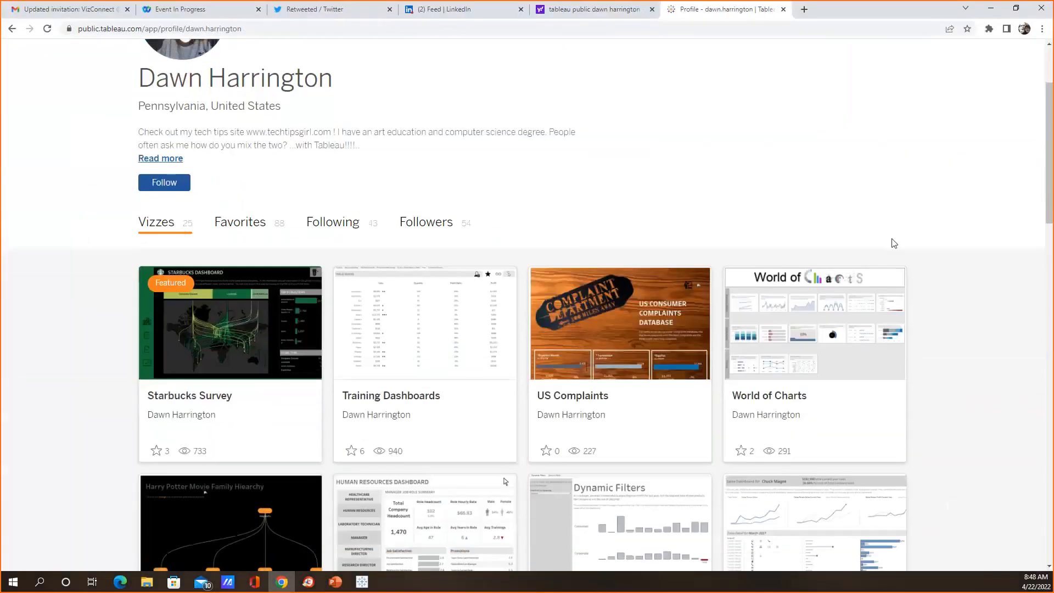
scroll(893, 243, down, 6)
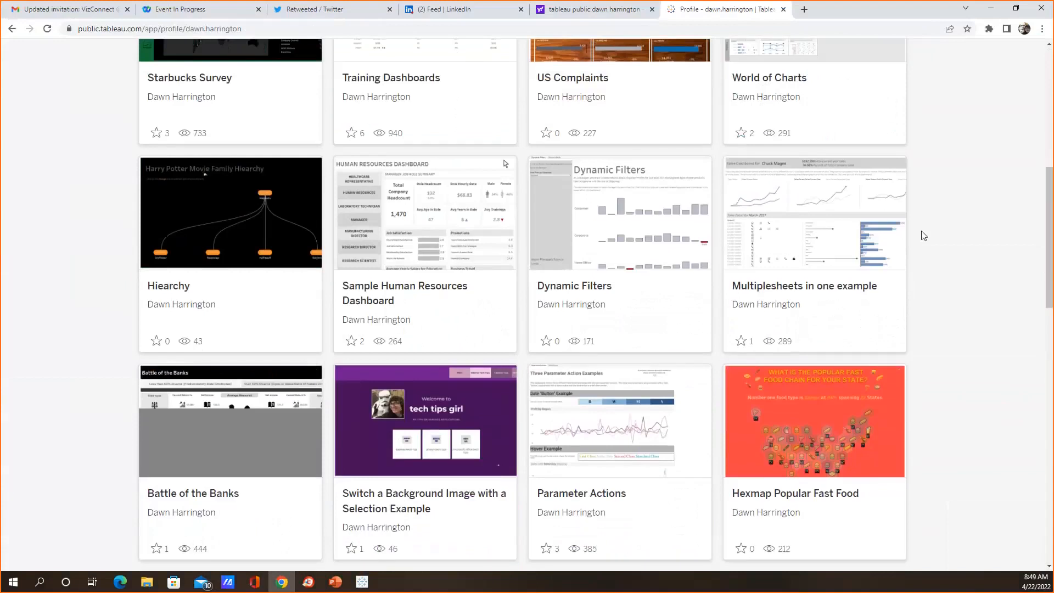
scroll(924, 236, down, 3)
scroll(923, 236, down, 3)
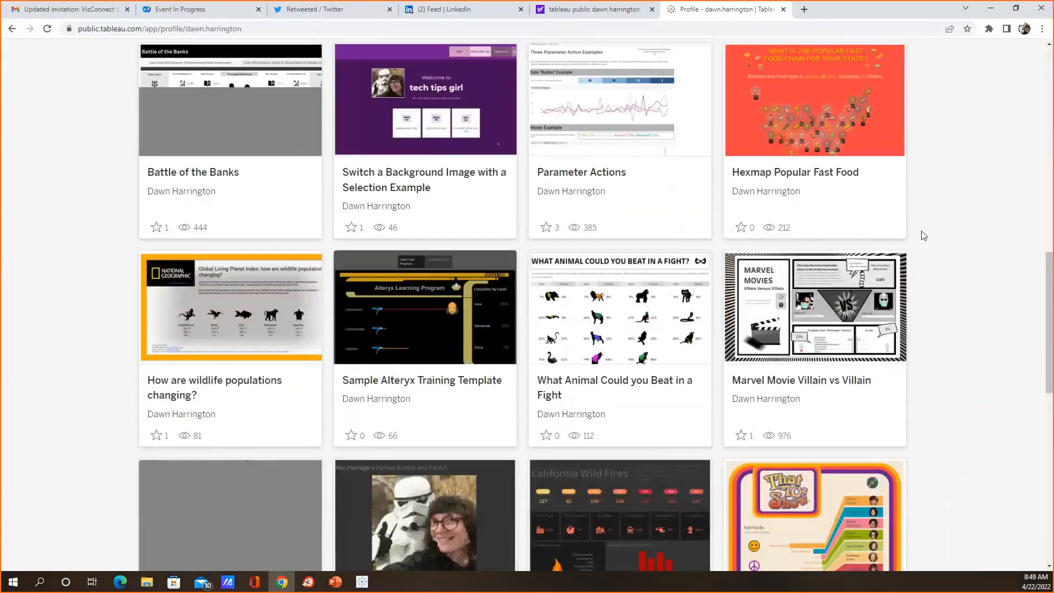
scroll(923, 236, down, 6)
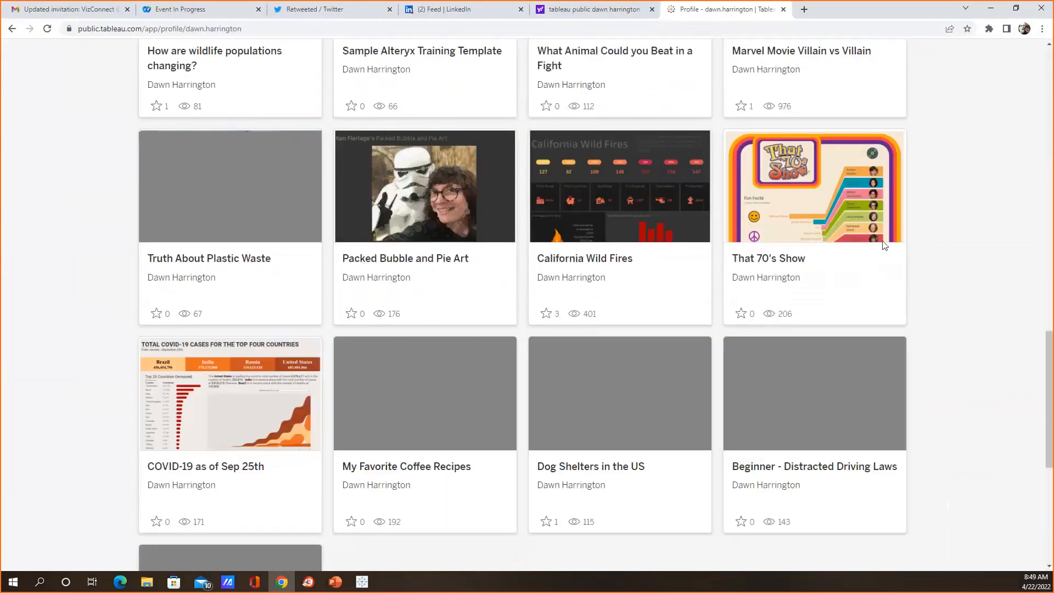
drag(1050, 359, 1049, 124)
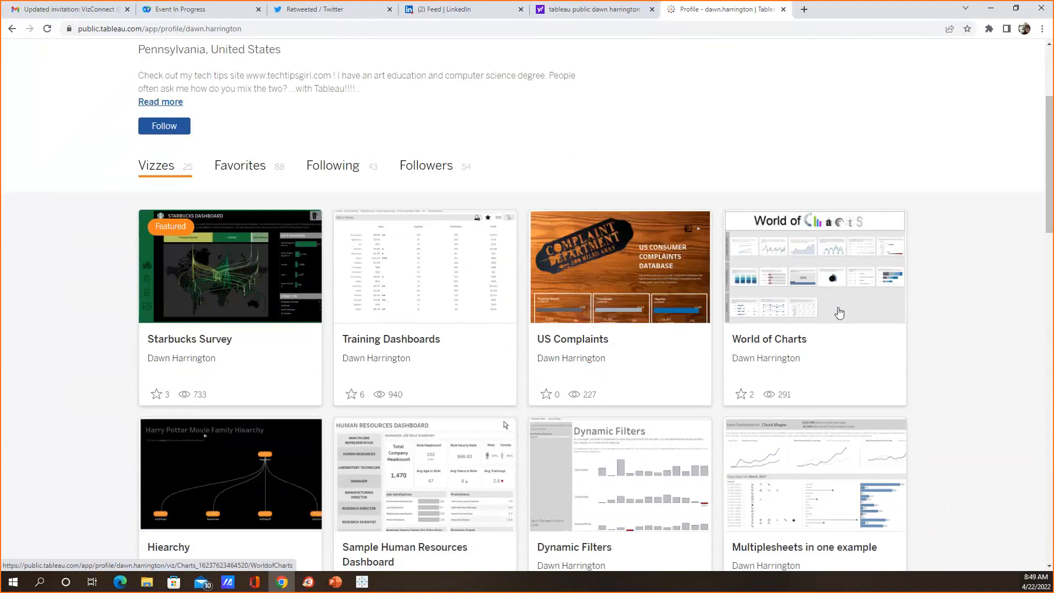
scroll(850, 309, down, 5)
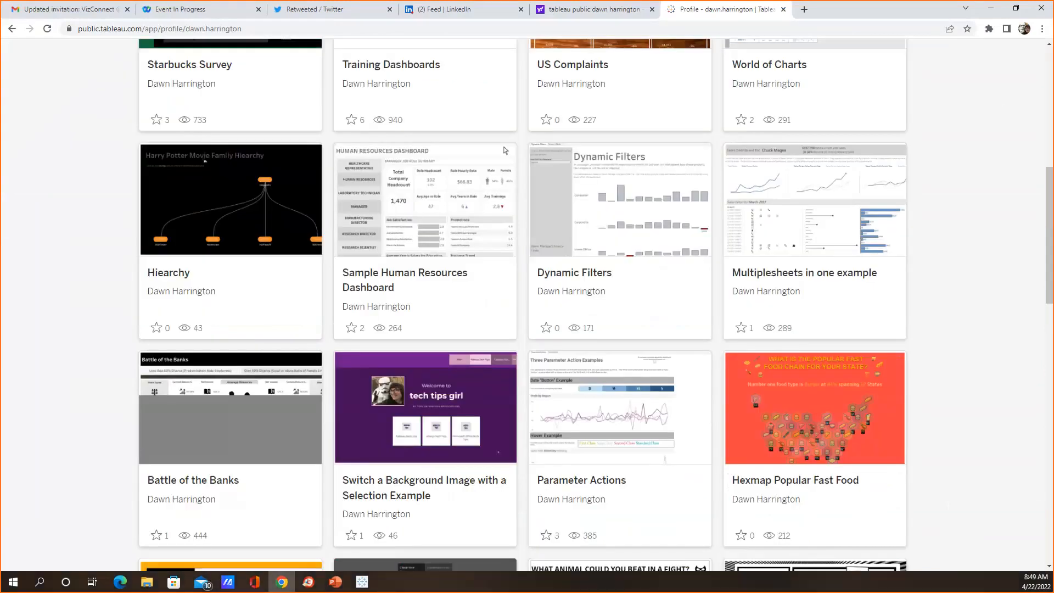
key(alt+Tab)
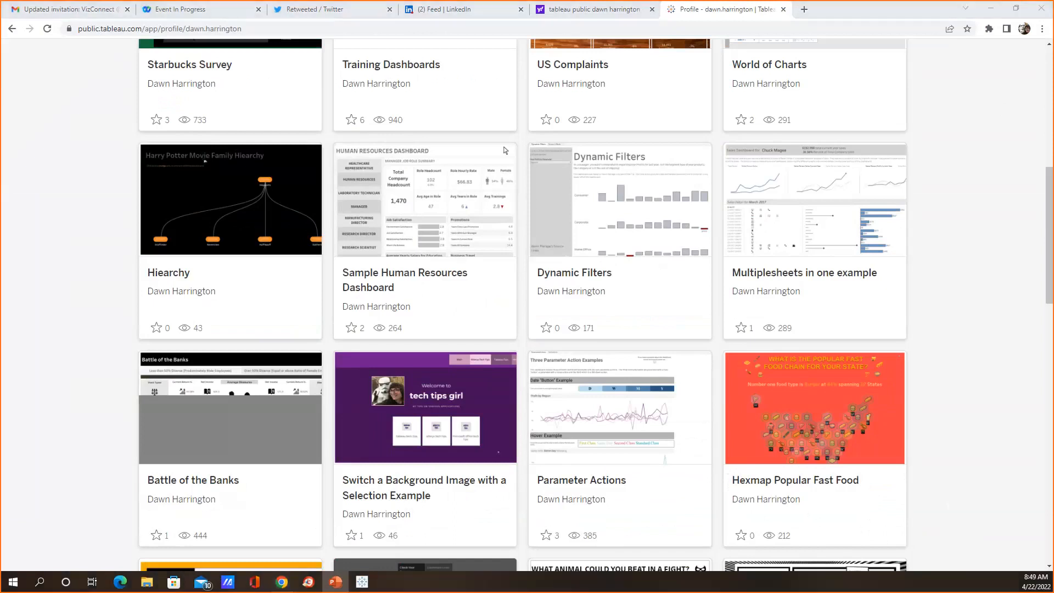
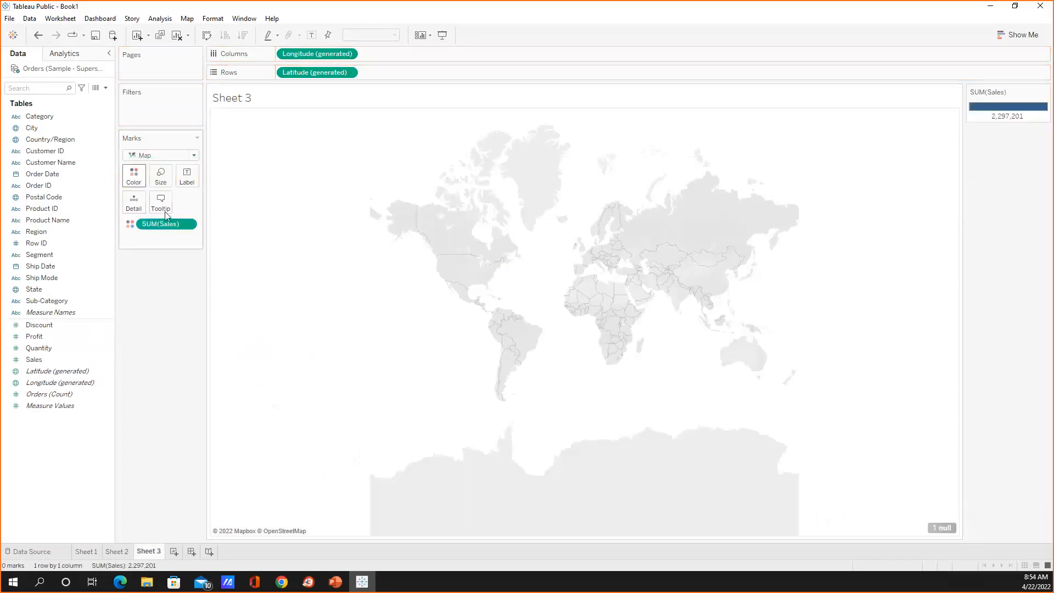
Step: Add State to the detail of the Sheet 3 map and color the states by Profit instead of Sales
drag(33, 289, 138, 202)
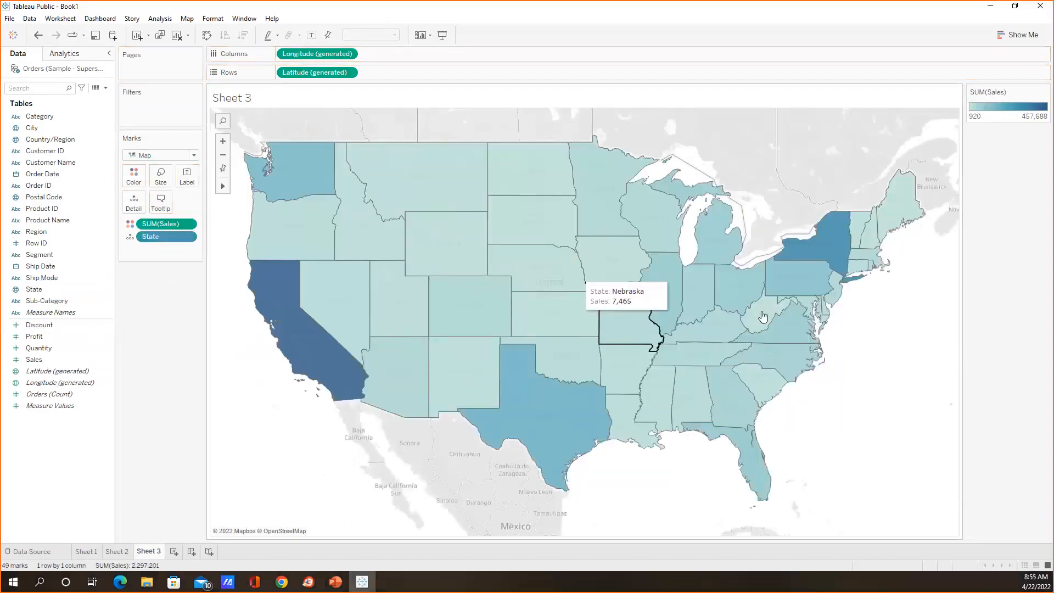
drag(34, 336, 155, 228)
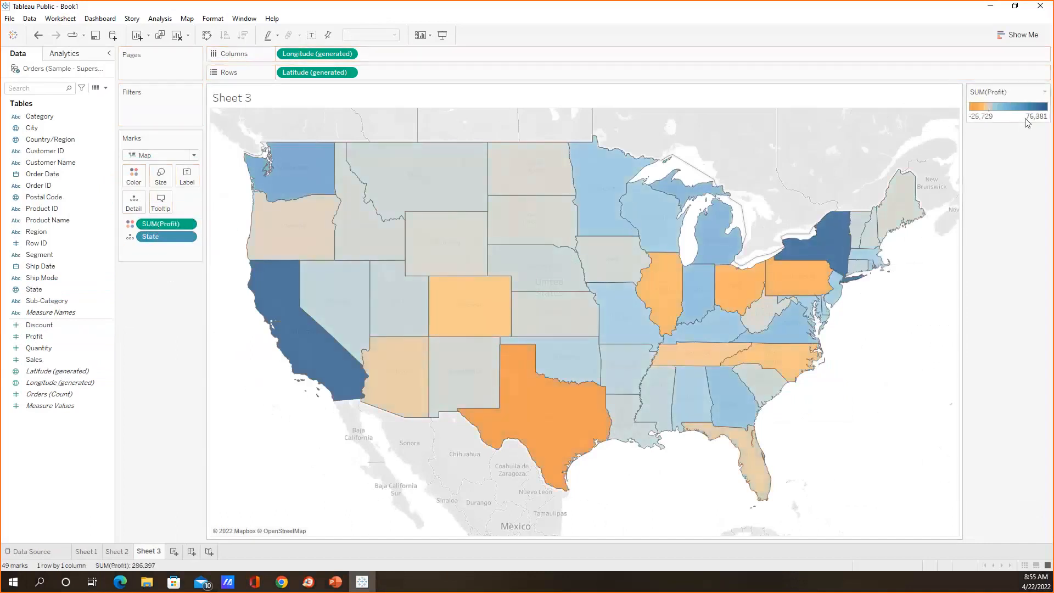
mouse_move(251, 266)
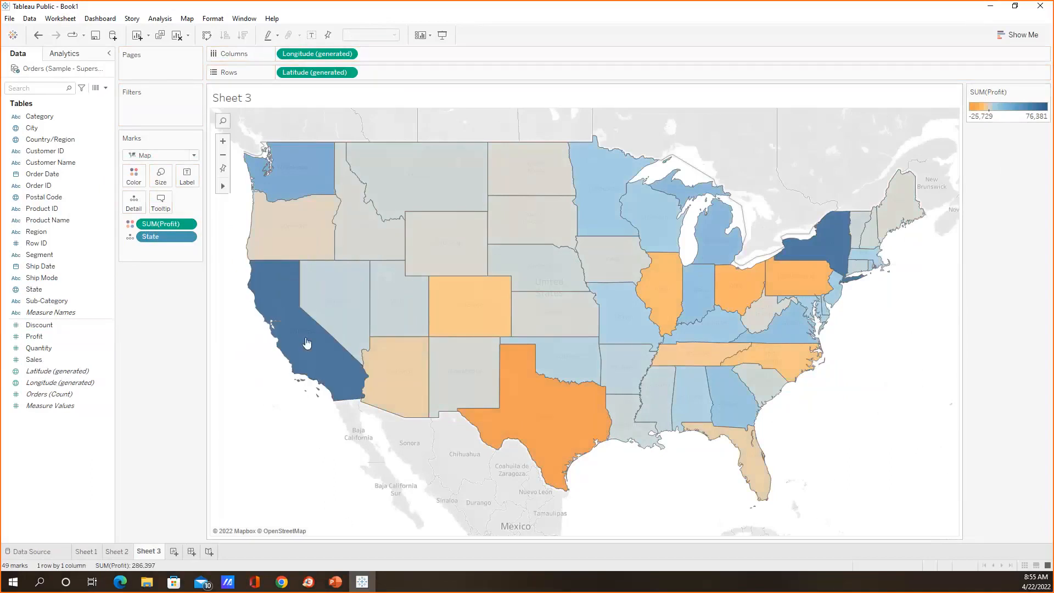
Step: Edit the Profit colors to use a stepped color scale with 2 steps
click(134, 181)
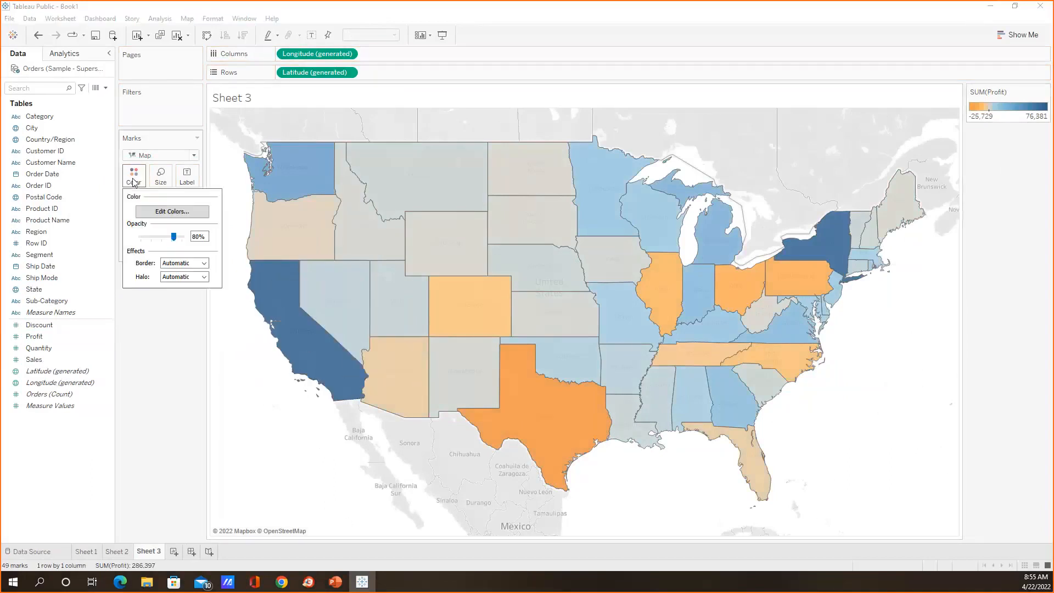
click(177, 211)
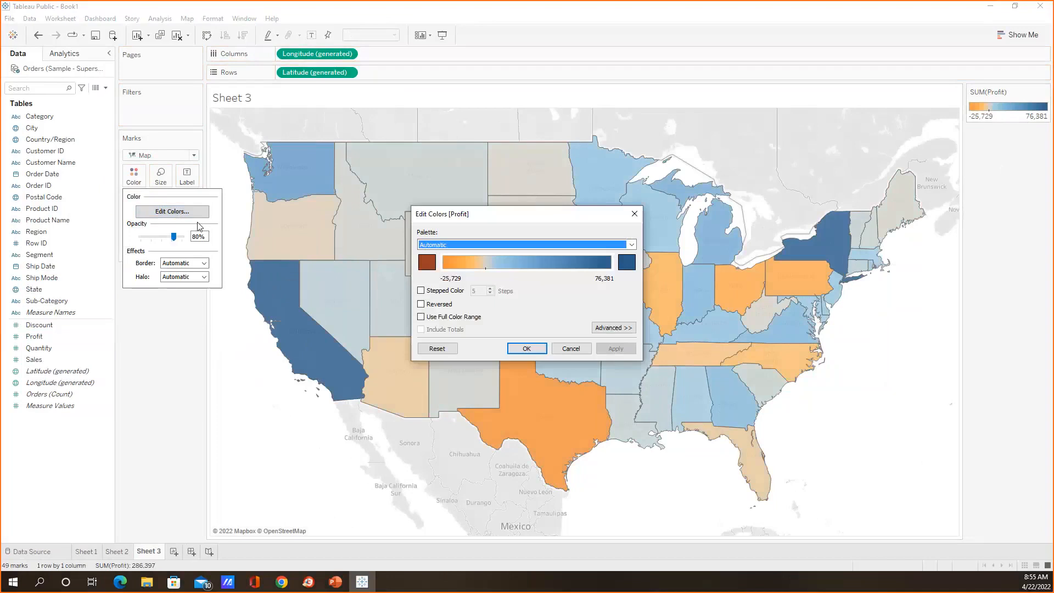
click(421, 291)
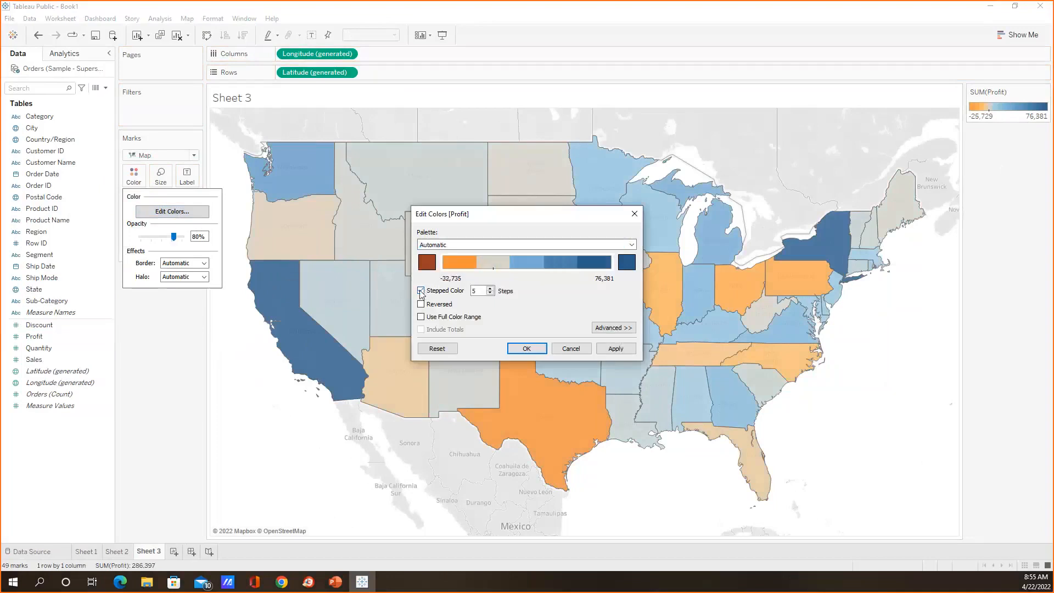
click(490, 293)
click(490, 293)
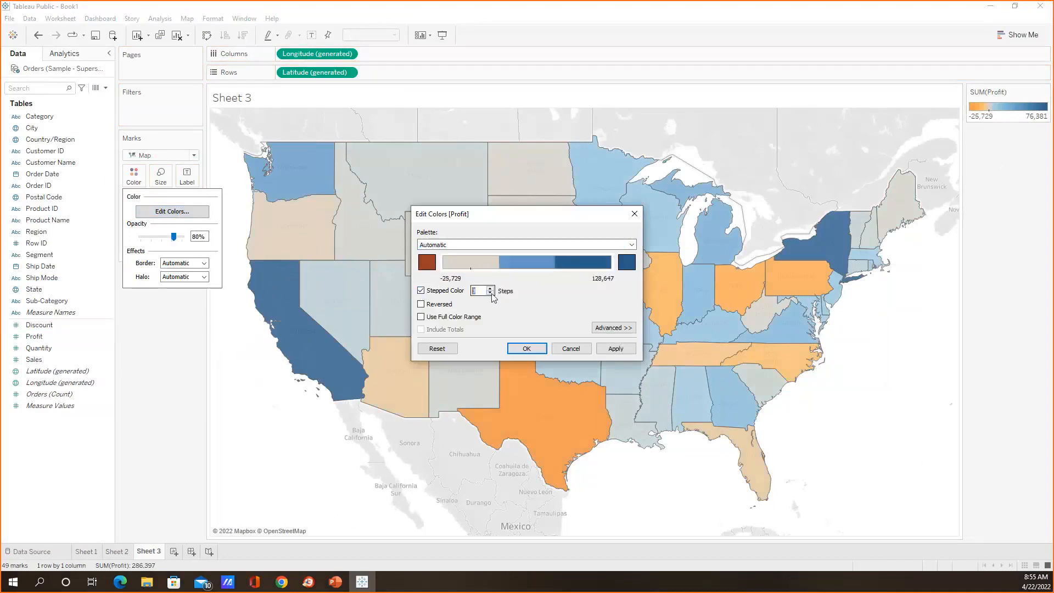
click(490, 293)
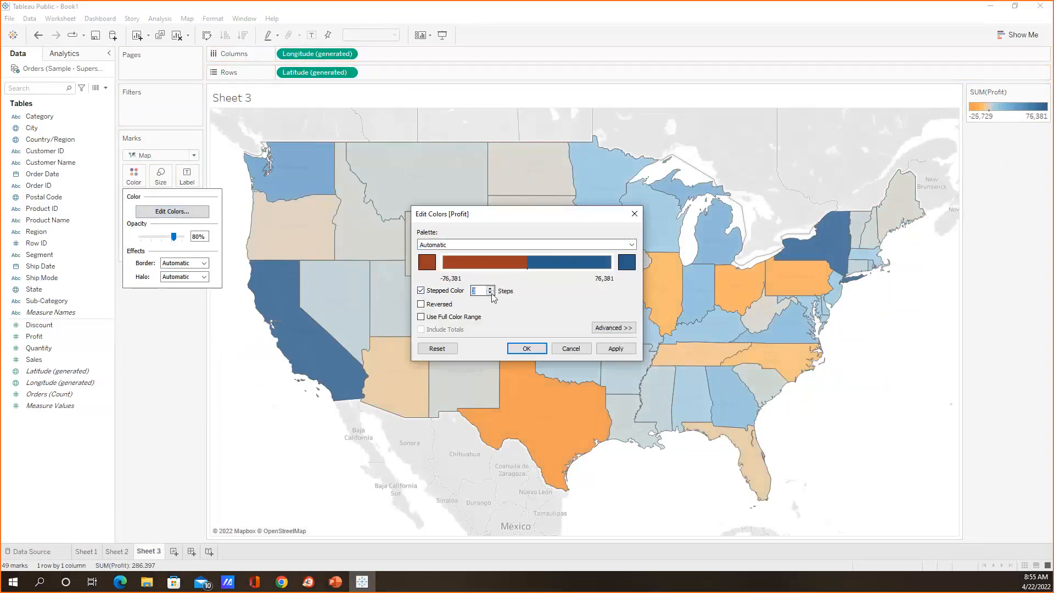
Step: Set the high end of the Profit palette to gray #b4b6b9 and apply the colors to the map
click(628, 261)
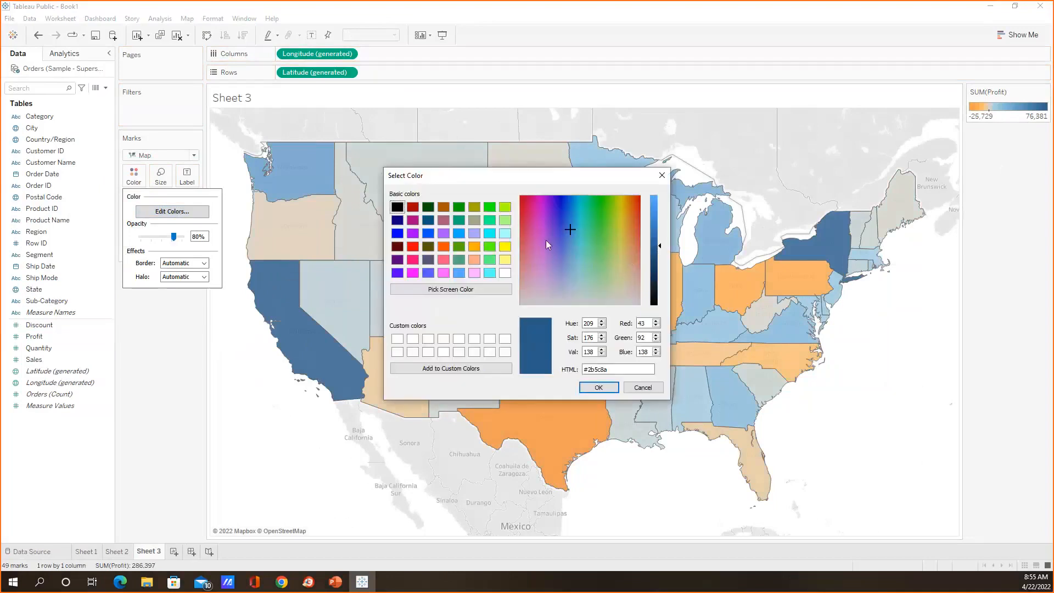
drag(571, 229, 569, 306)
click(653, 226)
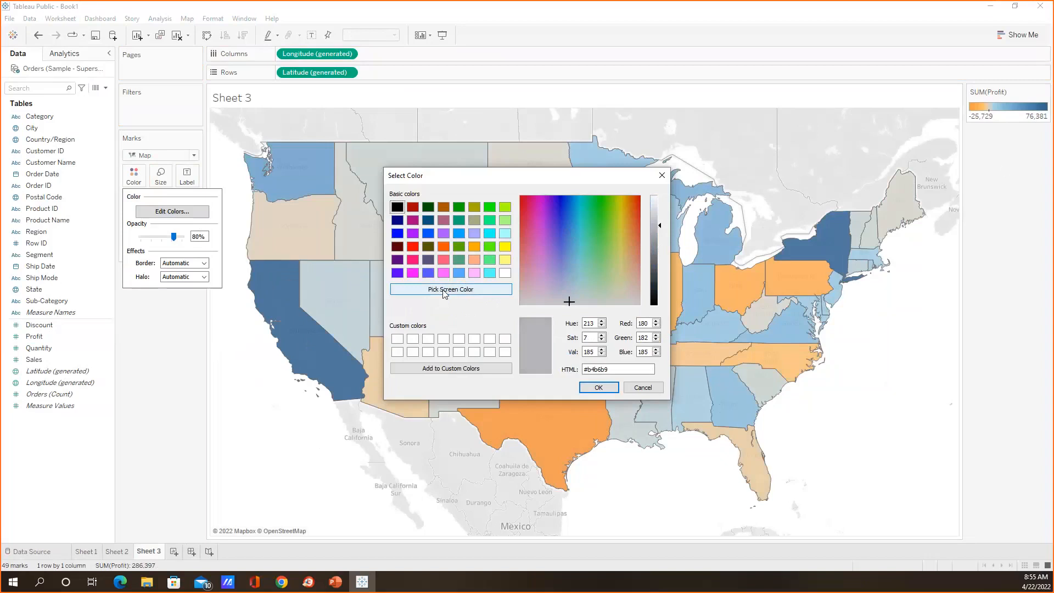
drag(616, 371, 561, 370)
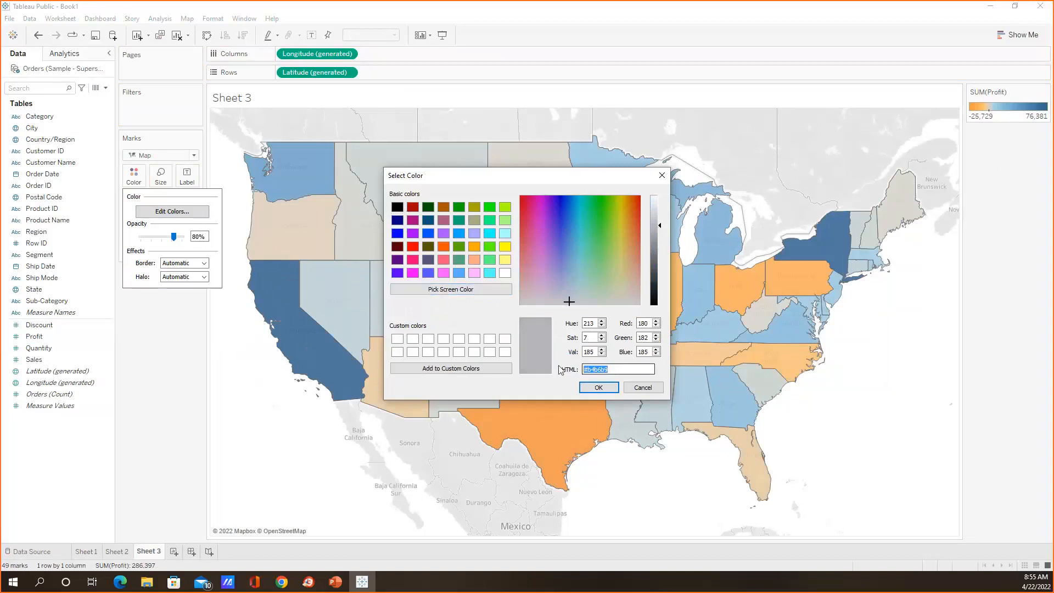
click(648, 322)
key(Tab)
key(Tab)
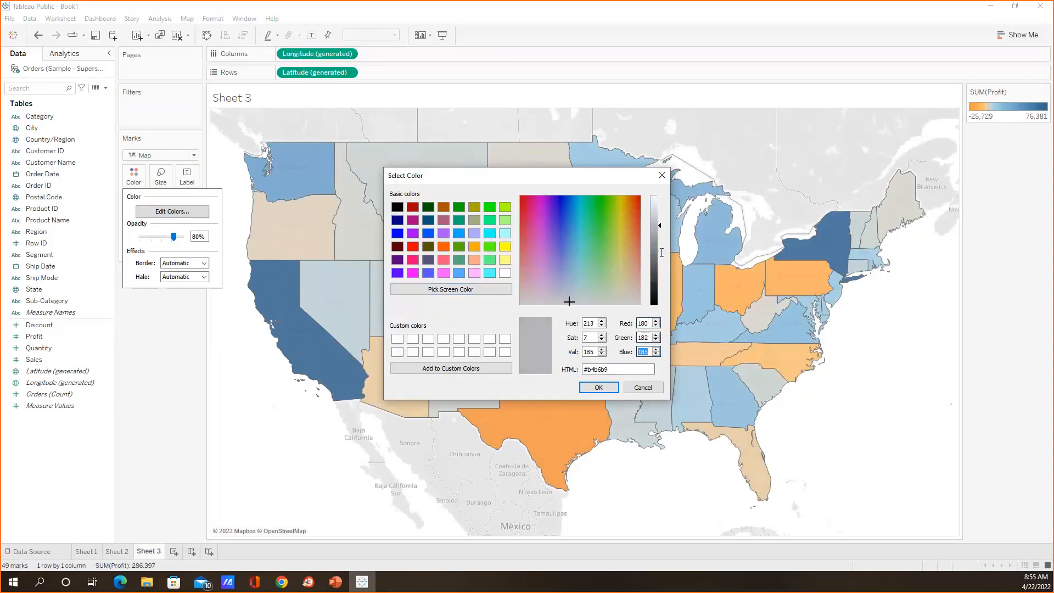
click(597, 387)
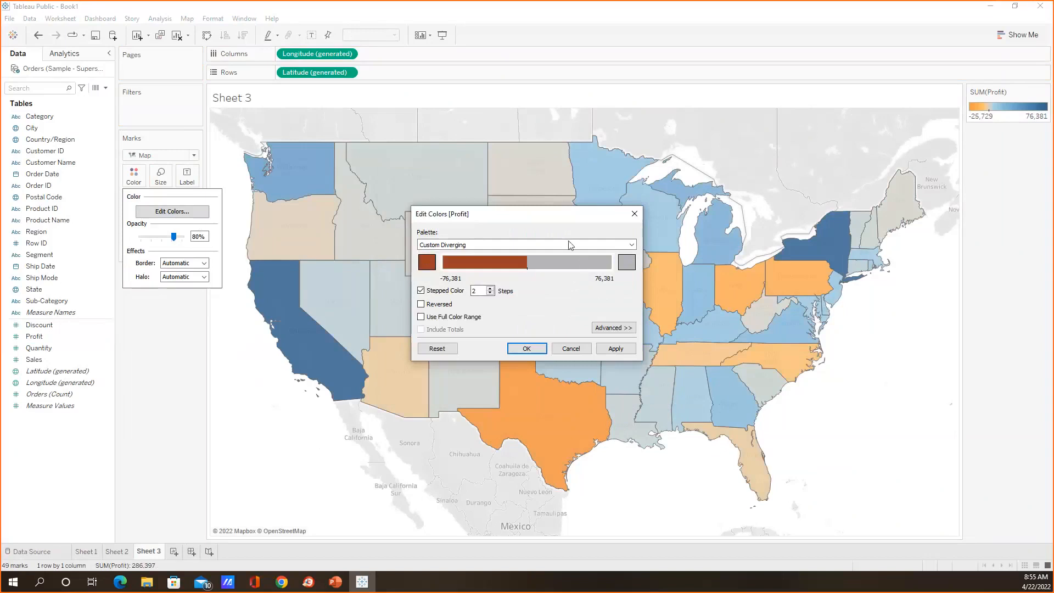
click(531, 348)
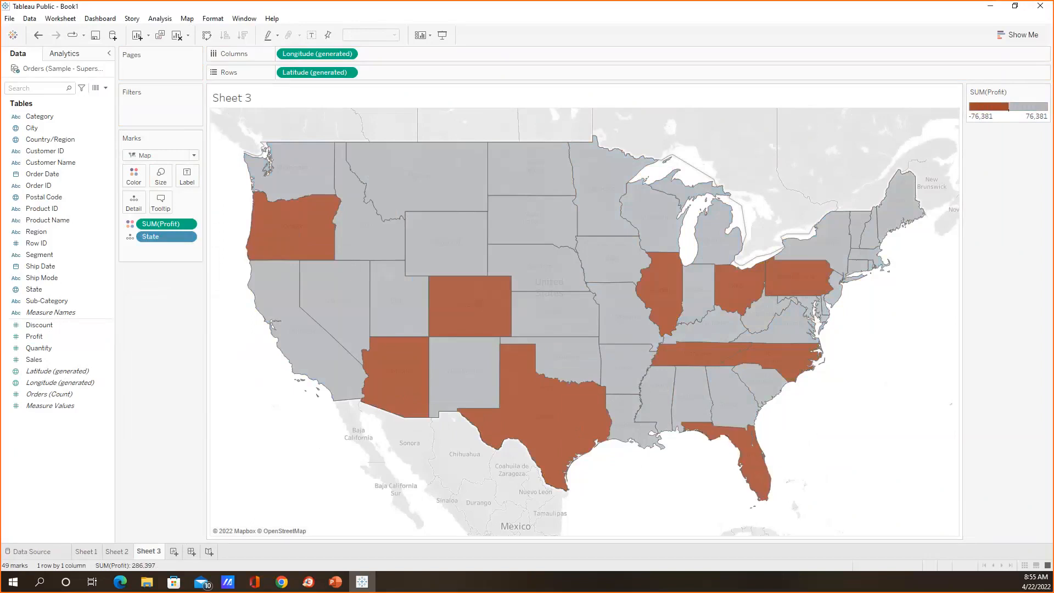
Step: Switch to PowerPoint to review the slide on creating a custom color palette, and minimize the presentation window
click(336, 581)
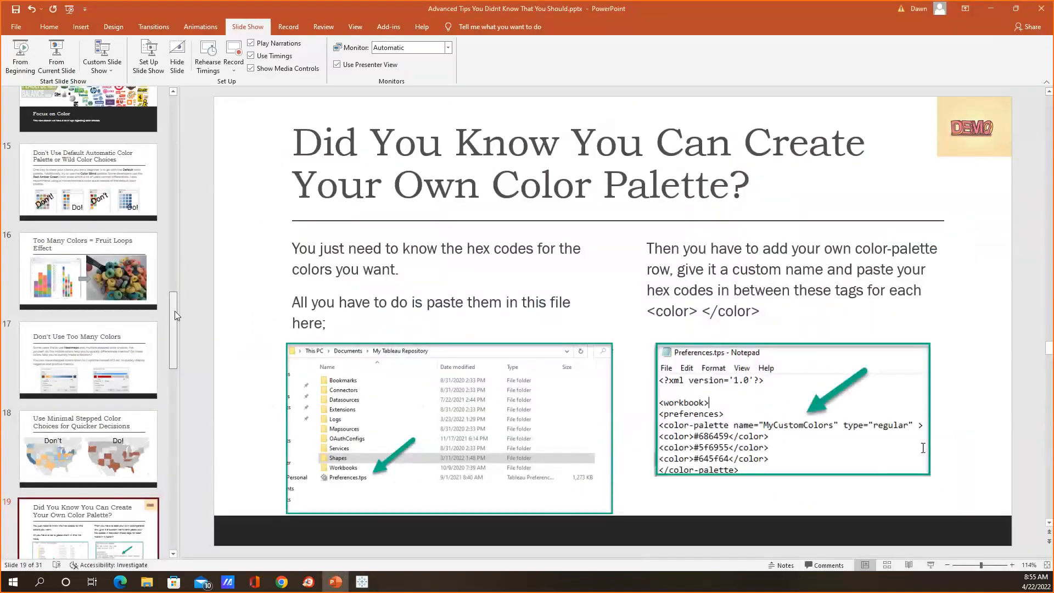
scroll(174, 310, down, 4)
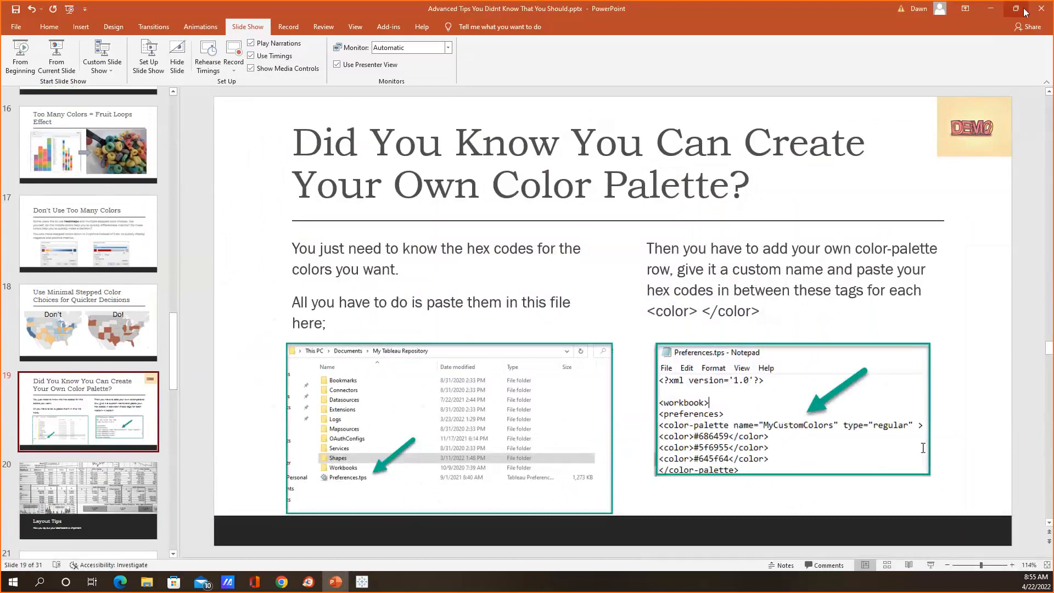
click(990, 8)
Step: Switch to File Explorer, go to the My Tableau Repository folder and open Preferences.tps in Notepad
click(147, 582)
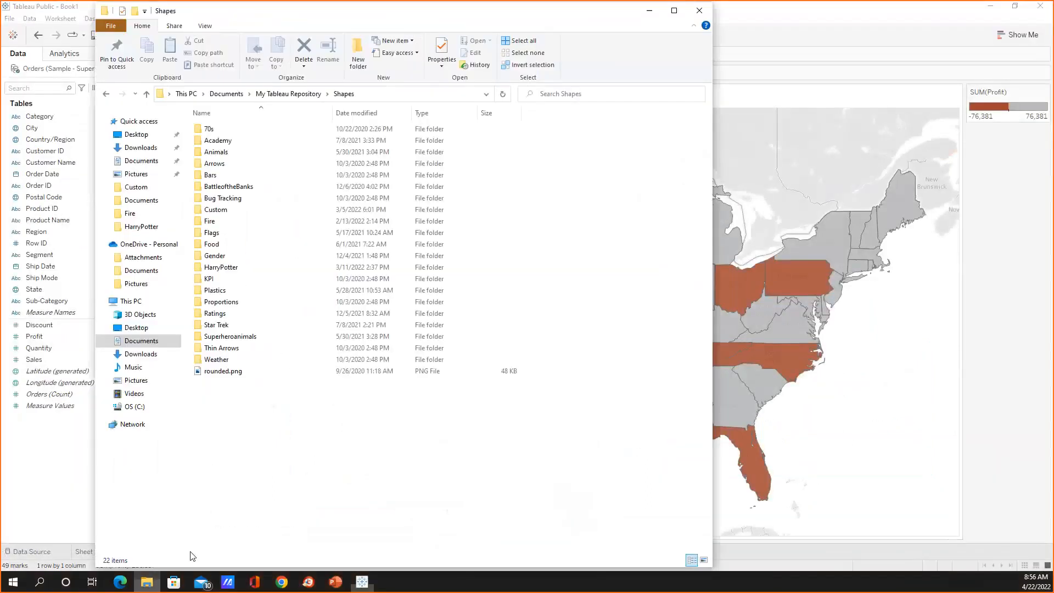
click(285, 94)
click(233, 245)
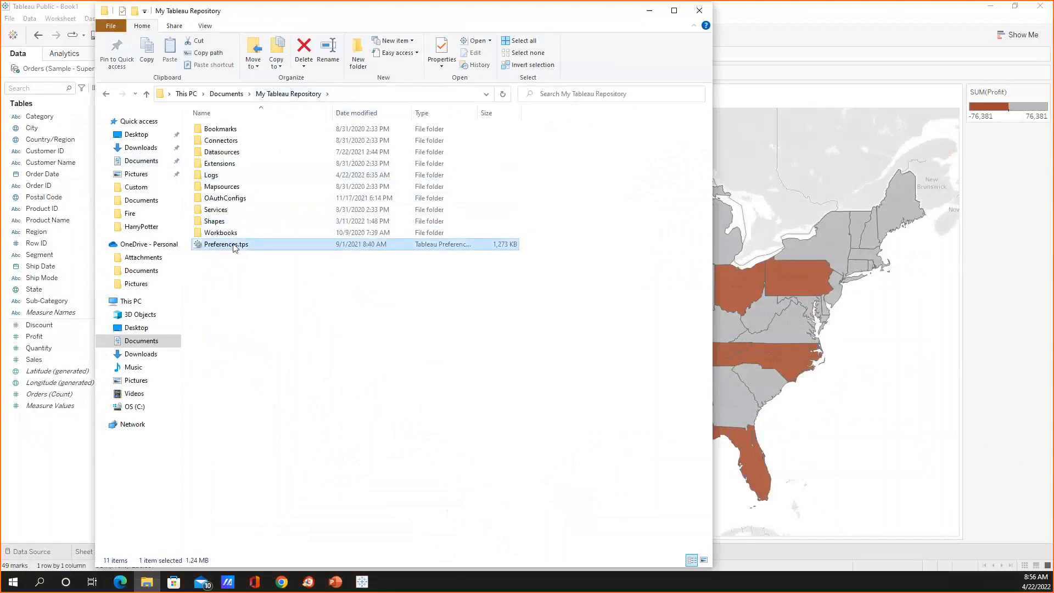
right_click(236, 252)
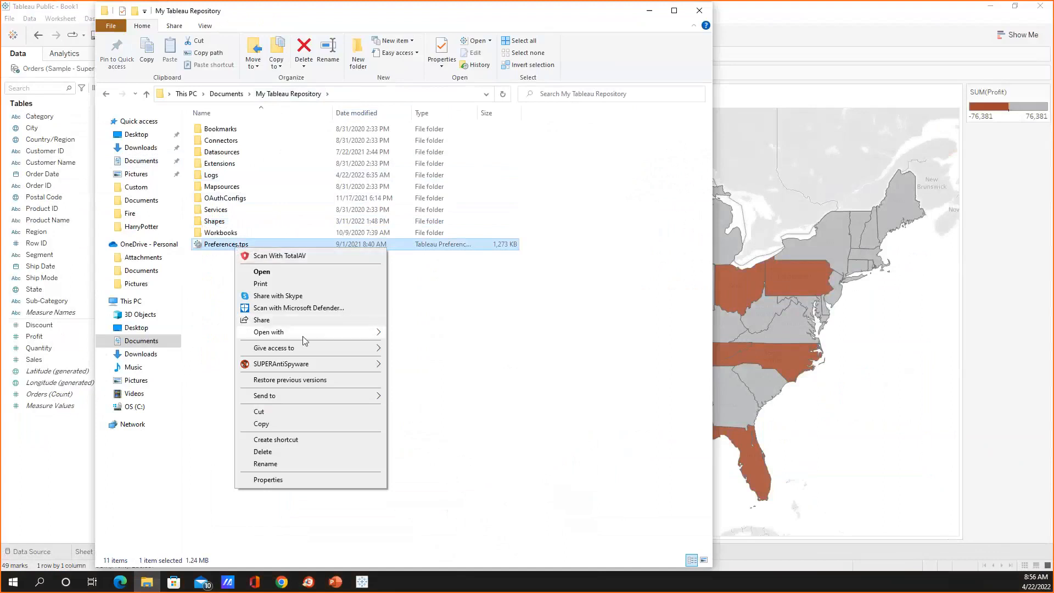
mouse_move(302, 333)
click(455, 335)
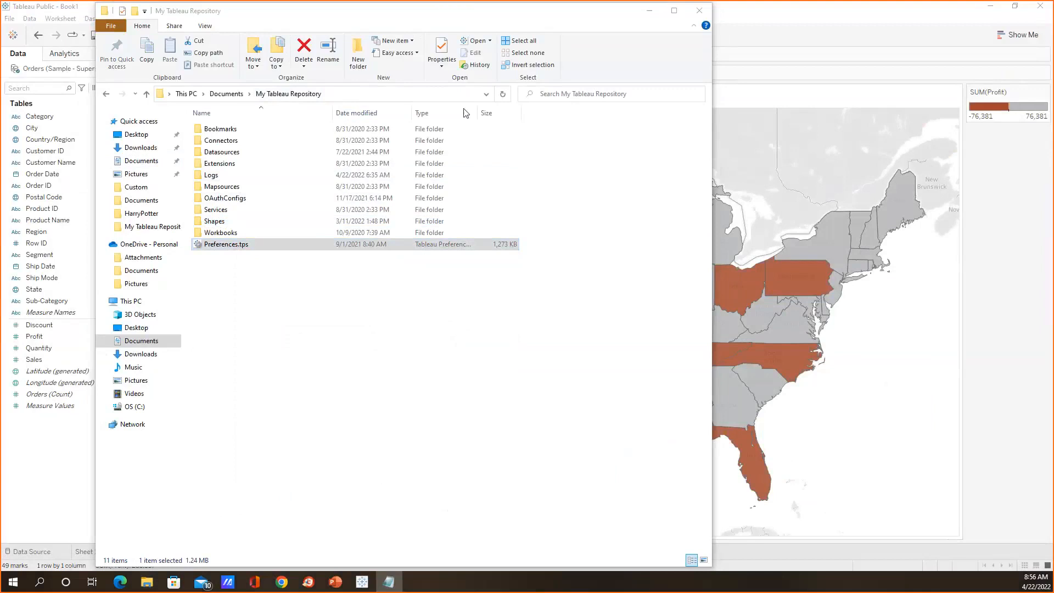
Step: Examine the color-palette definitions in Preferences.tps, highlighting the ShapePython palette line and reviewing the MyCustomColors entry and hex codes
scroll(409, 298, down, 9)
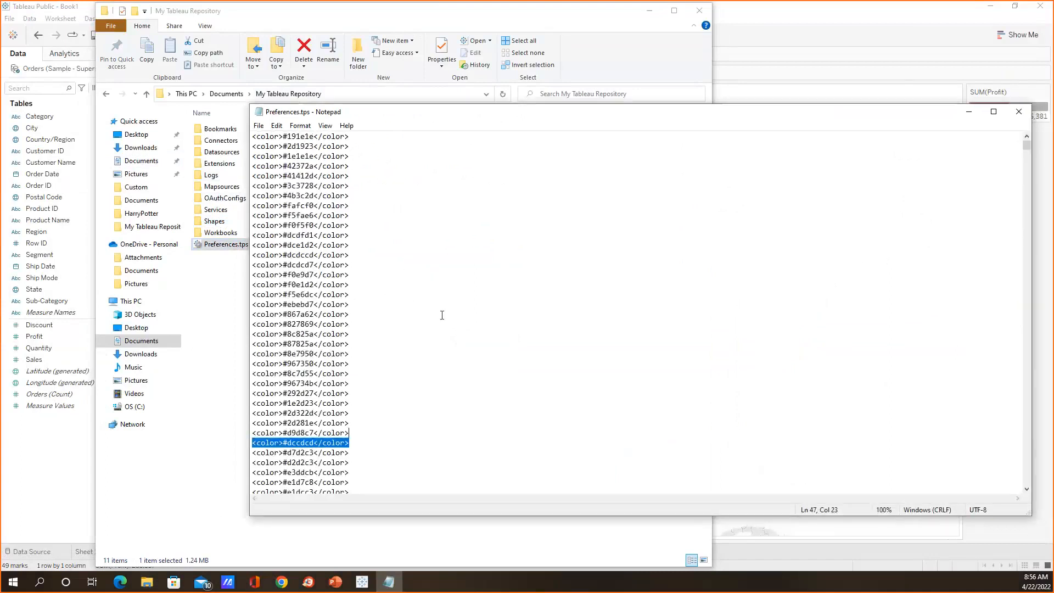
scroll(442, 316, up, 3)
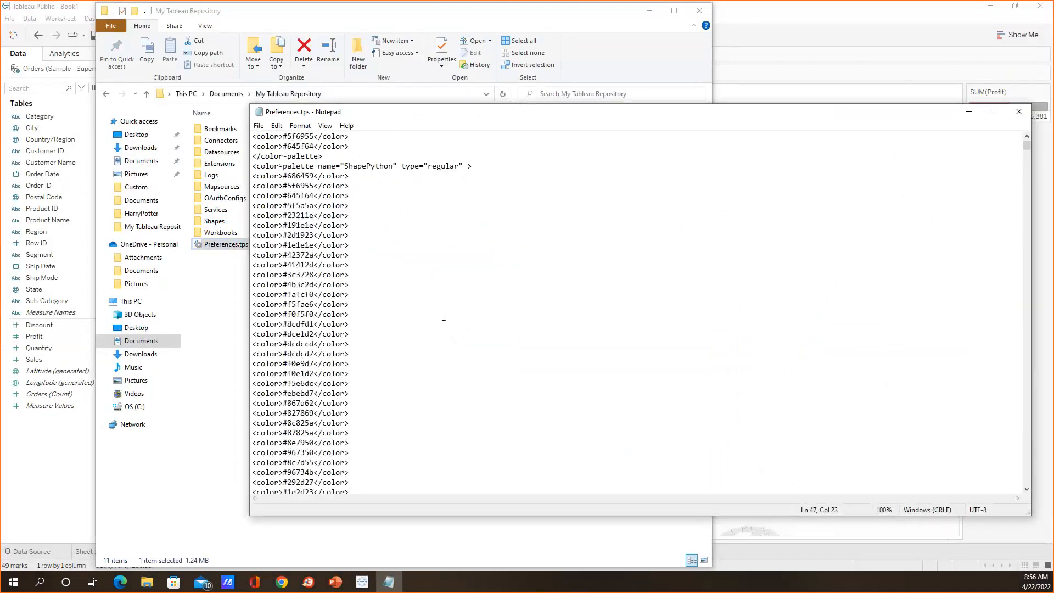
drag(480, 164, 323, 156)
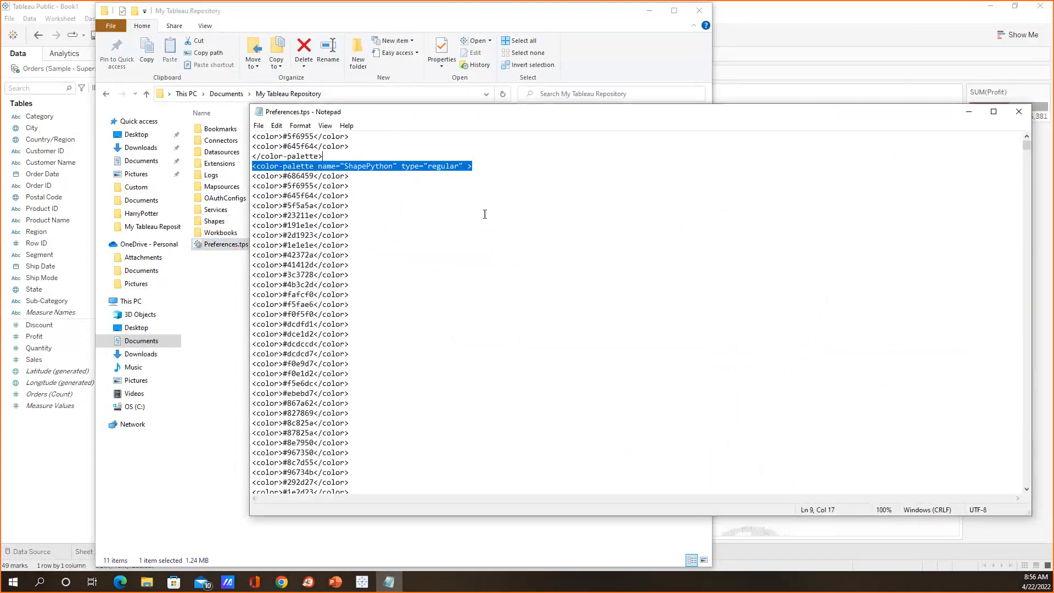
scroll(497, 214, down, 1)
scroll(798, 253, up, 3)
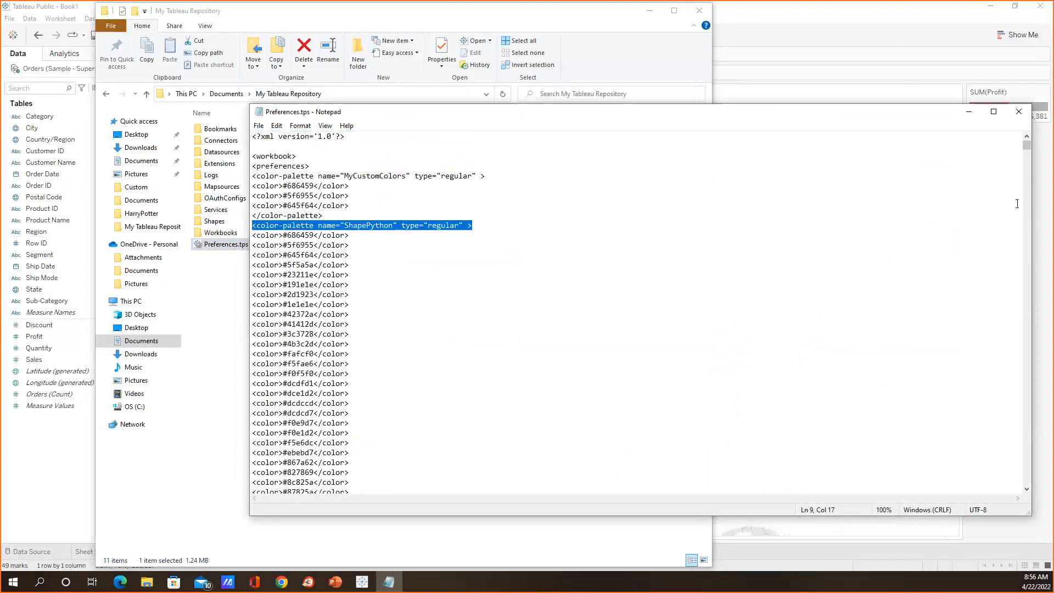
scroll(741, 432, down, 3)
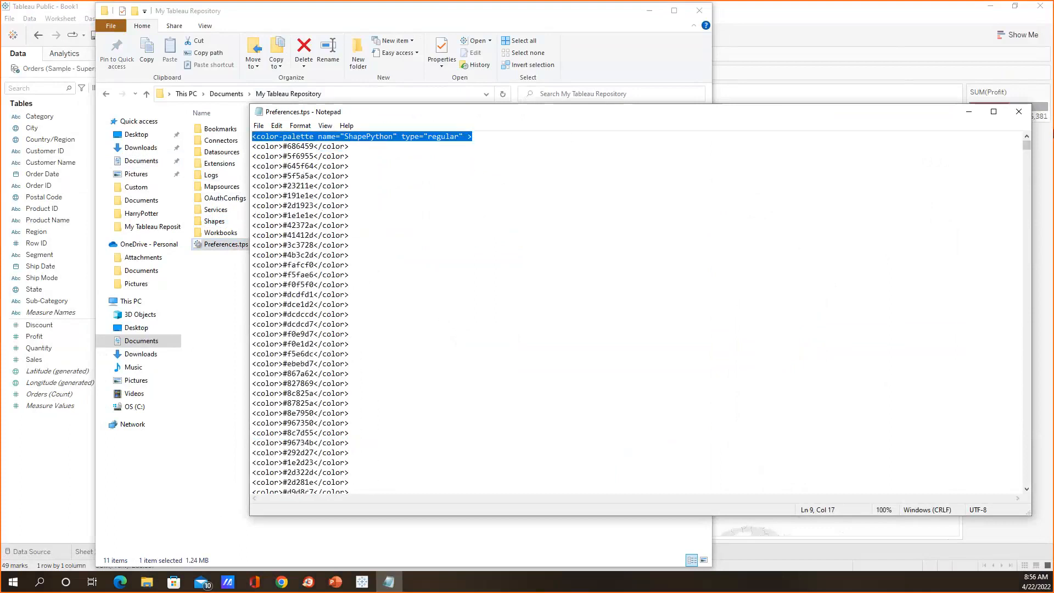
Step: Insert three blank lines in Preferences.tps between the MyCustomColors closing tag and the ShapePython palette
scroll(433, 170, down, 4)
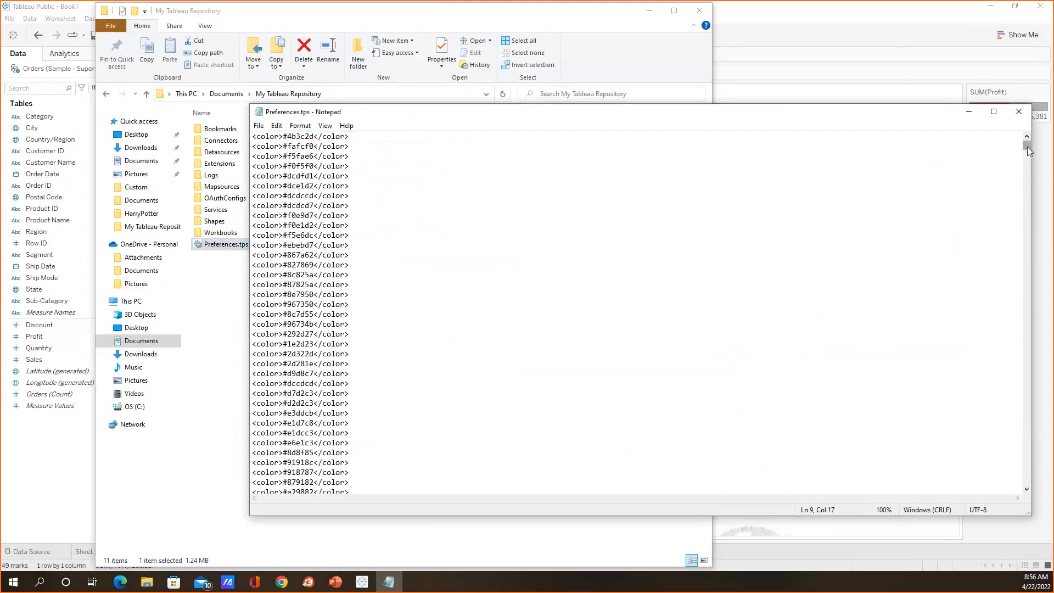
click(558, 237)
scroll(558, 237, down, 4)
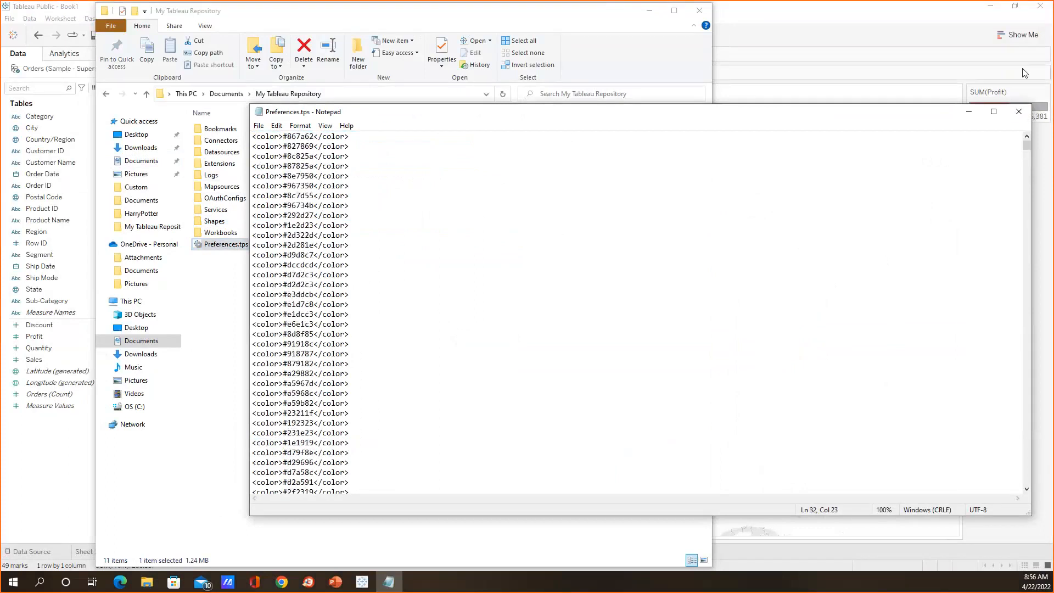
click(1027, 136)
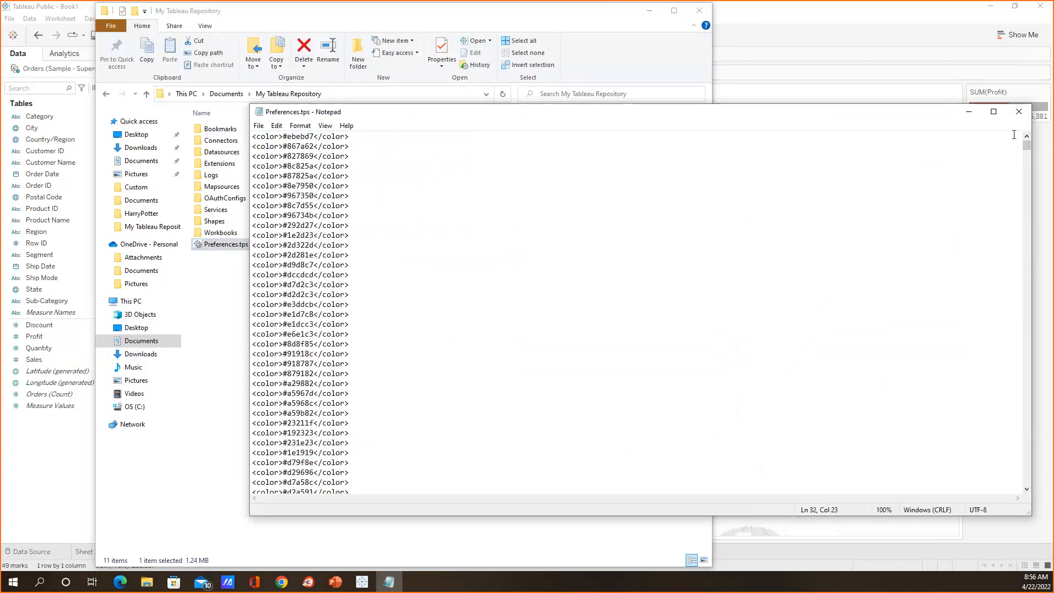
key(ctrl+Home)
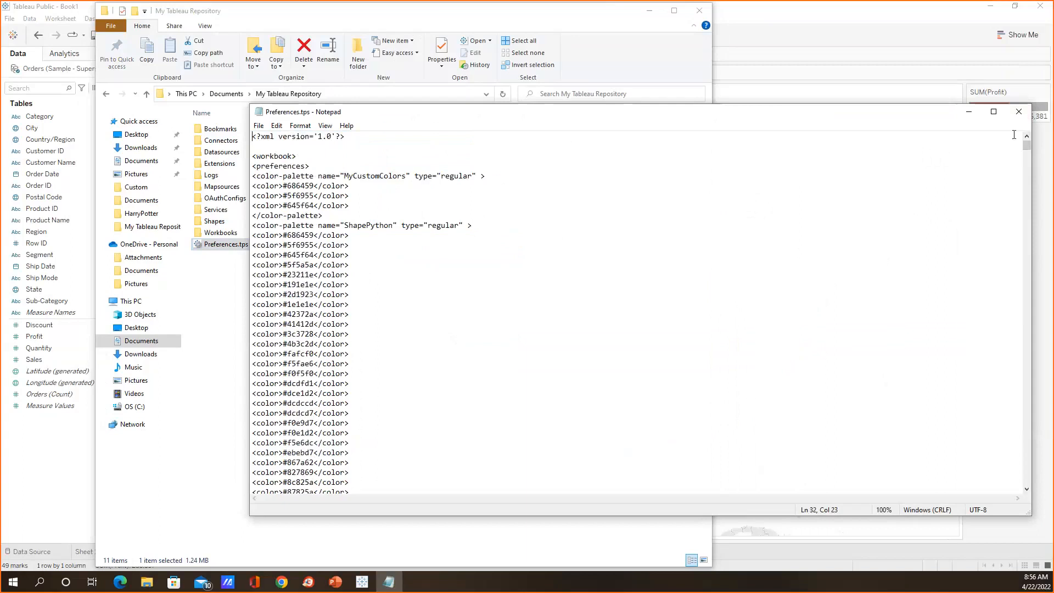
click(333, 215)
key(Return)
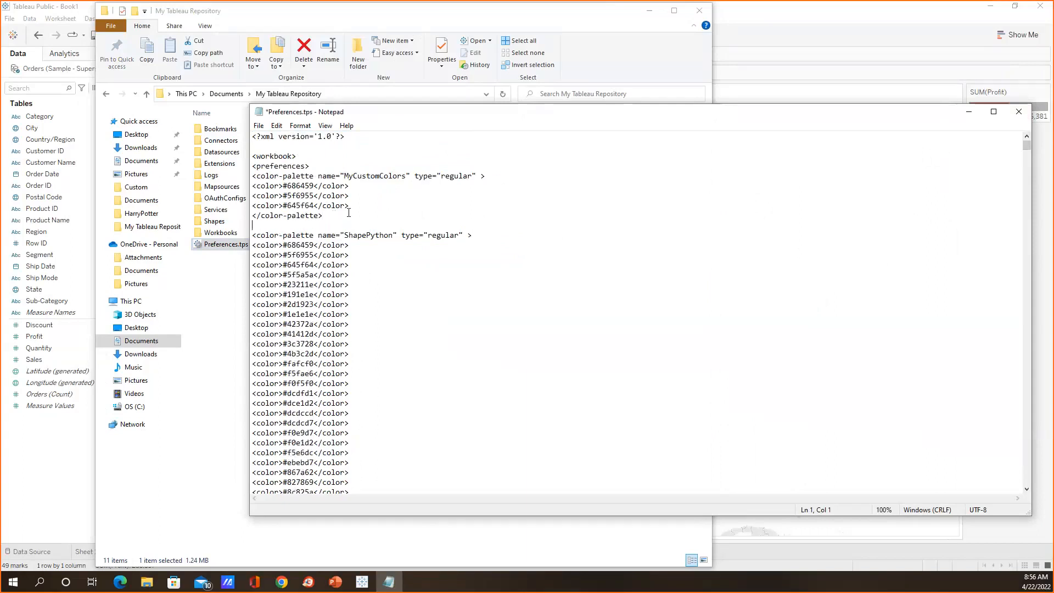
key(Return)
key(Return)
Step: Copy the MyCustomColors palette's opening line to just below its closing tag and rename the copy MyStarTrek
drag(503, 176, 390, 176)
key(ctrl+c)
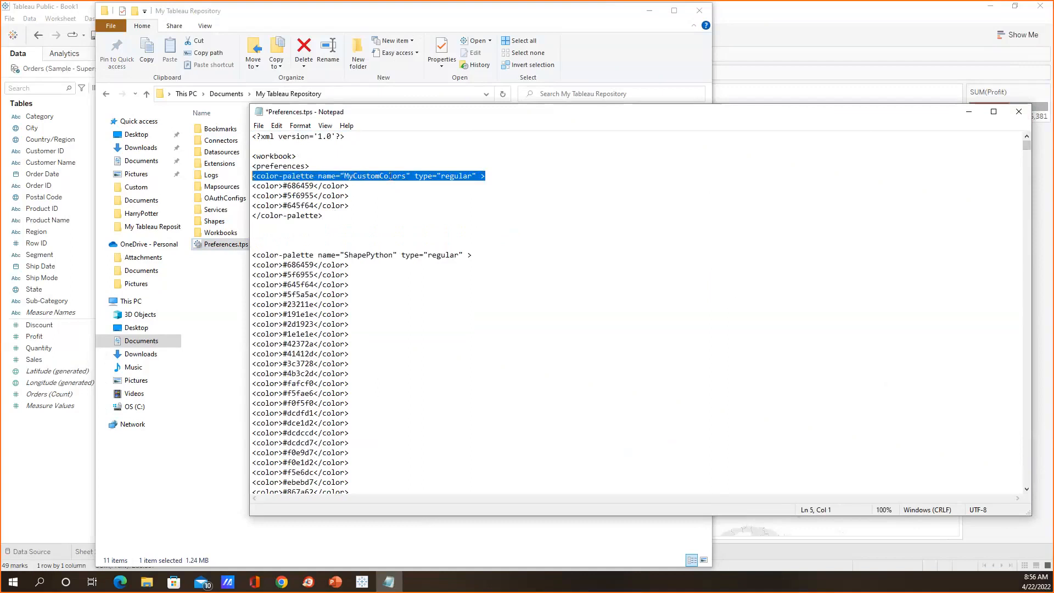
click(278, 229)
key(ctrl+v)
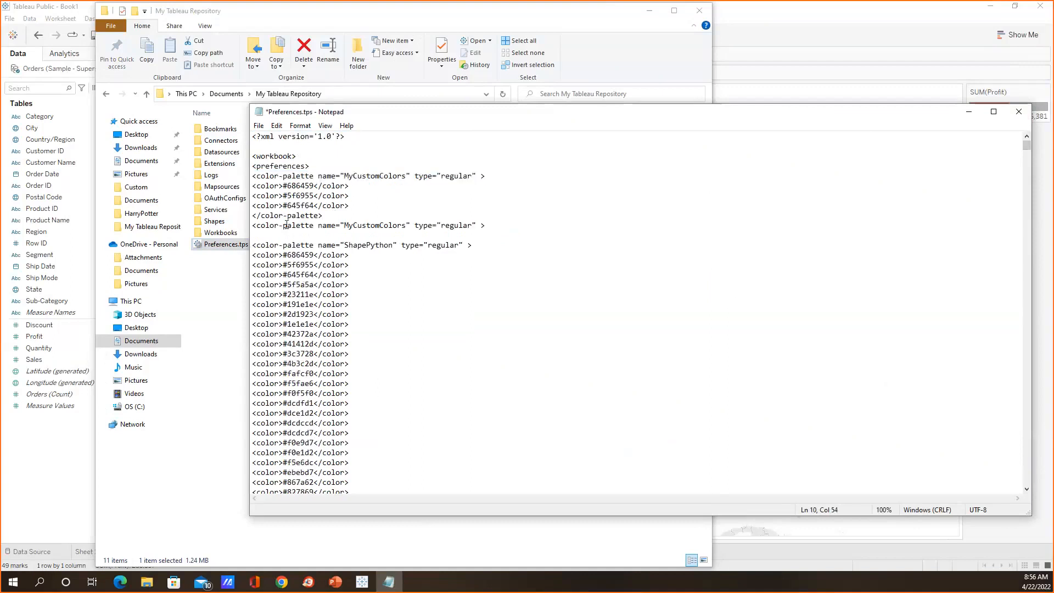
drag(407, 225, 350, 225)
text(StarTrek)
Step: Copy the first eight ShapePython color lines, #686459 to #1e1e1e, into the MyStarTrek palette
drag(374, 324, 248, 254)
key(ctrl+c)
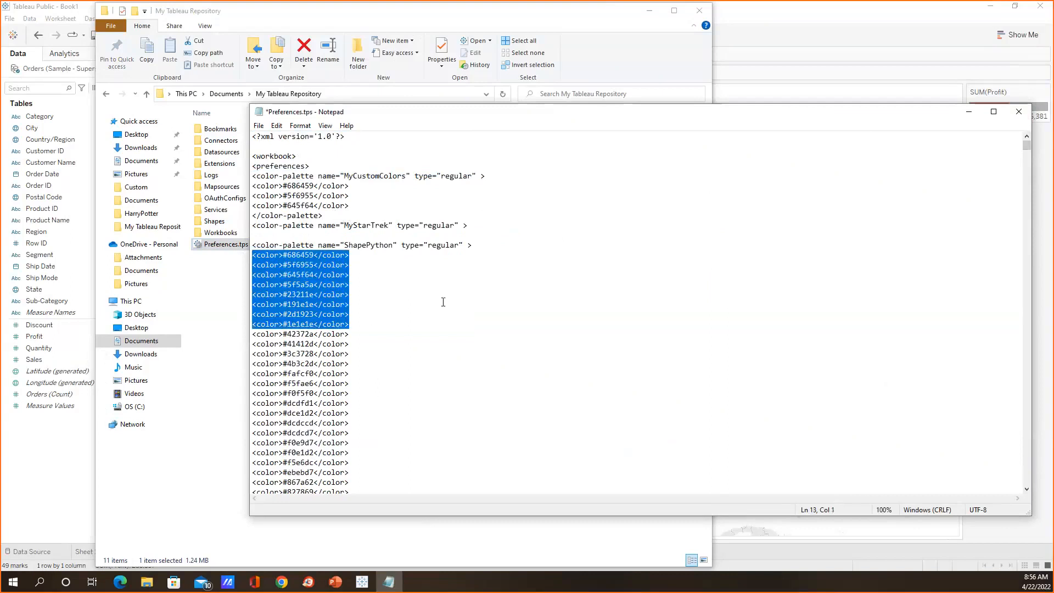
click(270, 236)
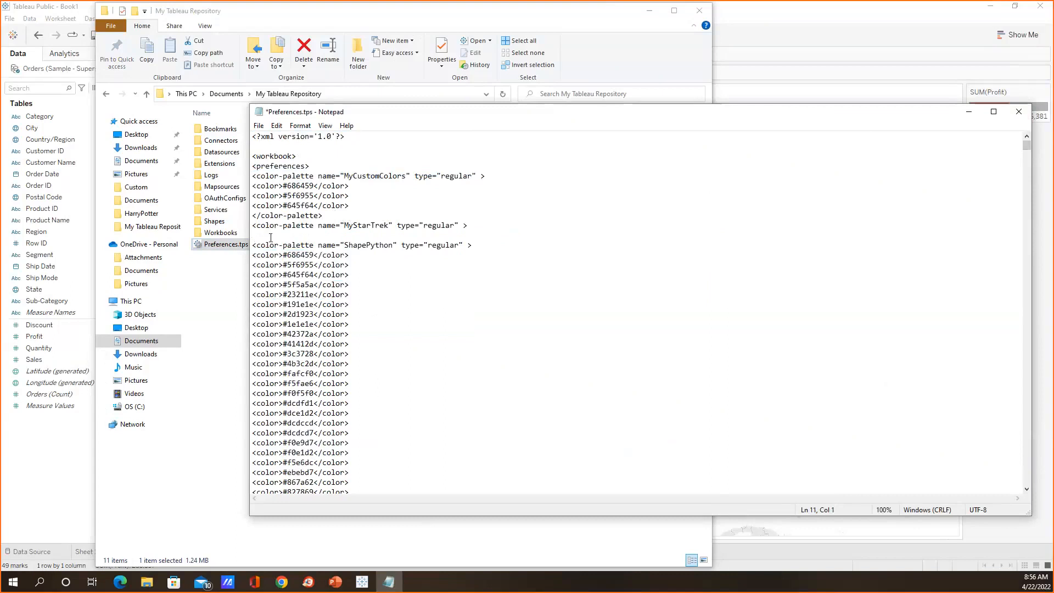
key(ctrl+v)
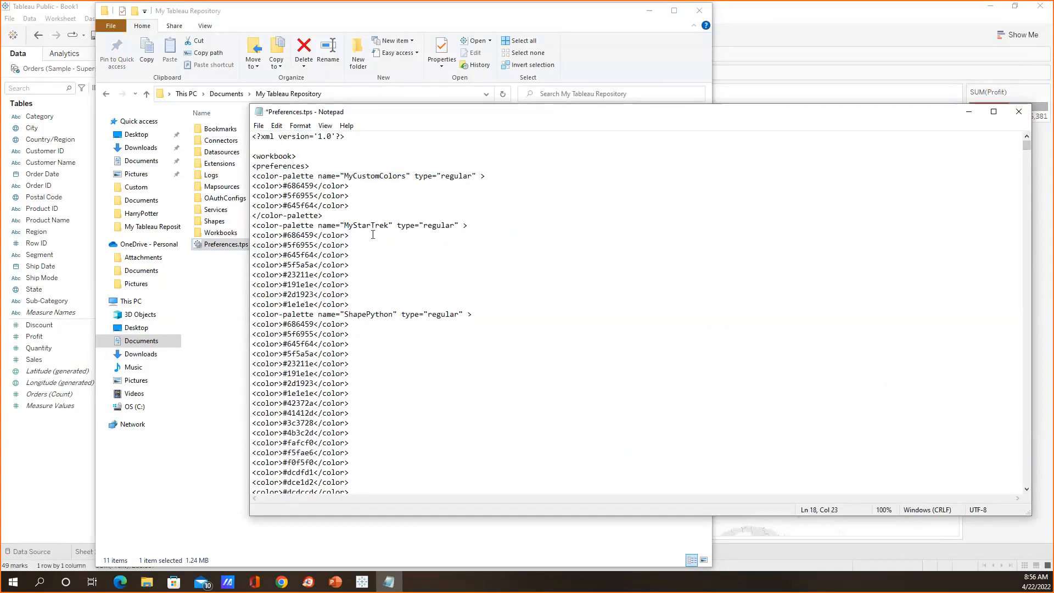
Step: Close the MyStarTrek palette by adding a copied </color-palette> tag on a new line after its colors
key(Return)
drag(324, 215, 238, 218)
key(ctrl+c)
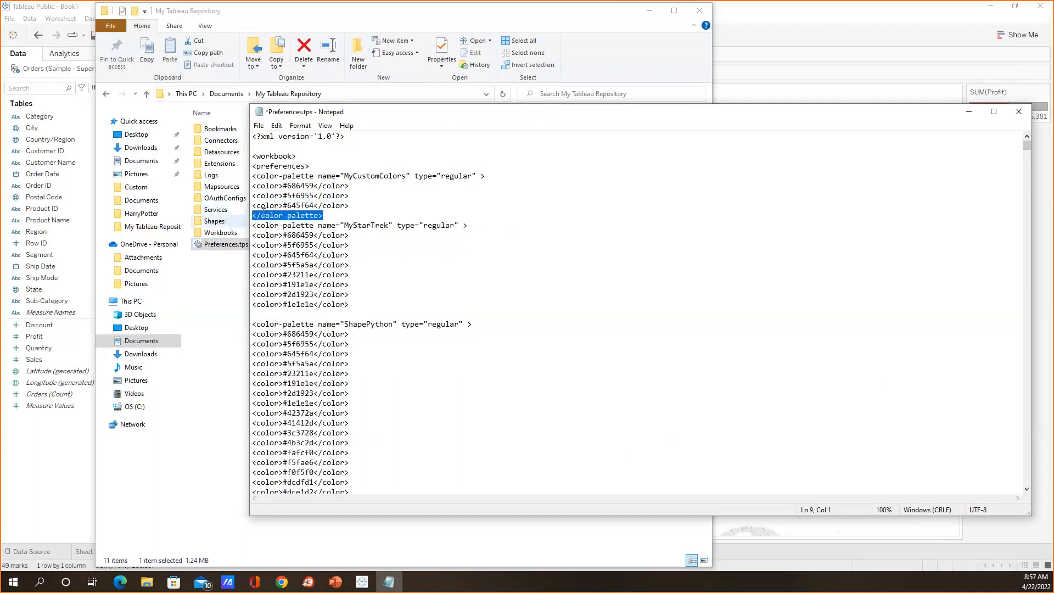
click(267, 316)
key(ctrl+v)
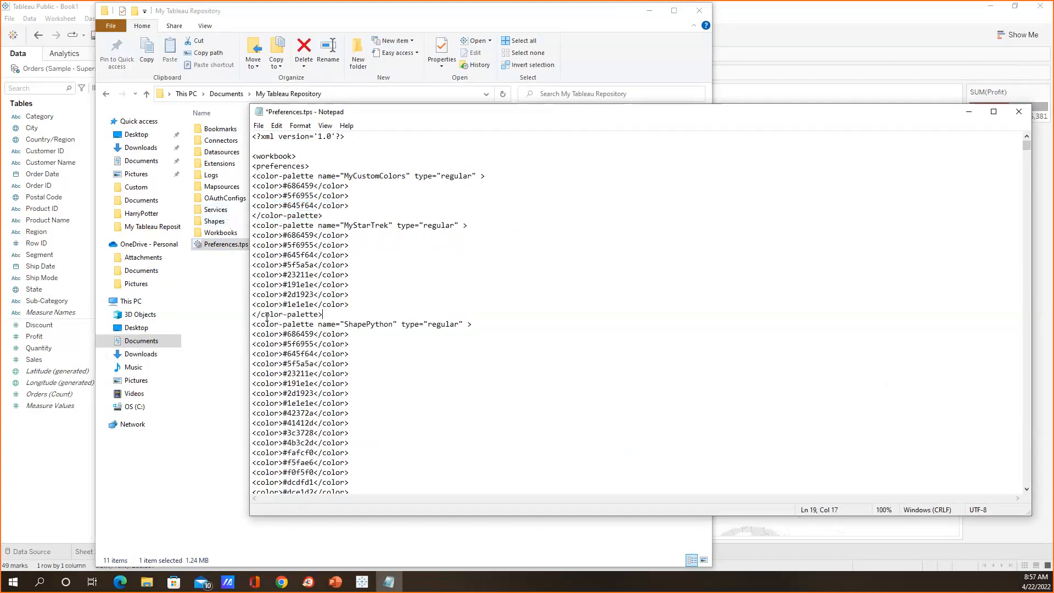
Step: Save Preferences.tps, then close Notepad and File Explorer to return to Tableau Public
click(258, 125)
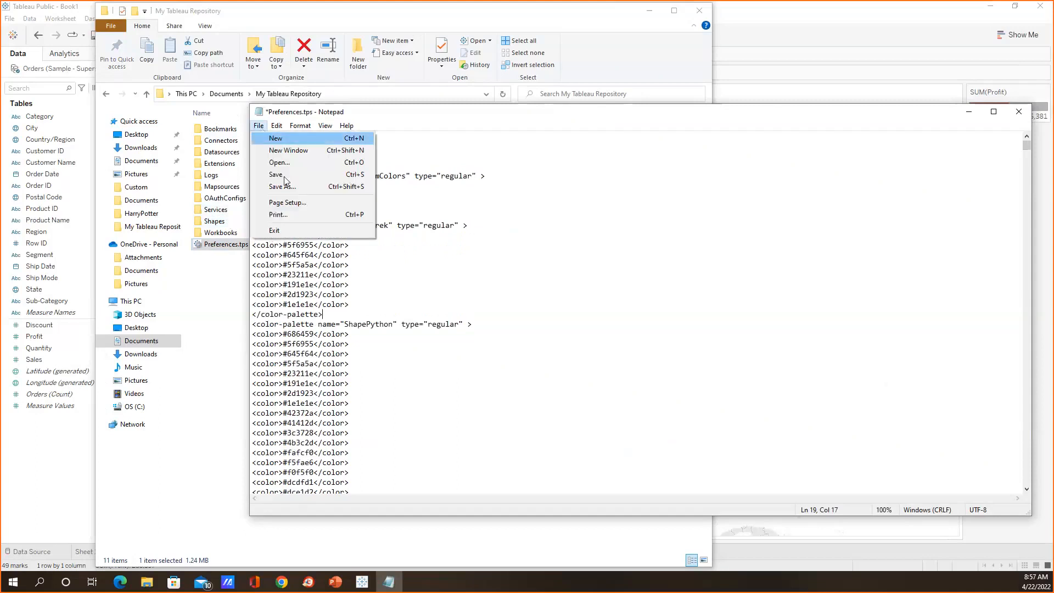
click(300, 174)
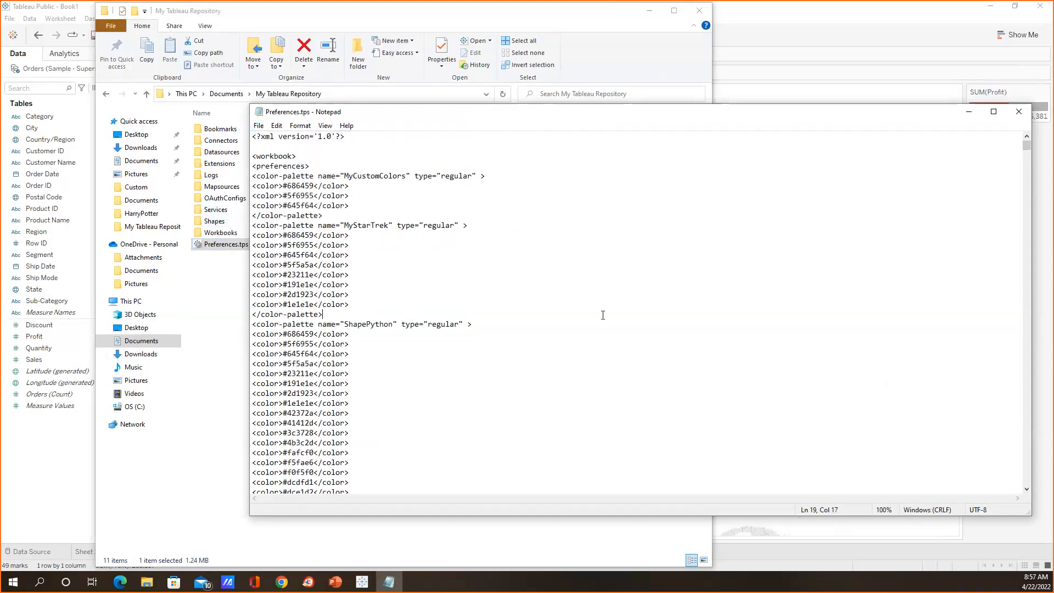
click(1017, 115)
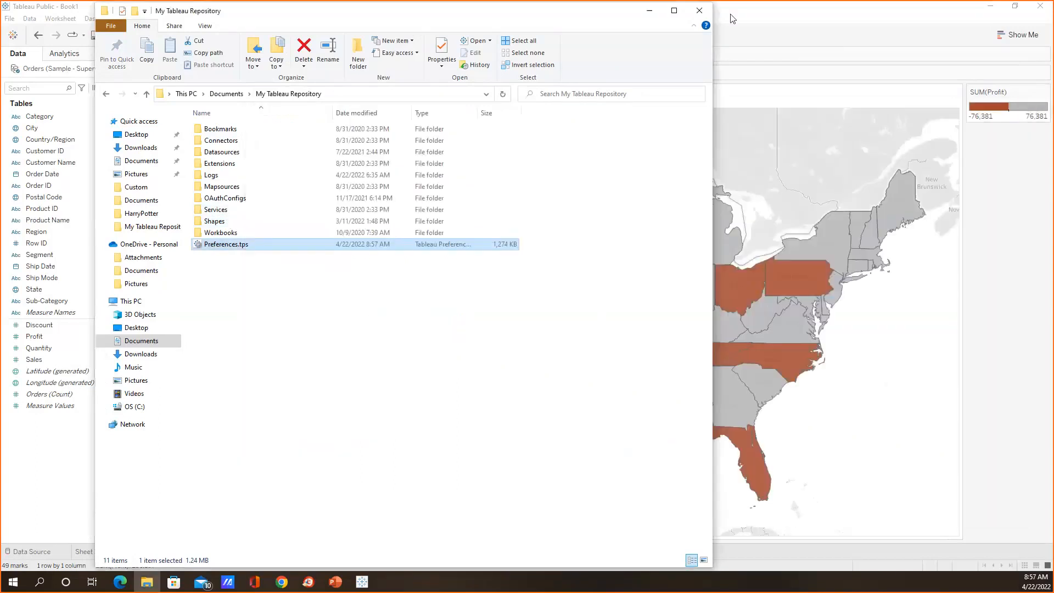
click(699, 11)
Step: Look for a selectable custom palette in the mark color options of Sheet 3, Sheet 2 and Sheet 1
click(127, 177)
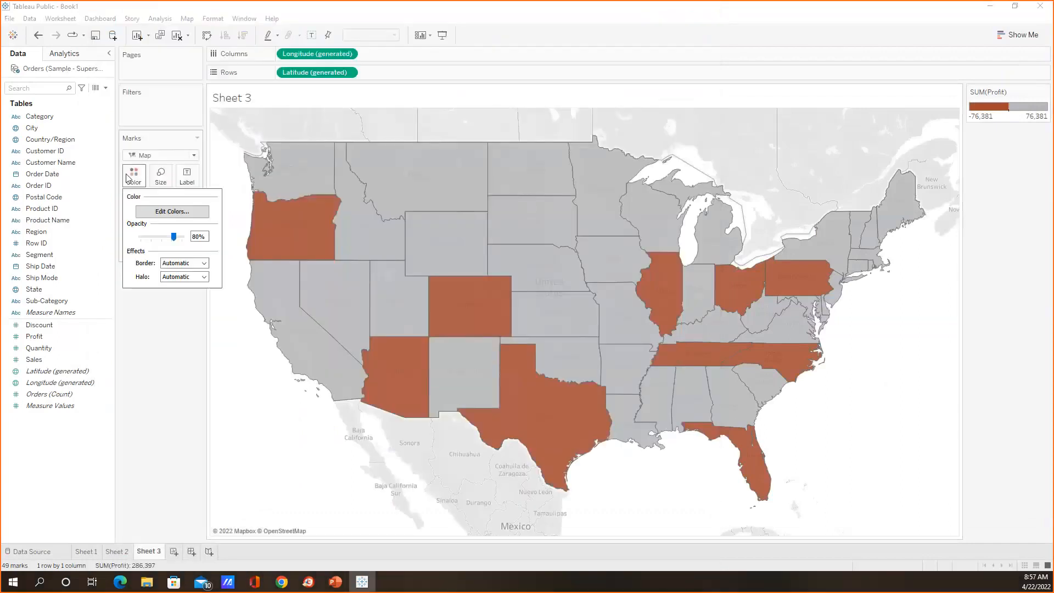
click(164, 212)
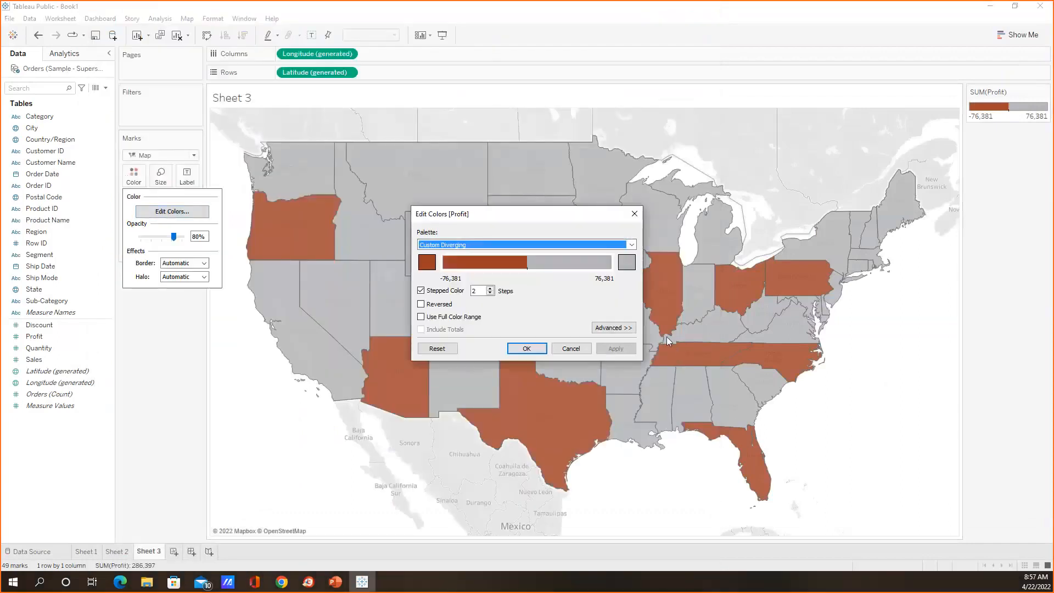
click(634, 213)
click(110, 553)
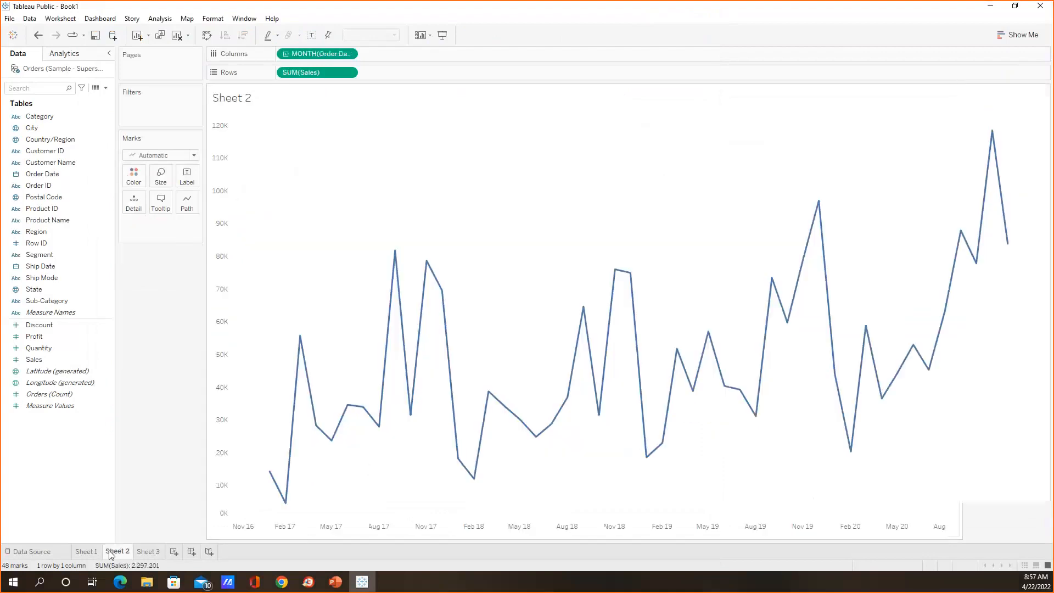
click(133, 176)
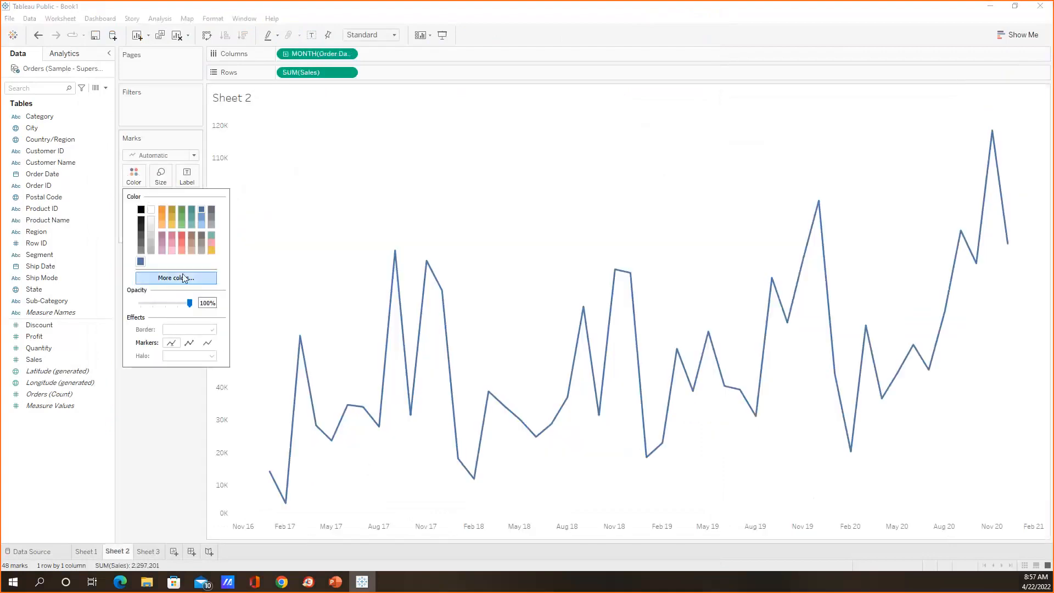
click(97, 551)
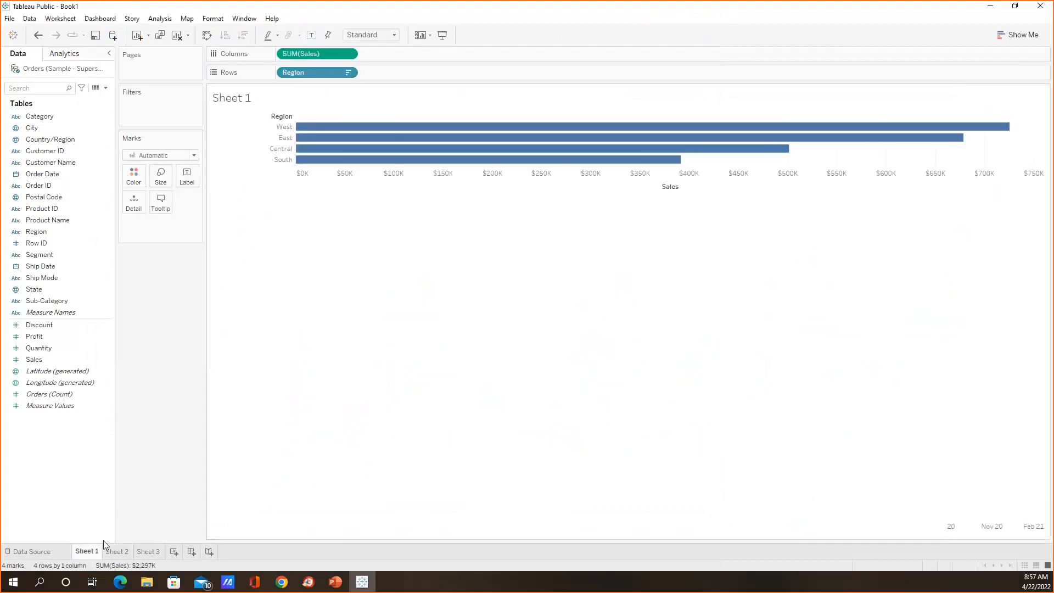
click(137, 178)
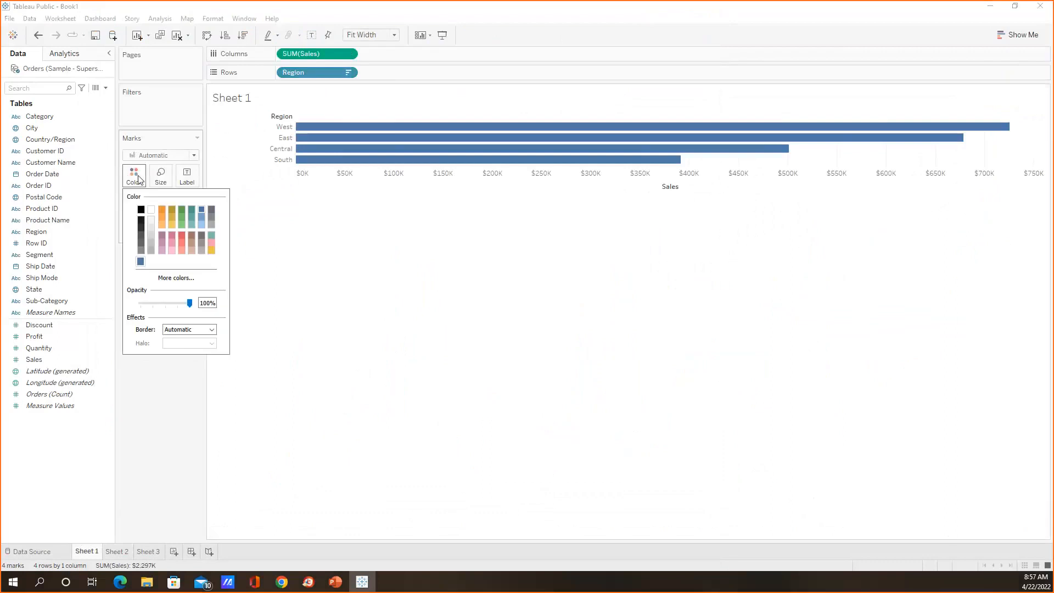
click(170, 277)
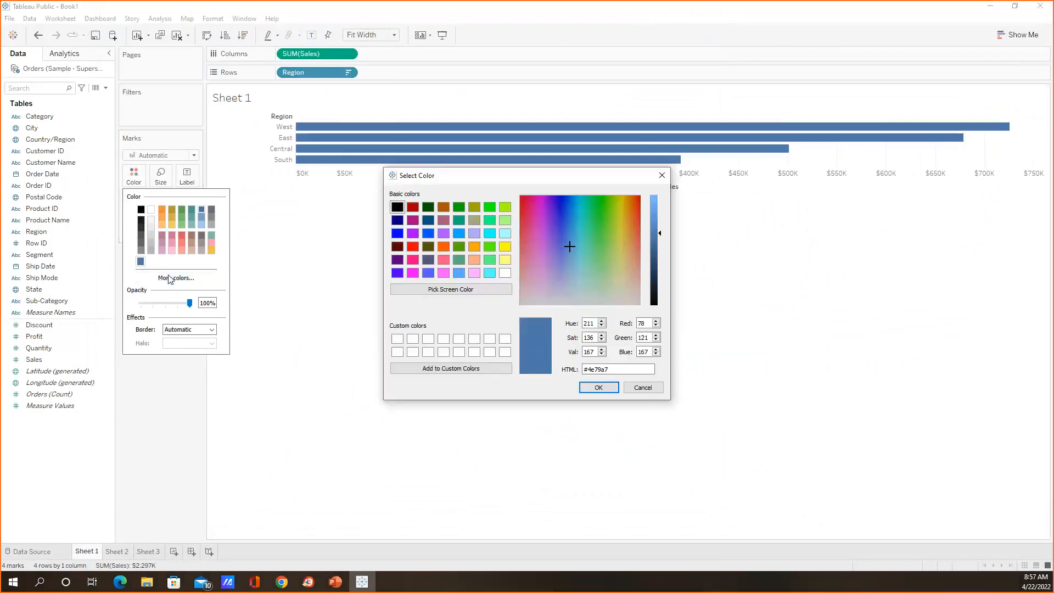
click(661, 175)
Step: Color the Sales bars on Sheet 1 by Region
click(154, 410)
click(47, 288)
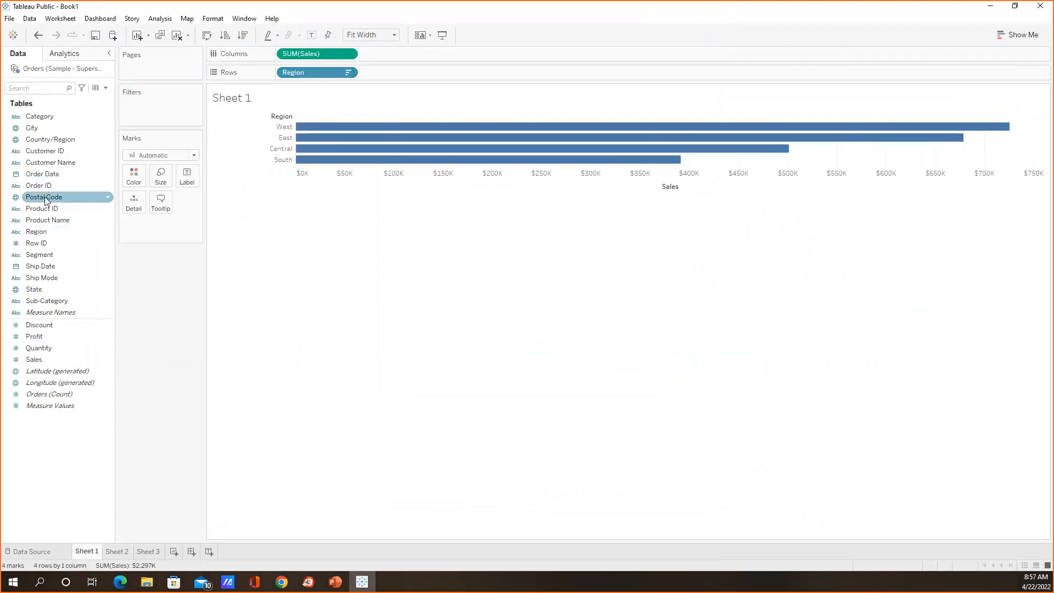
drag(41, 289, 139, 183)
Step: Look through the palettes available for the Region colors, down to the custom ones, and close the dialog without choosing another
click(135, 177)
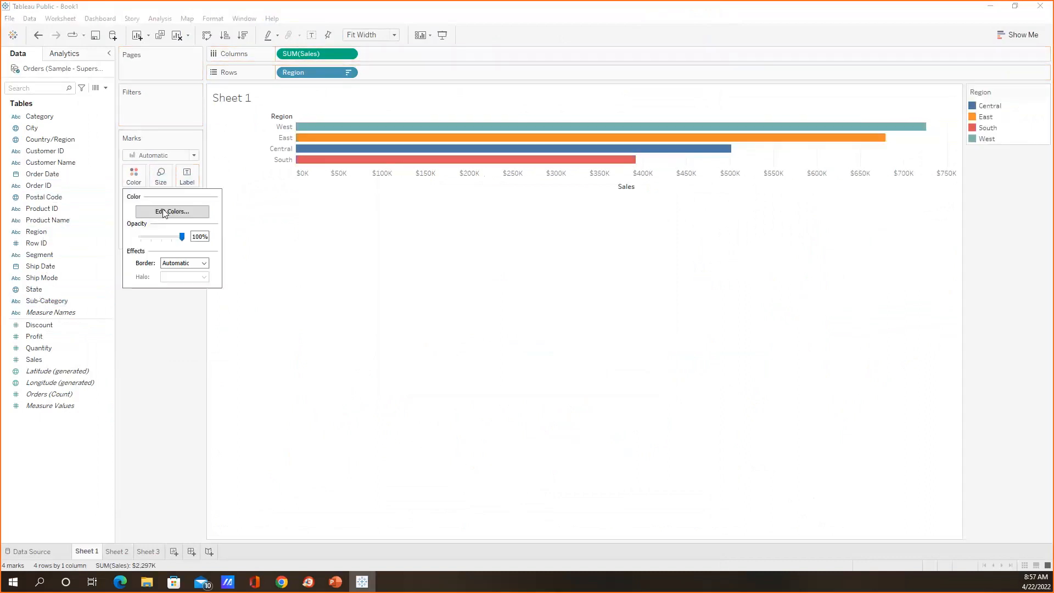
click(168, 211)
click(668, 197)
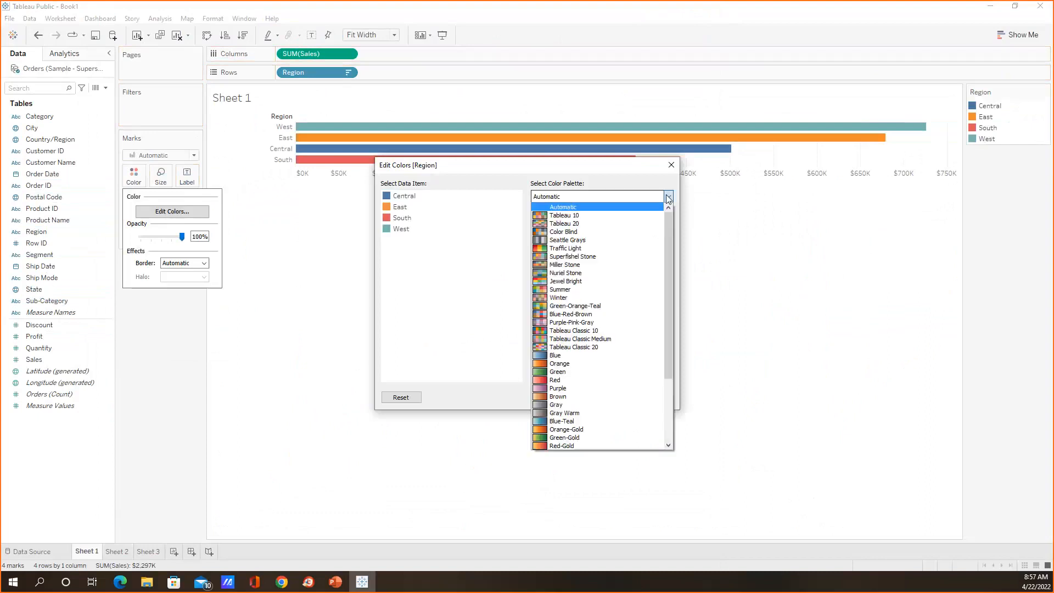
click(650, 174)
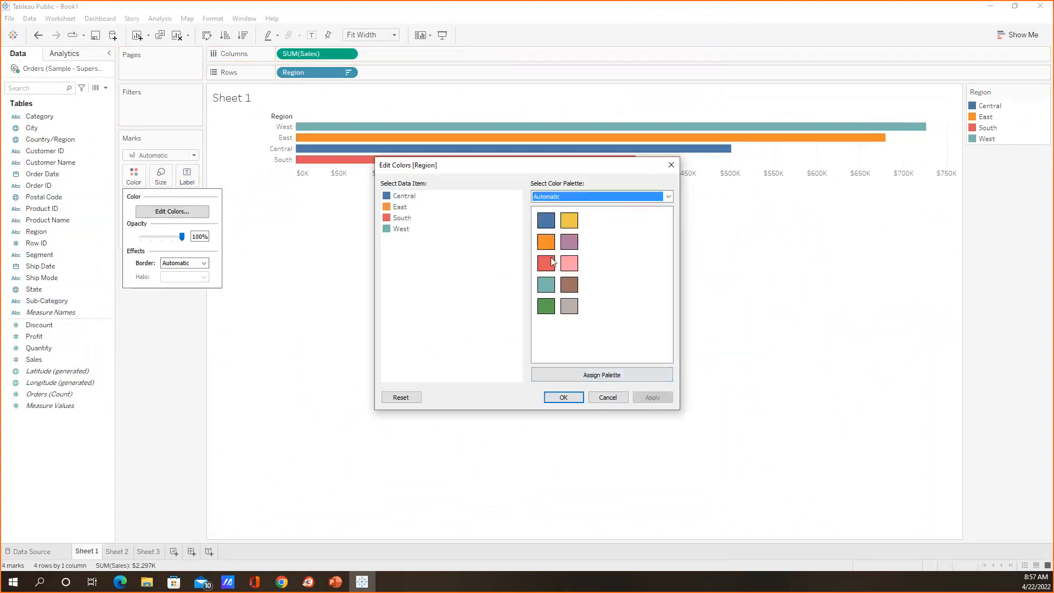
click(668, 197)
drag(670, 221, 698, 343)
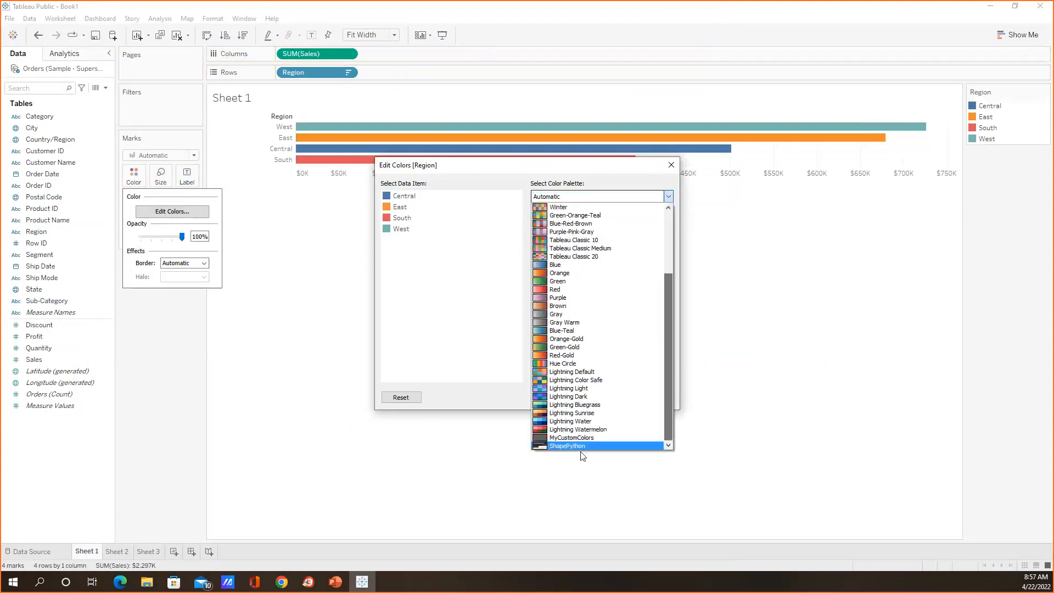
click(477, 352)
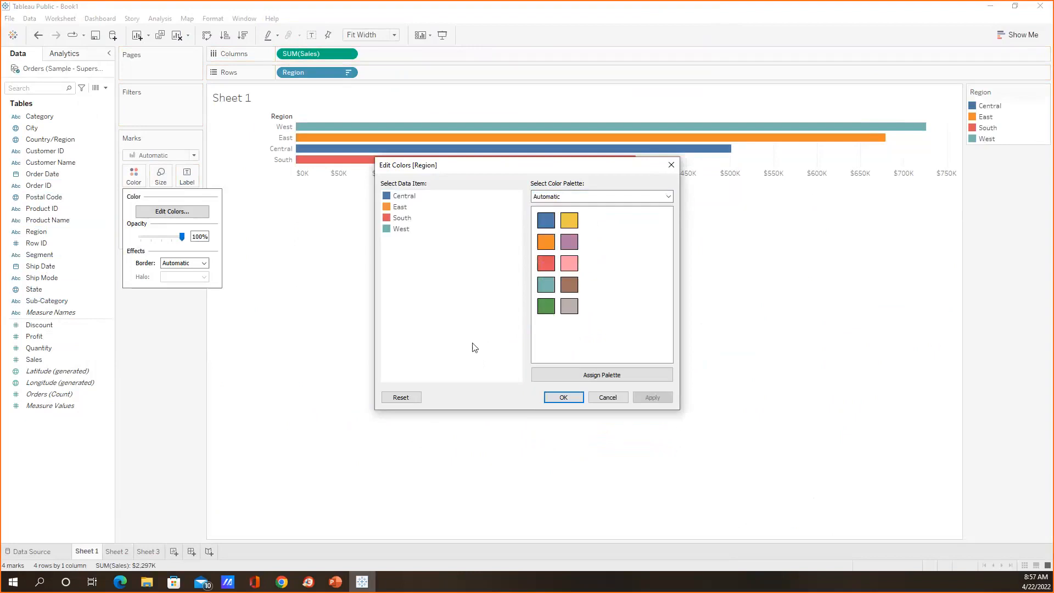
click(573, 398)
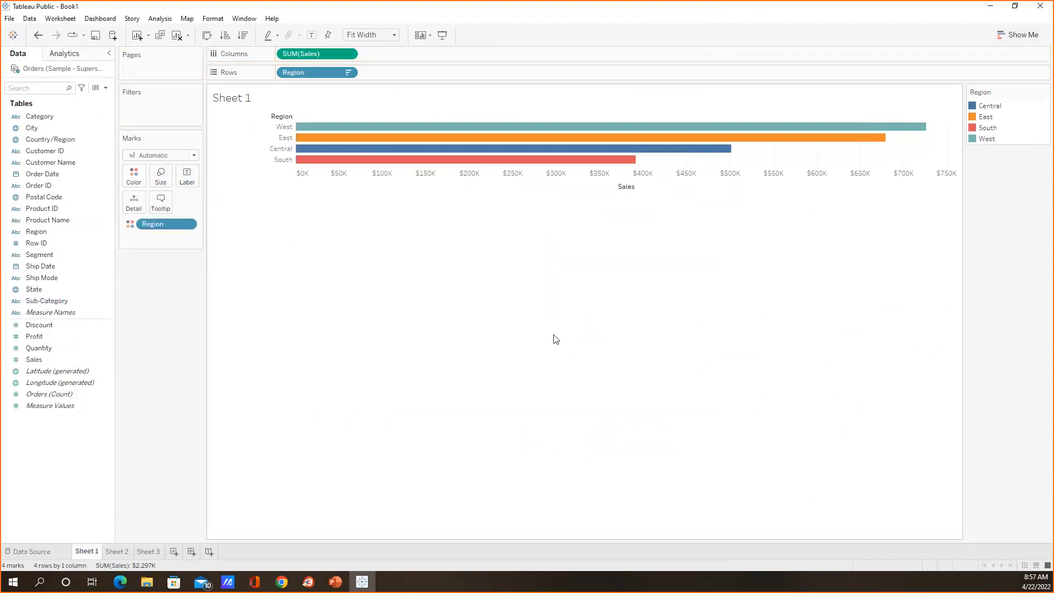
Step: Assign the Tableau 10 palette to the Region colors
click(134, 176)
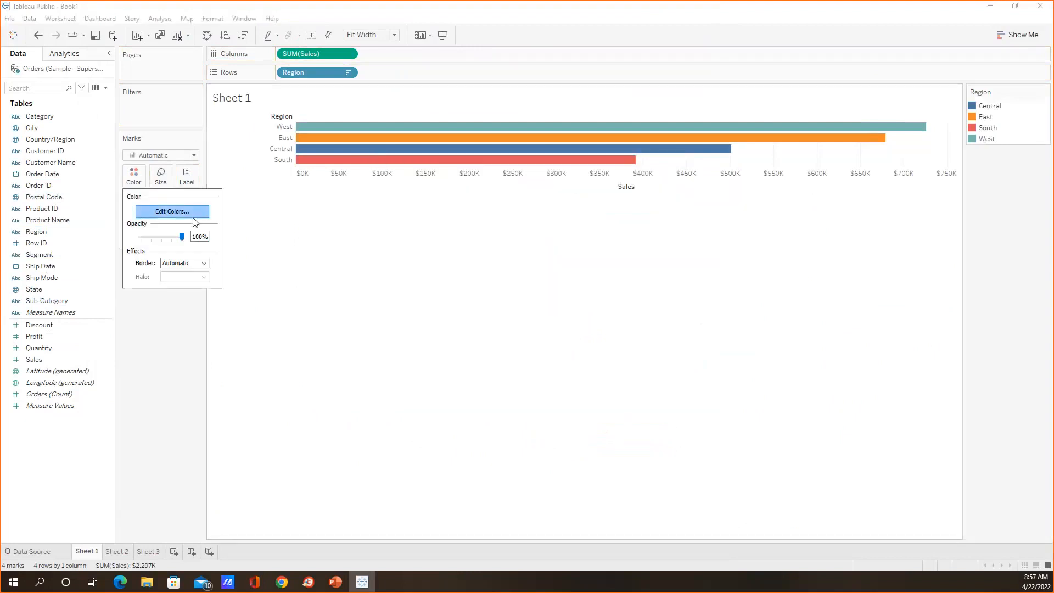
click(172, 211)
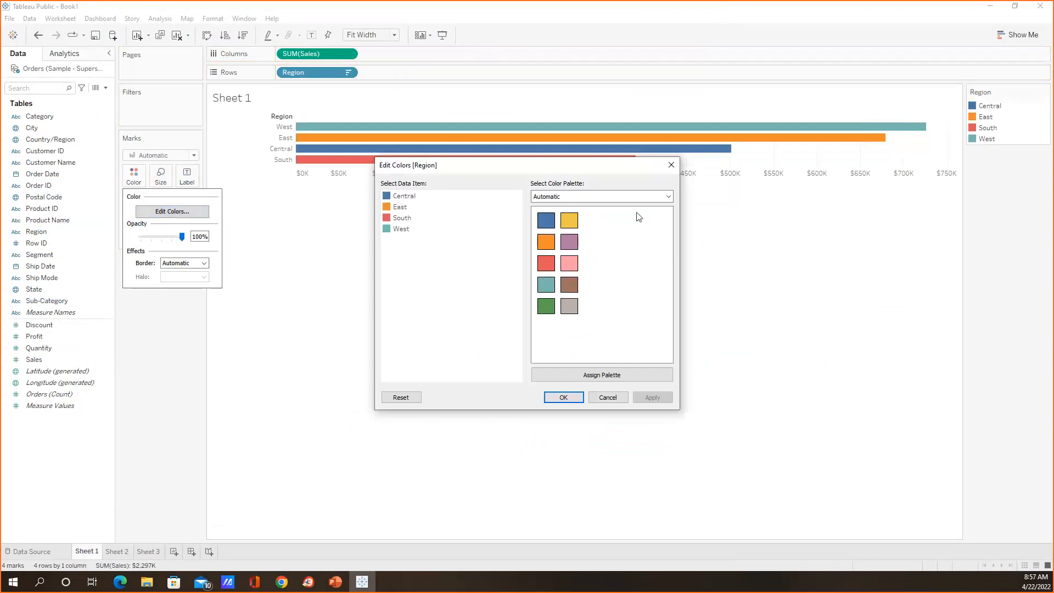
click(665, 198)
click(661, 213)
click(628, 371)
click(563, 396)
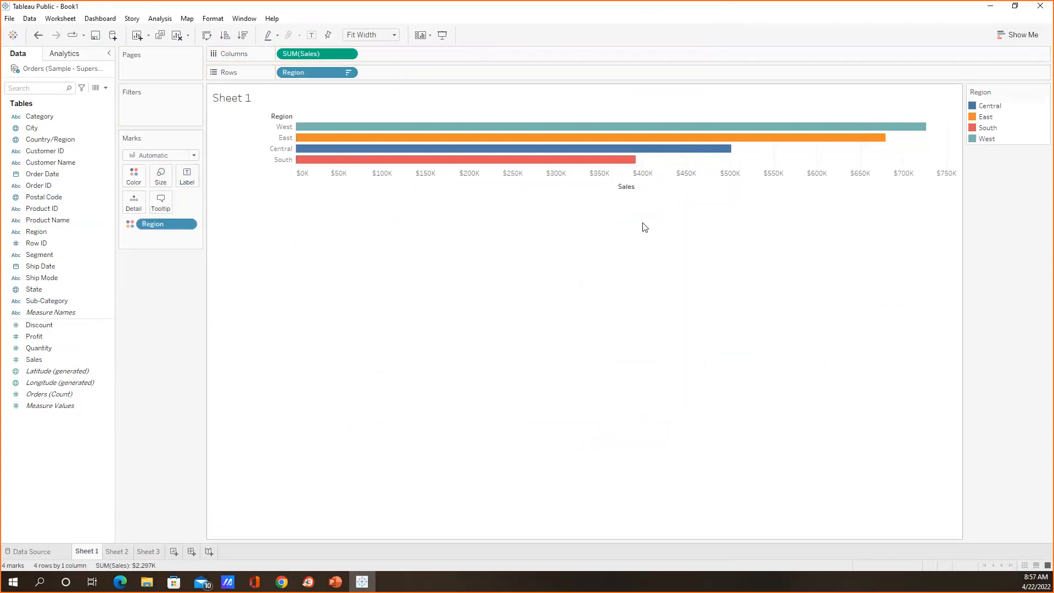
Step: Check the palette list for the Region colors again for the custom MyStarTrek palette, down to the custom entries
click(133, 175)
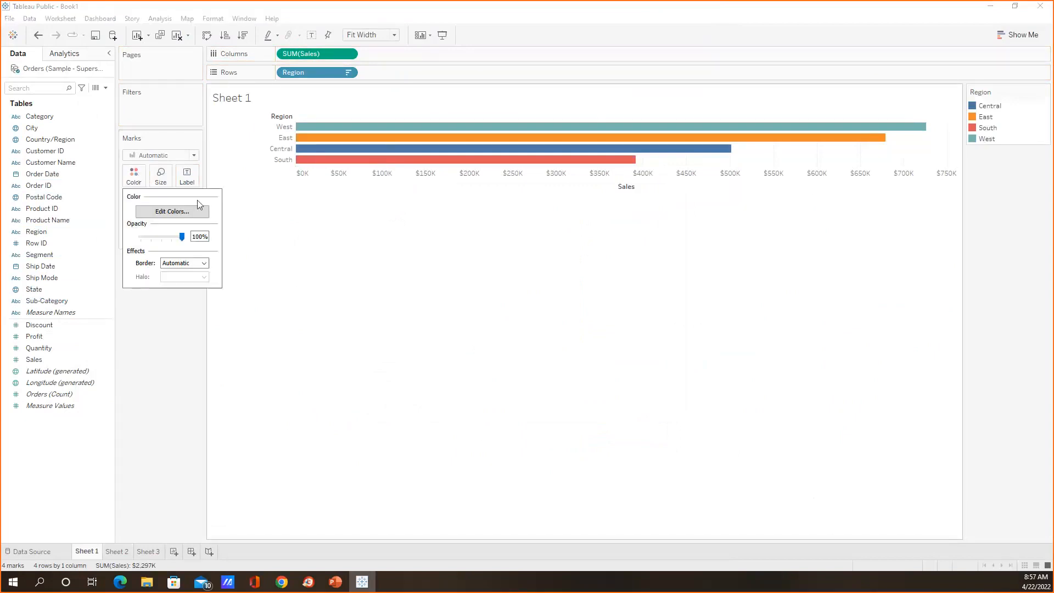
click(184, 212)
click(667, 197)
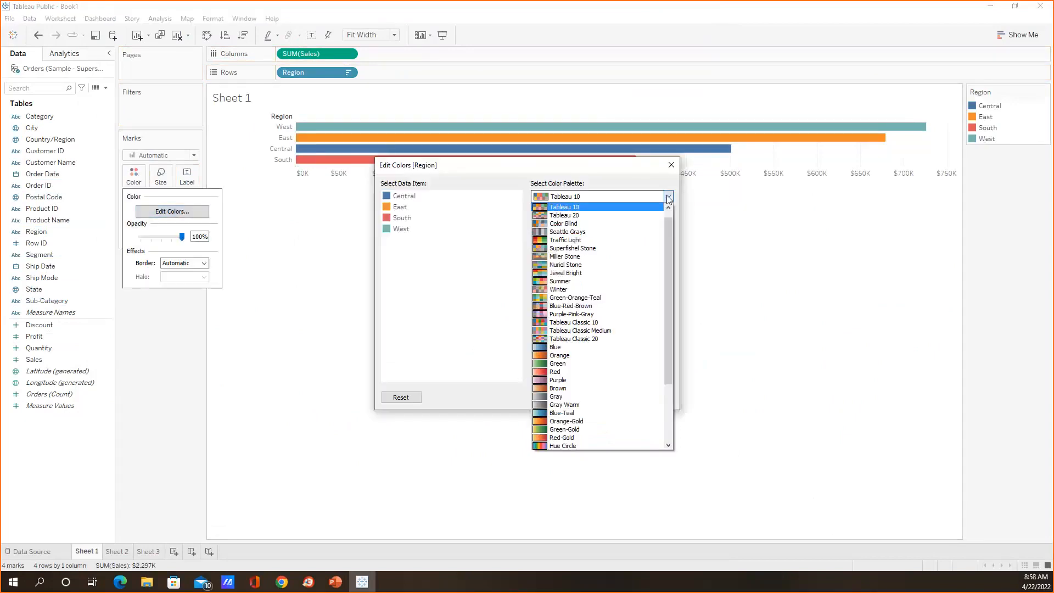
scroll(673, 232, up, 1)
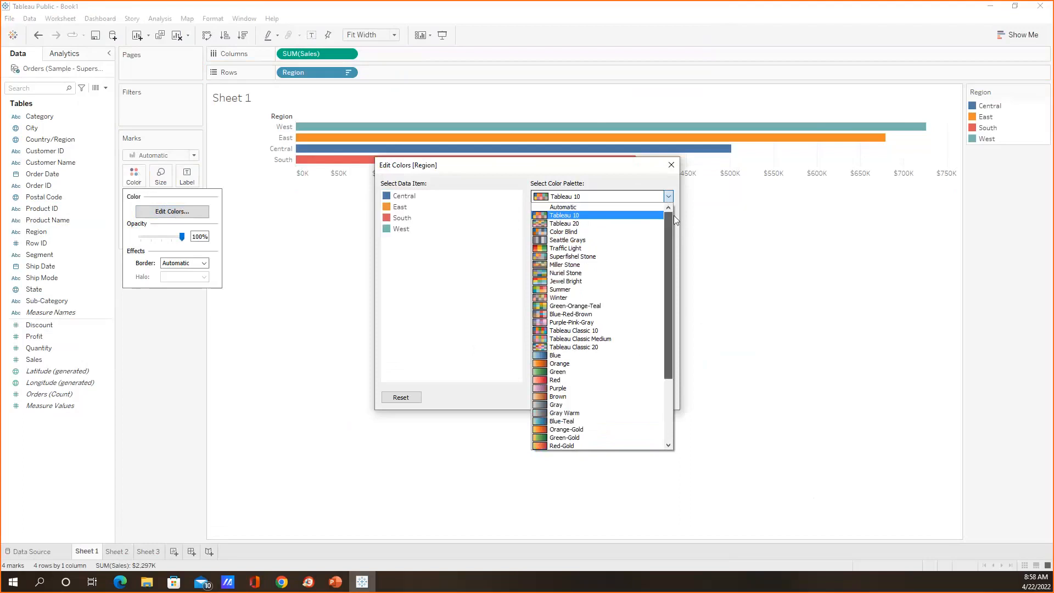
drag(674, 216, 682, 329)
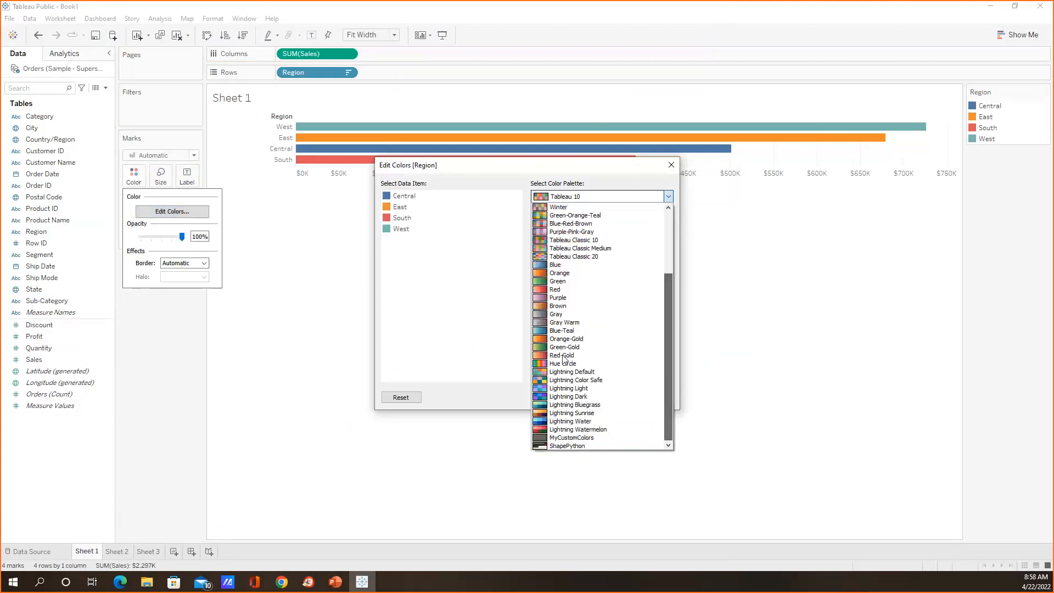
Step: Try resetting the Region colors to the Automatic palette, recheck the palette list and close the color dialog without applying
click(419, 392)
click(418, 396)
click(667, 197)
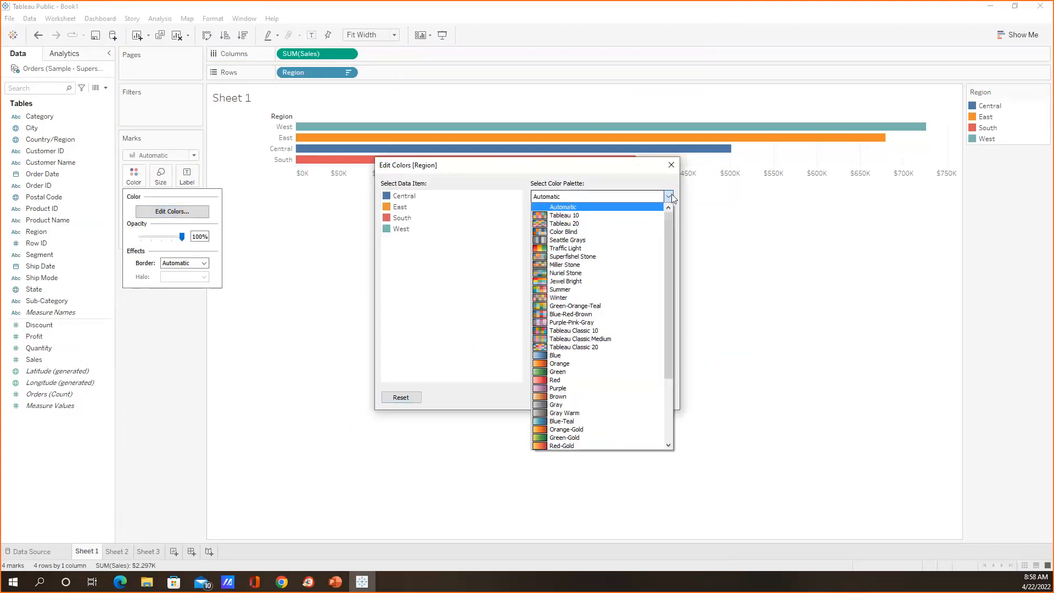
mouse_move(669, 219)
mouse_down()
mouse_move(666, 302)
mouse_move(673, 202)
mouse_up()
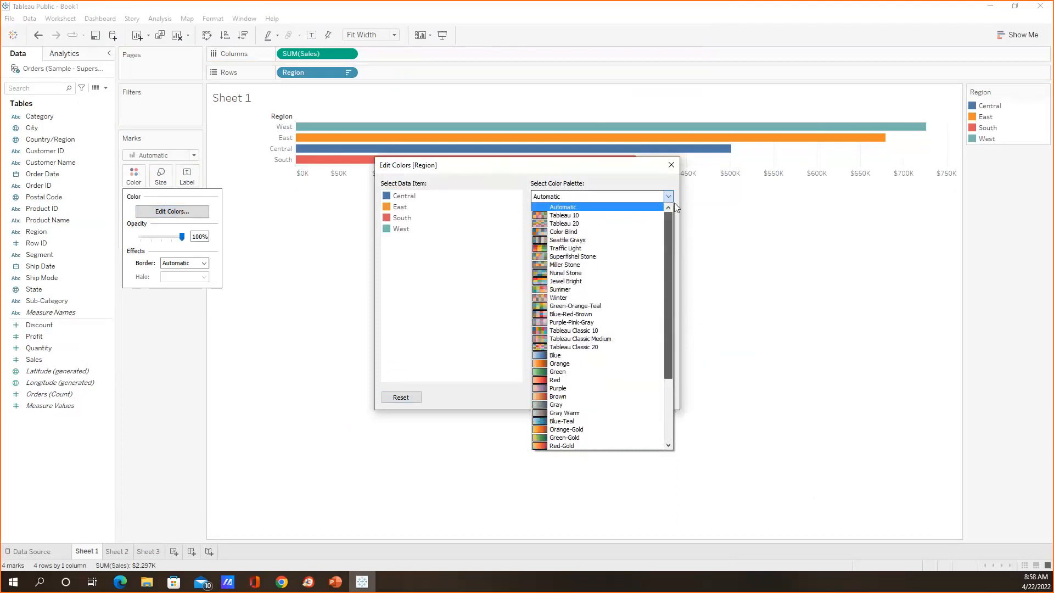
click(680, 166)
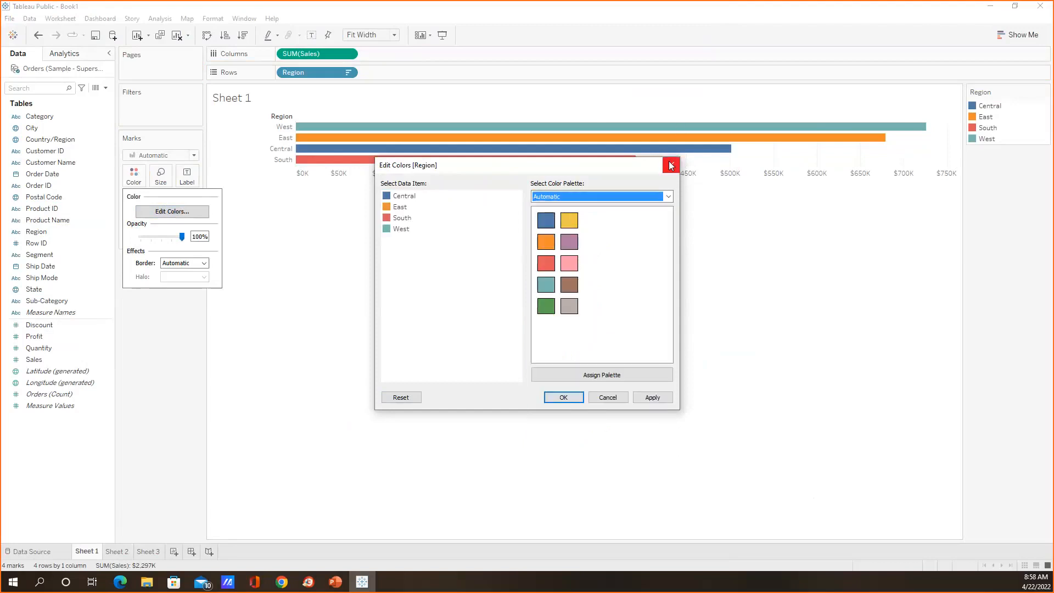
click(671, 165)
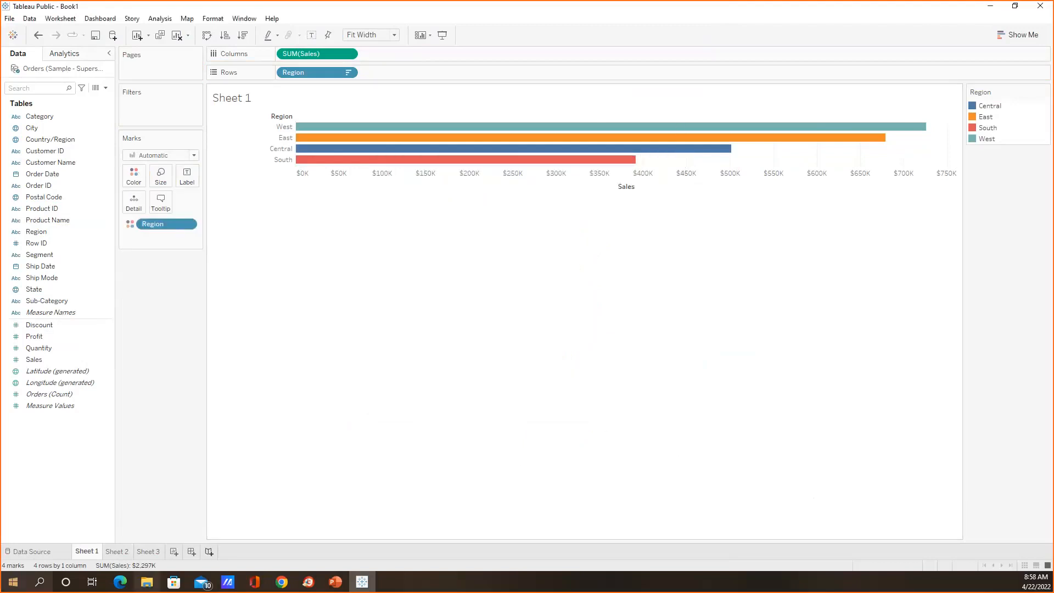
Step: Switch to the PowerPoint presentation showing the slide on creating your own color palette
key(alt+Tab)
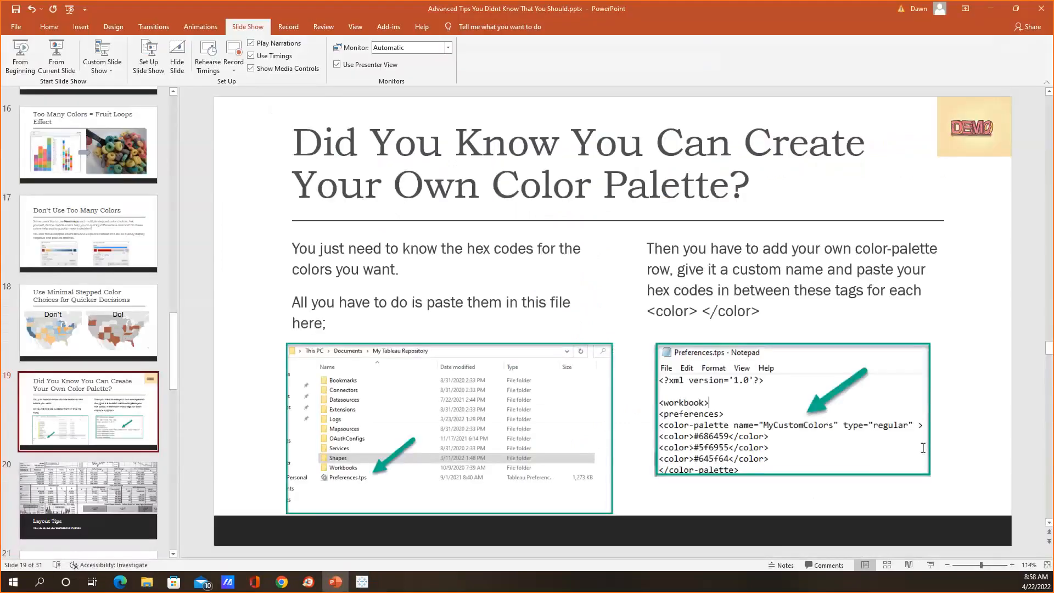